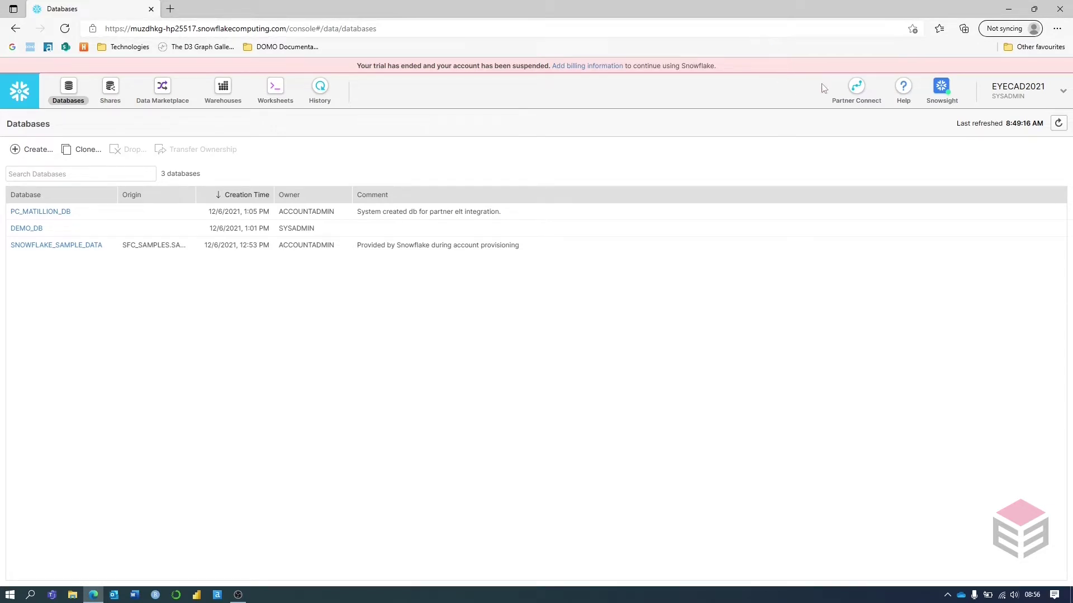
Open Snowflake's Partner Connect page and browse the available partner applications
click(857, 98)
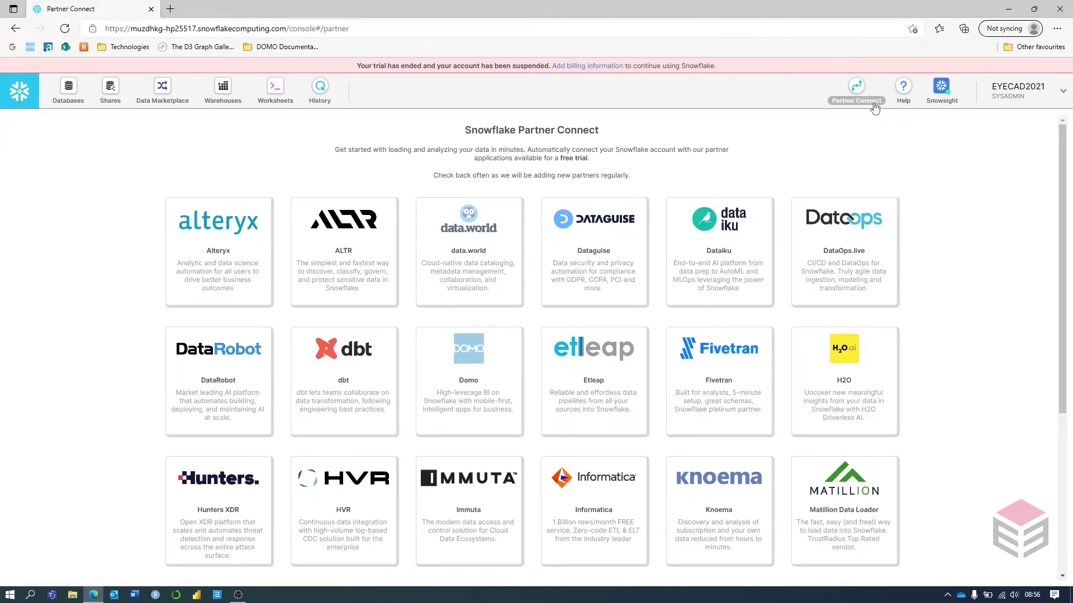
scroll(964, 263, down, 4)
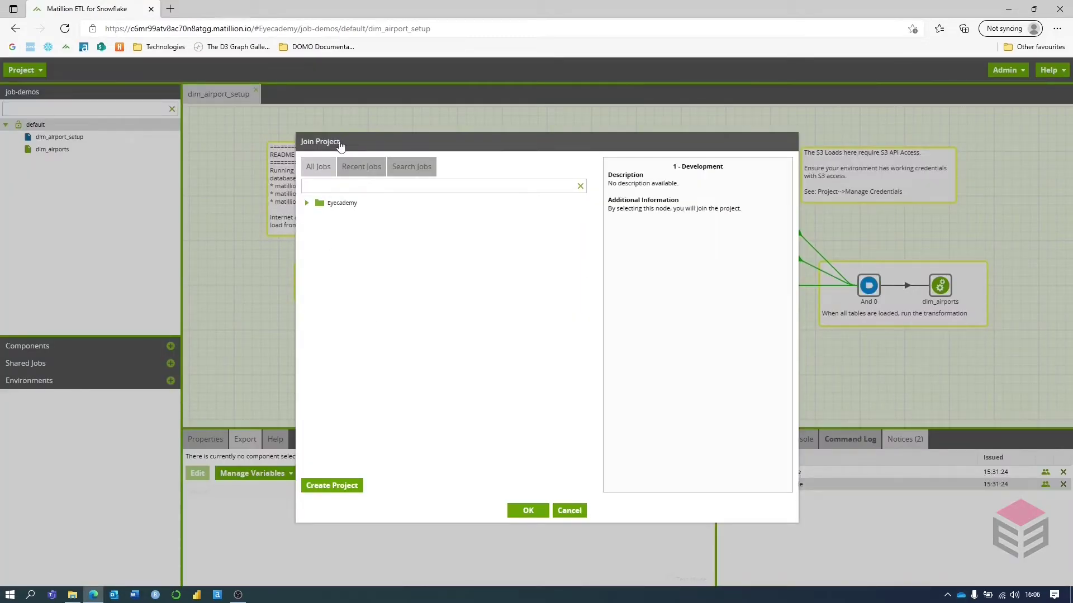
Expand the Eyecademy project group and review its Development, Testing, Production and job-demos projects
double_click(319, 201)
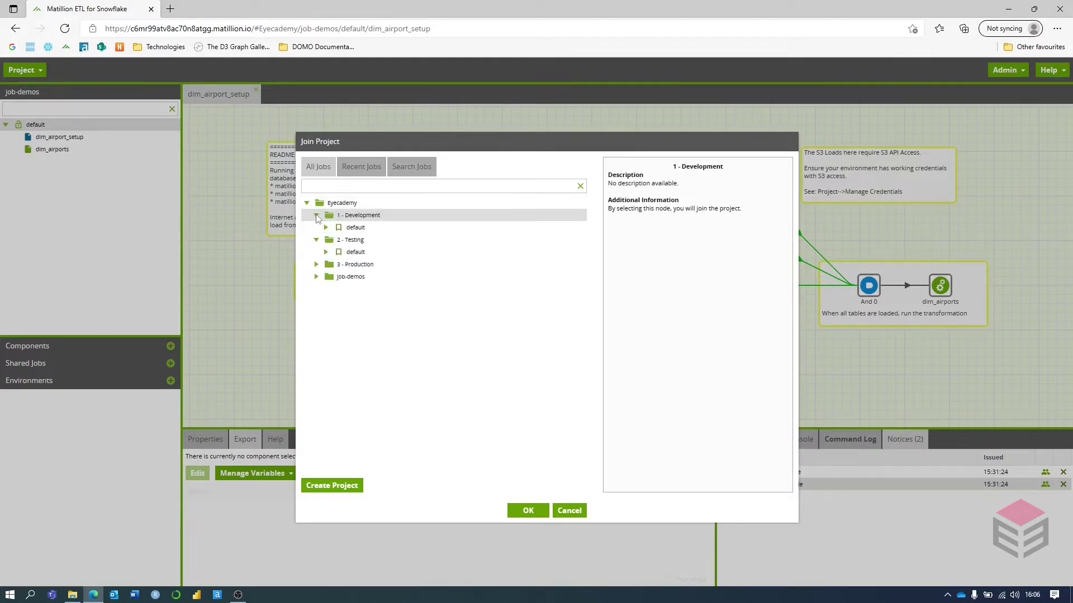
click(316, 215)
click(316, 228)
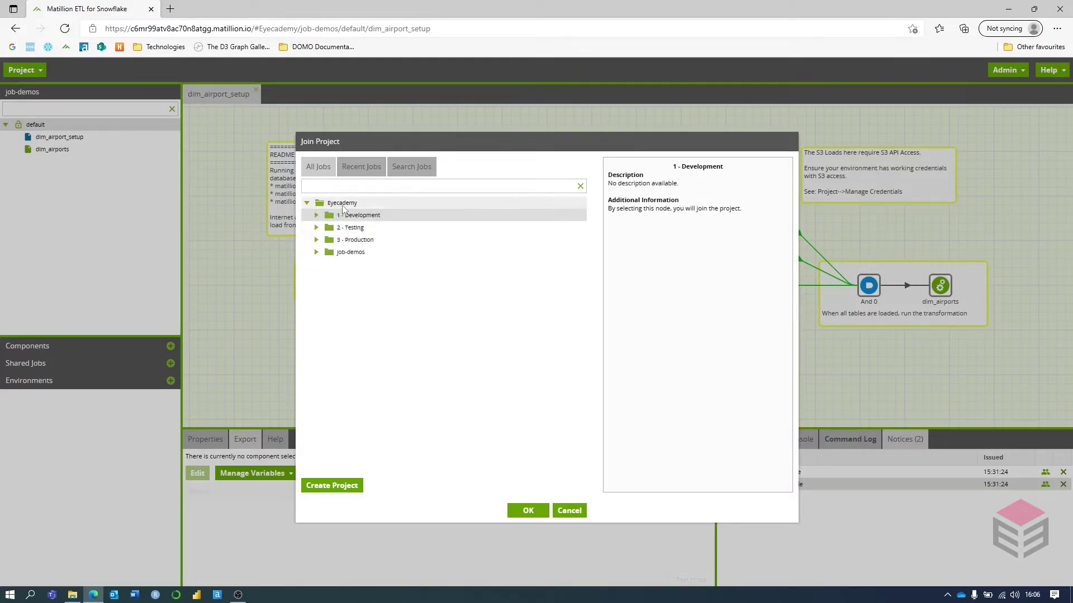
click(341, 203)
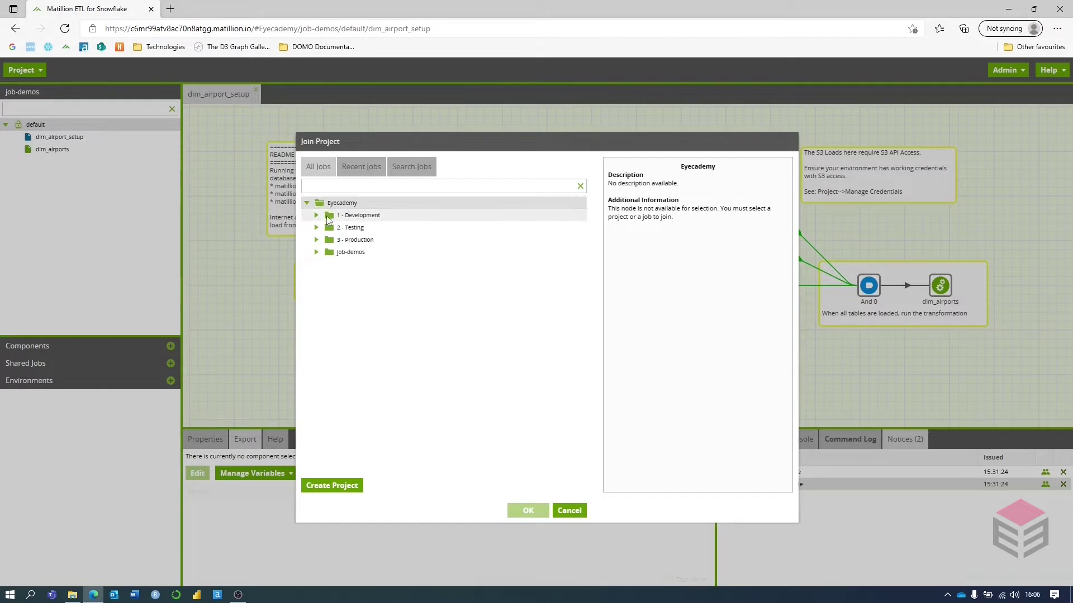
click(352, 217)
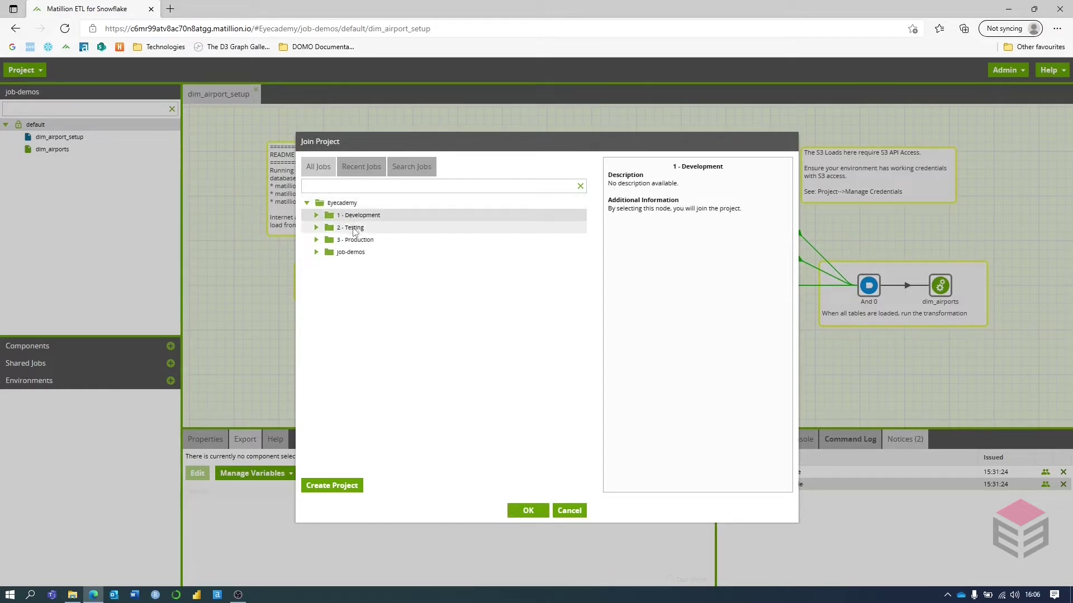
click(353, 229)
click(358, 219)
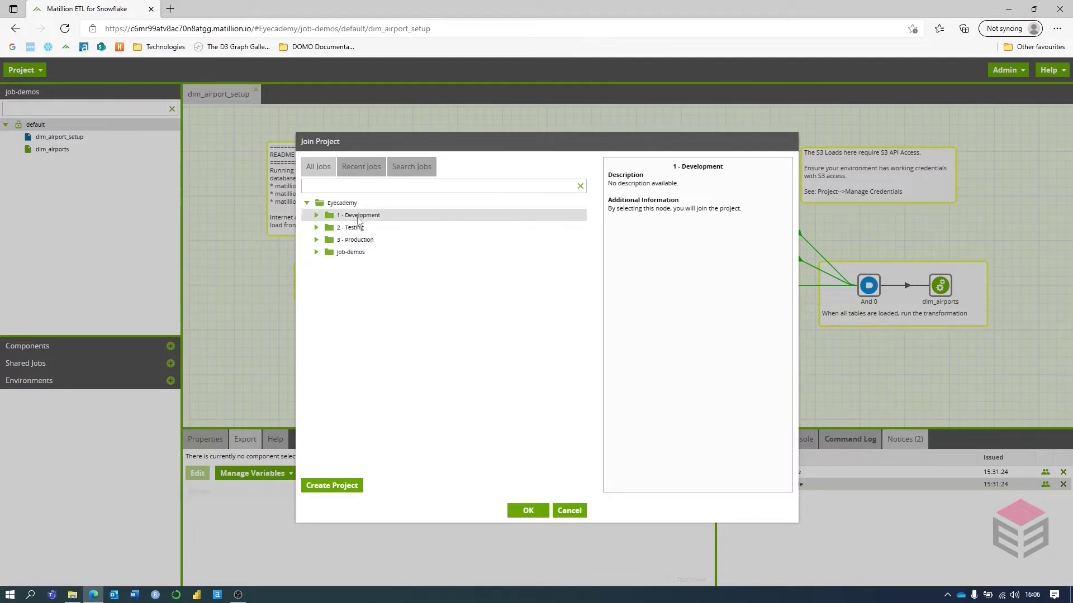
click(387, 231)
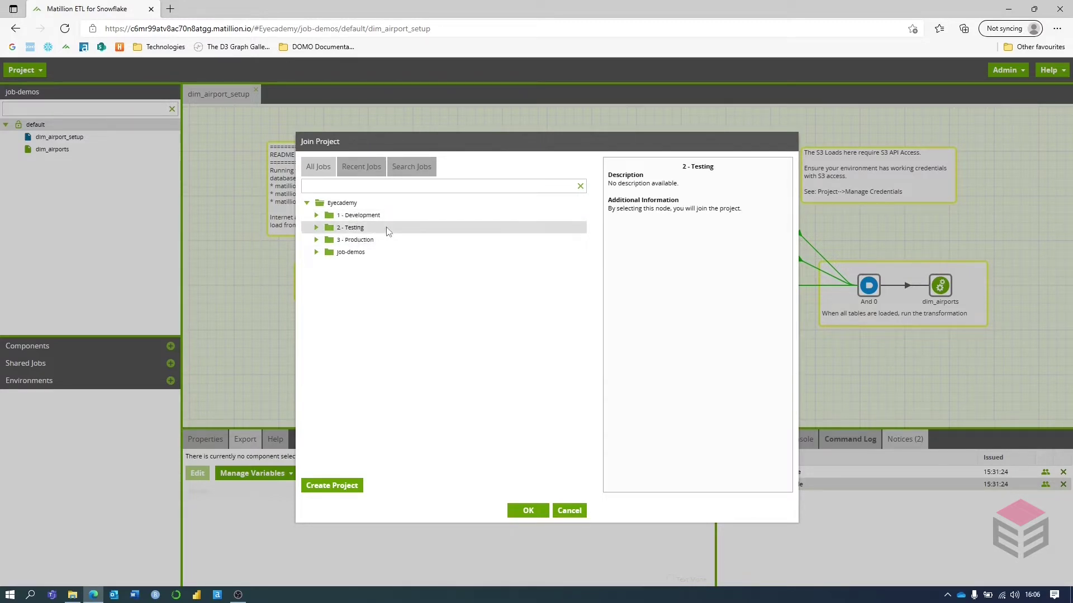
click(382, 244)
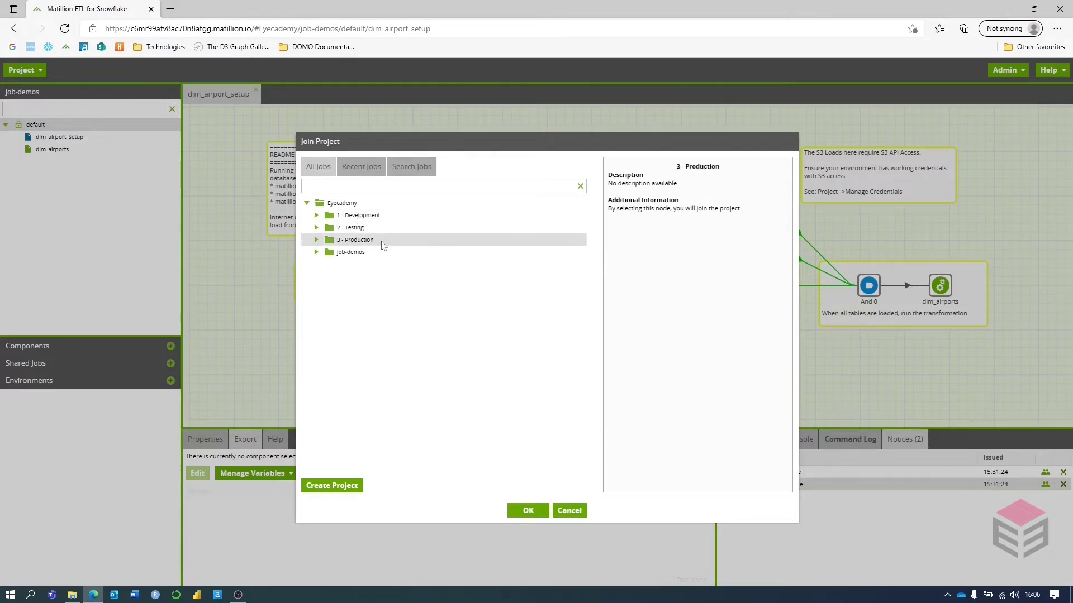
click(374, 251)
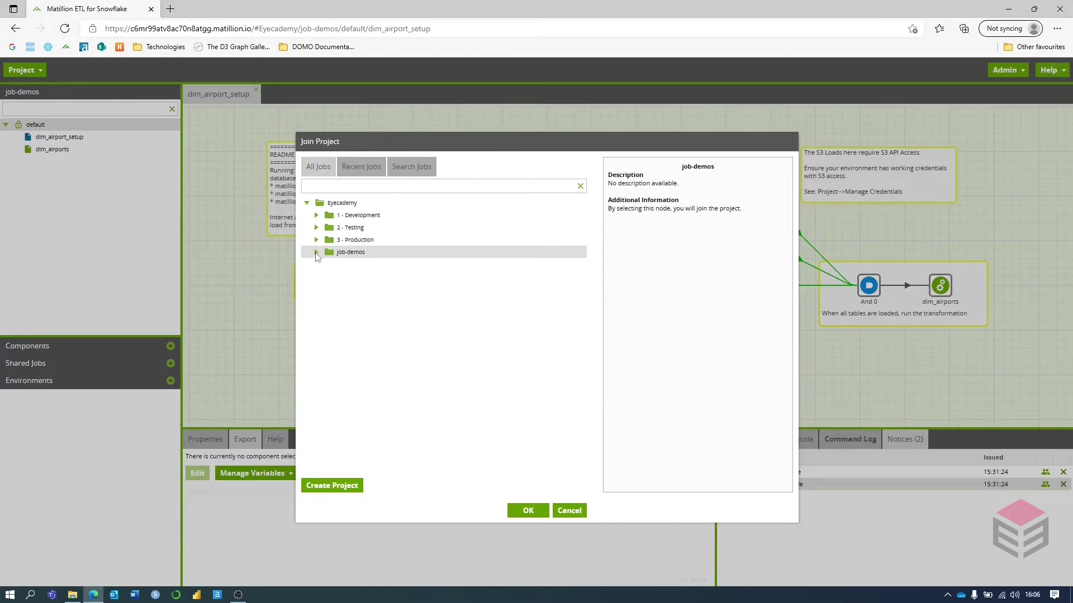
Inspect the versions inside the Development, Testing and Production projects
click(316, 217)
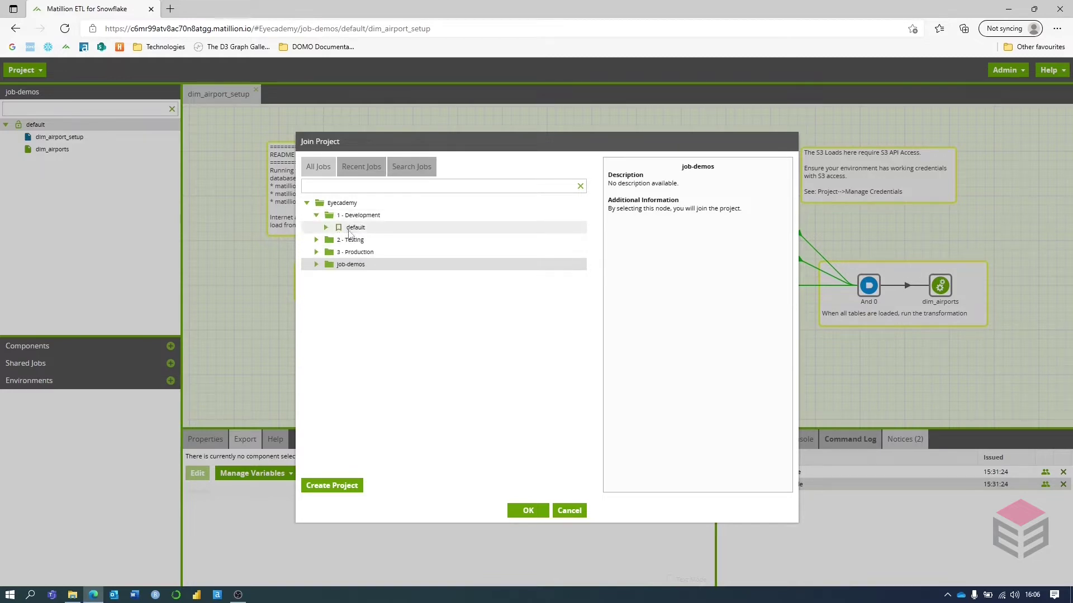
click(347, 227)
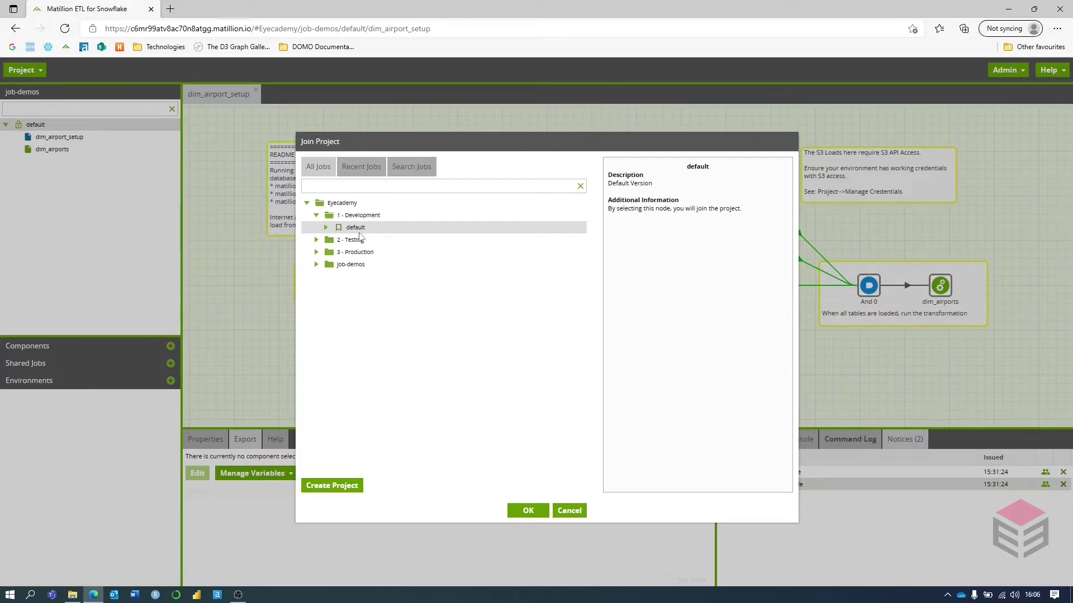
click(317, 240)
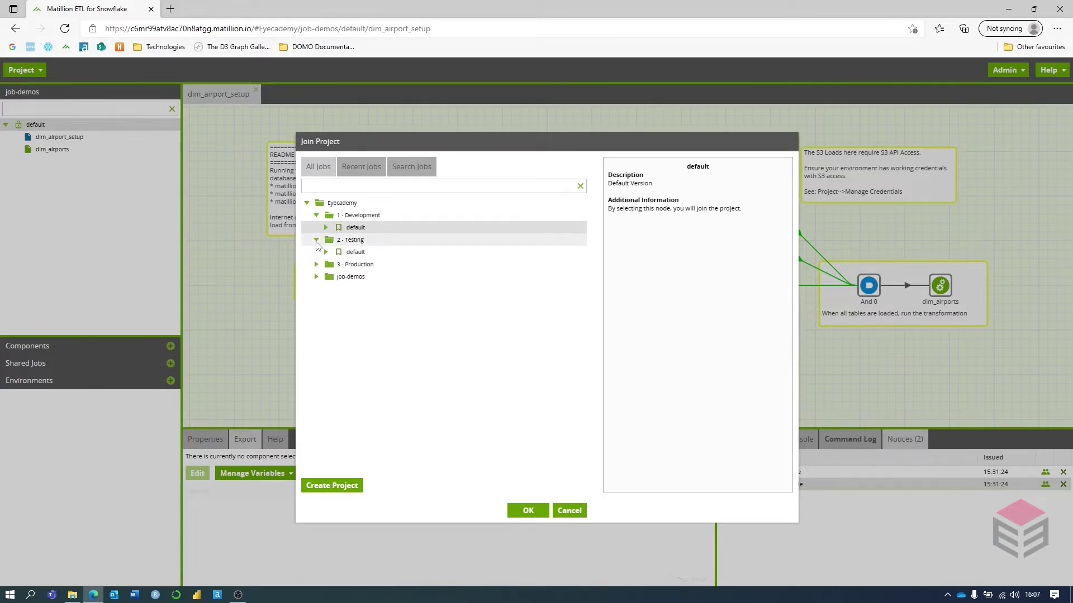
click(318, 251)
click(317, 253)
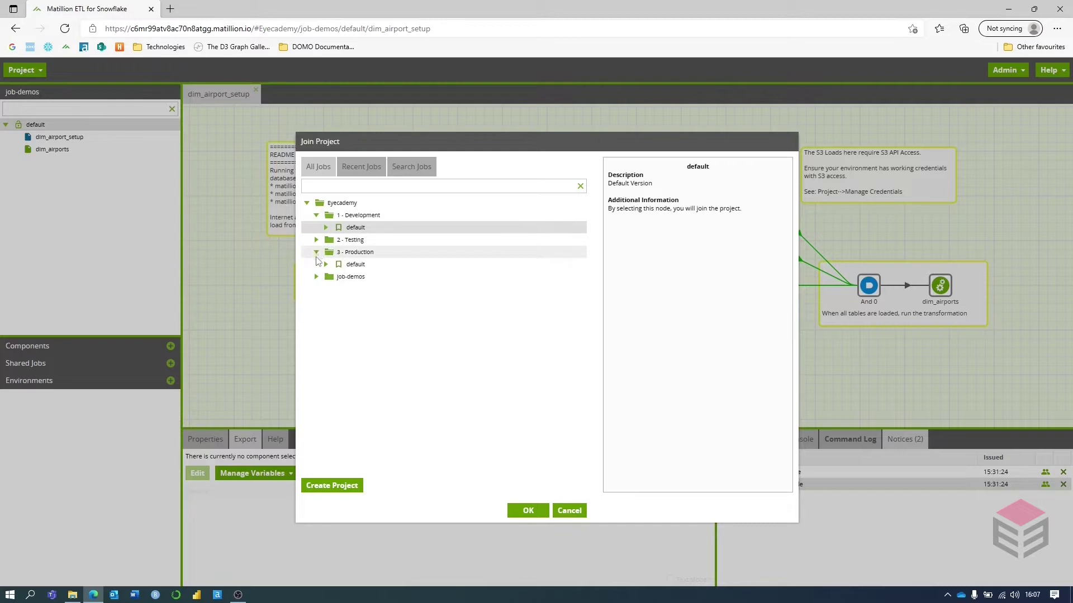
click(316, 253)
click(316, 252)
click(316, 253)
click(316, 240)
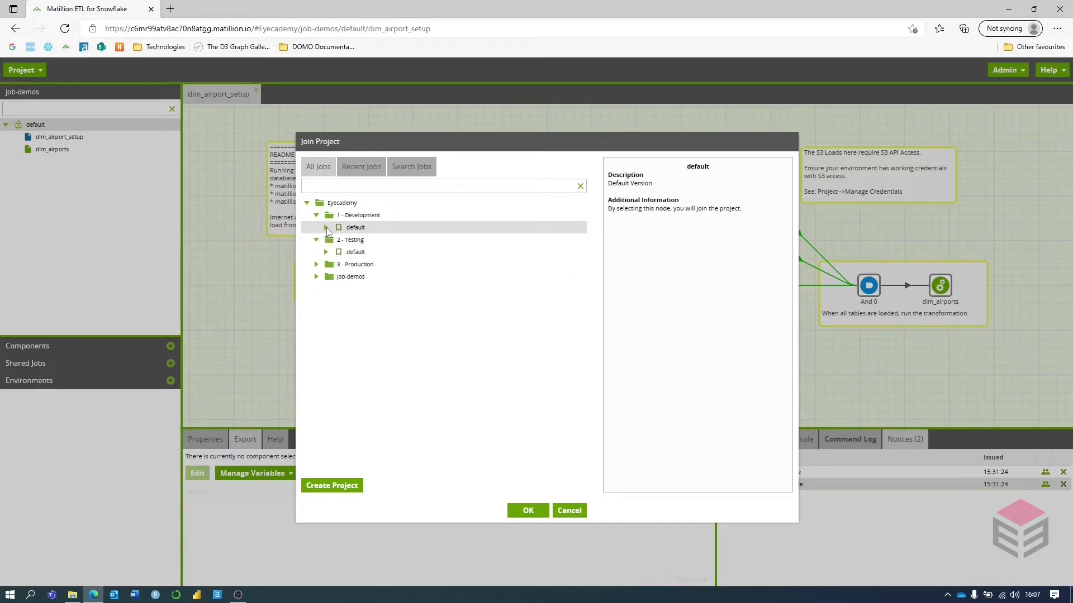
Expand the Development project's default version and review its Staging Layer, Data Warehousing and Reporting folders
click(326, 228)
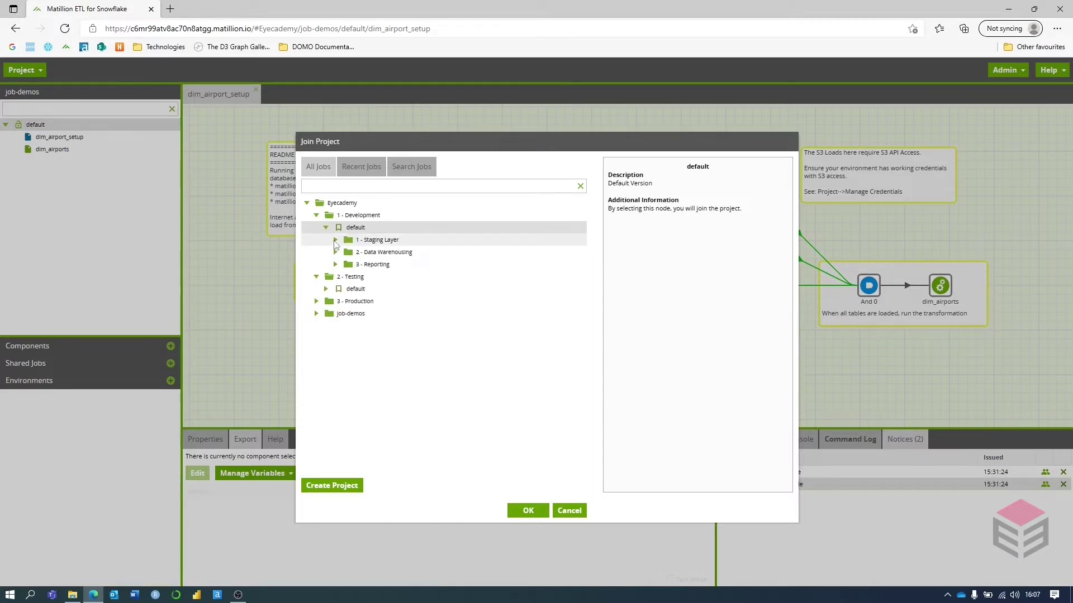
click(382, 242)
click(386, 254)
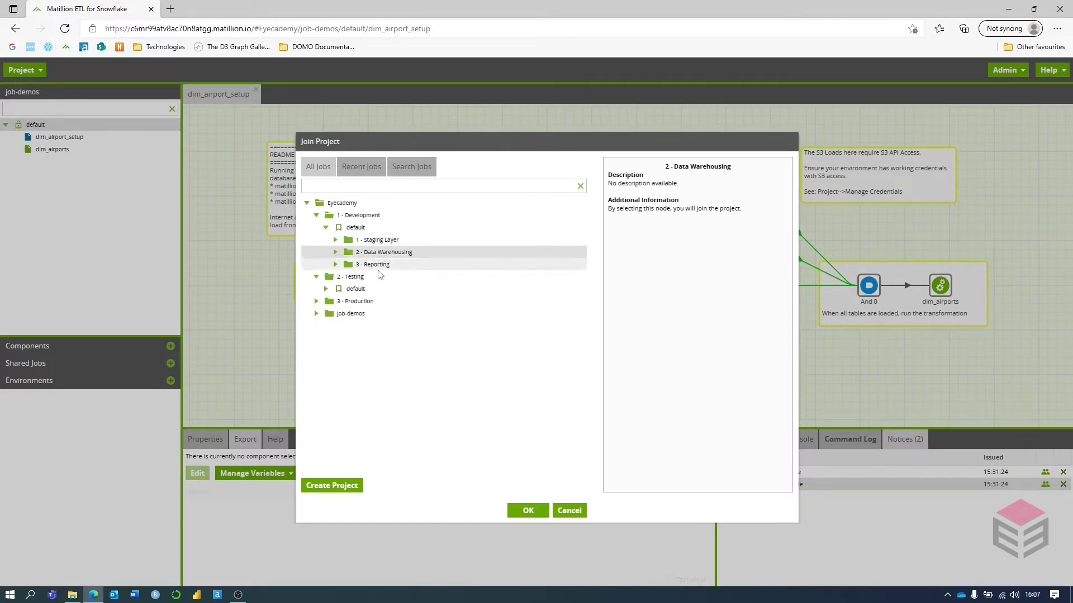
click(378, 266)
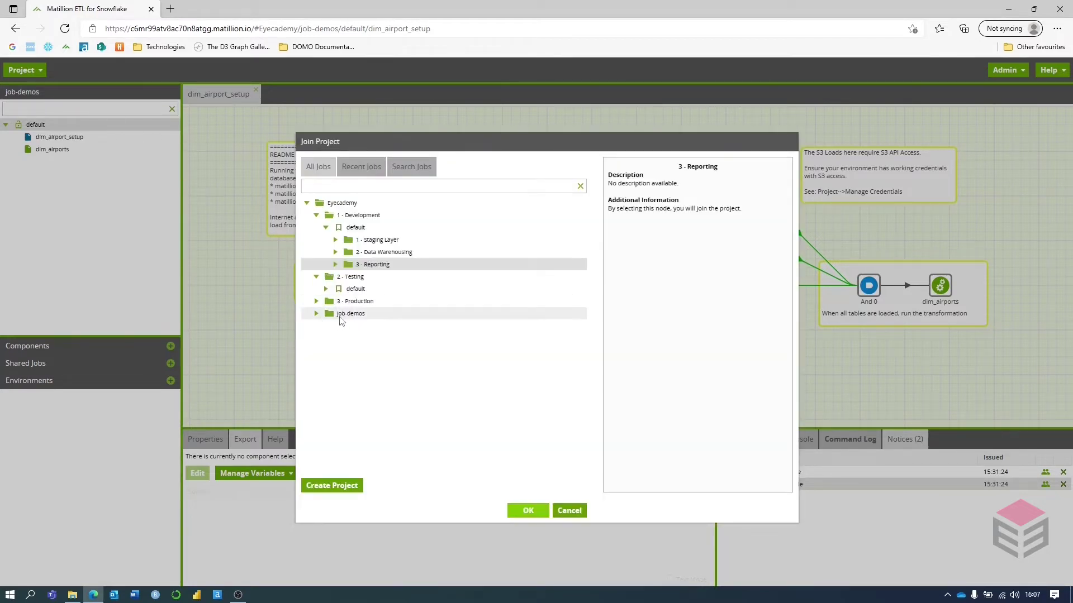
Look into the job-demos project's default version, and collapse the Testing and job-demos projects
click(346, 314)
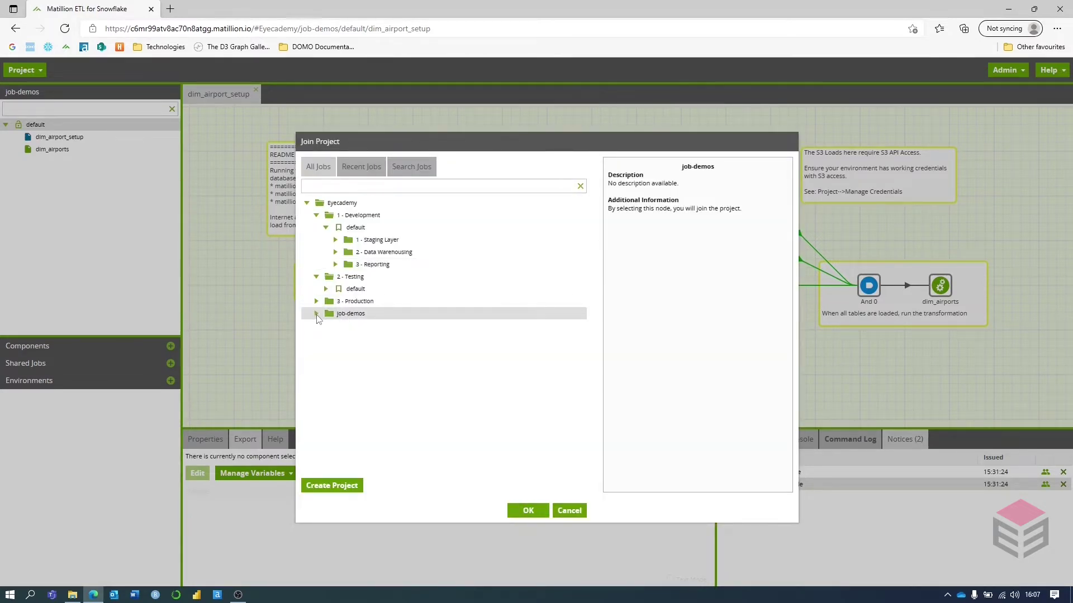
click(316, 315)
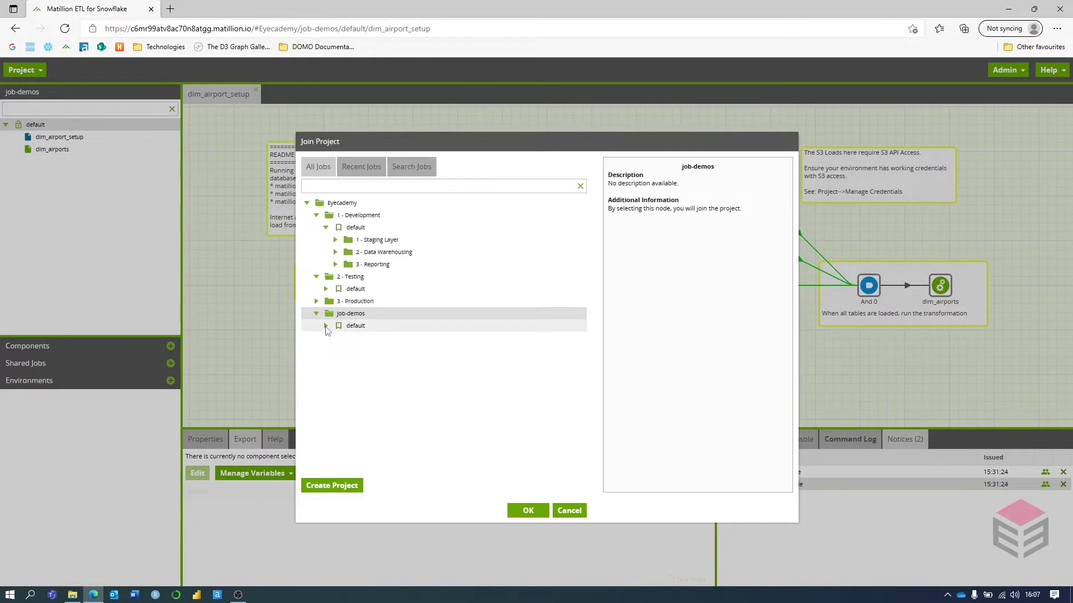
click(326, 327)
click(316, 277)
click(316, 301)
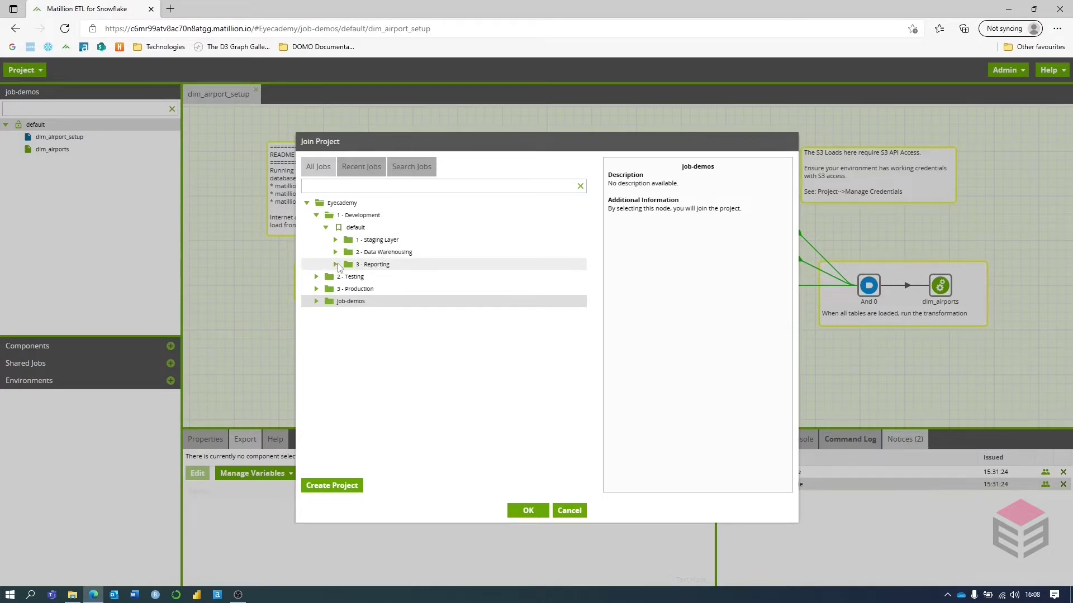
Review the Customer Services, Digital, Marketing and Sales folders in Development's Staging Layer, and collapse that layer
click(335, 239)
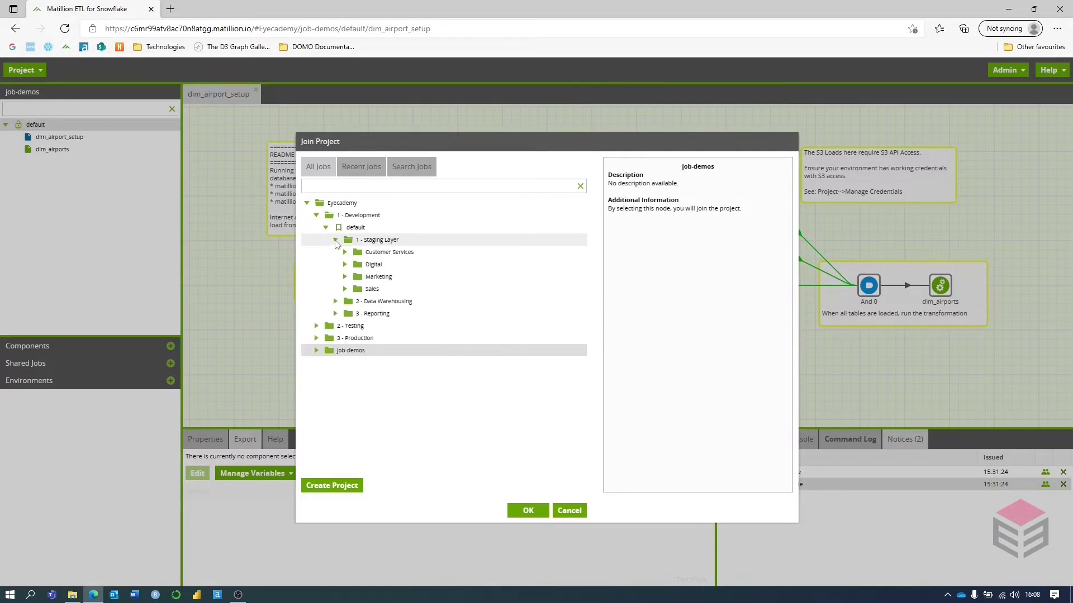
click(357, 279)
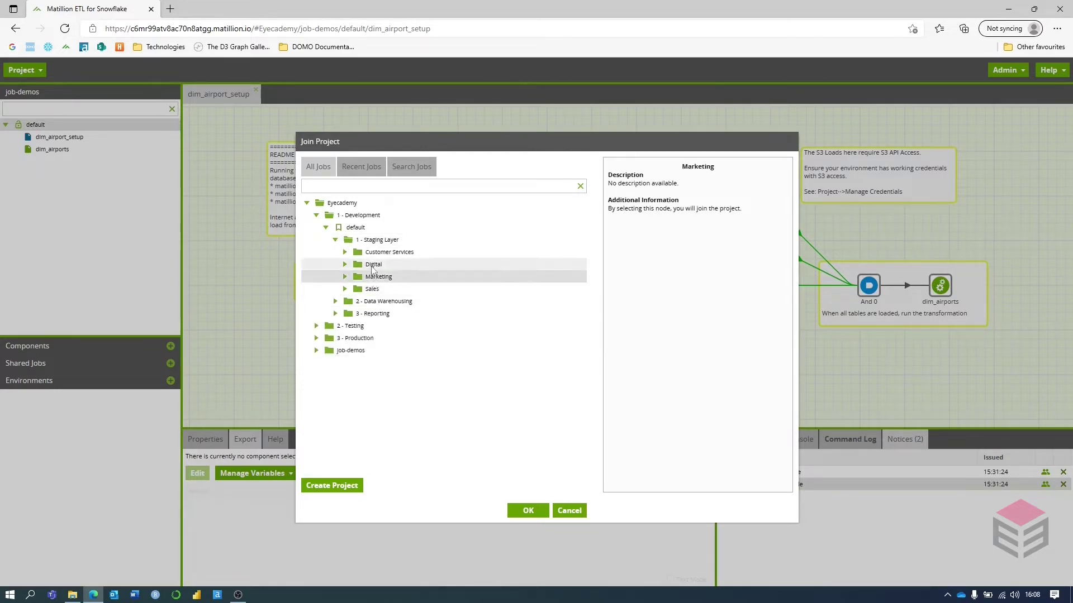
click(374, 263)
click(380, 253)
click(381, 277)
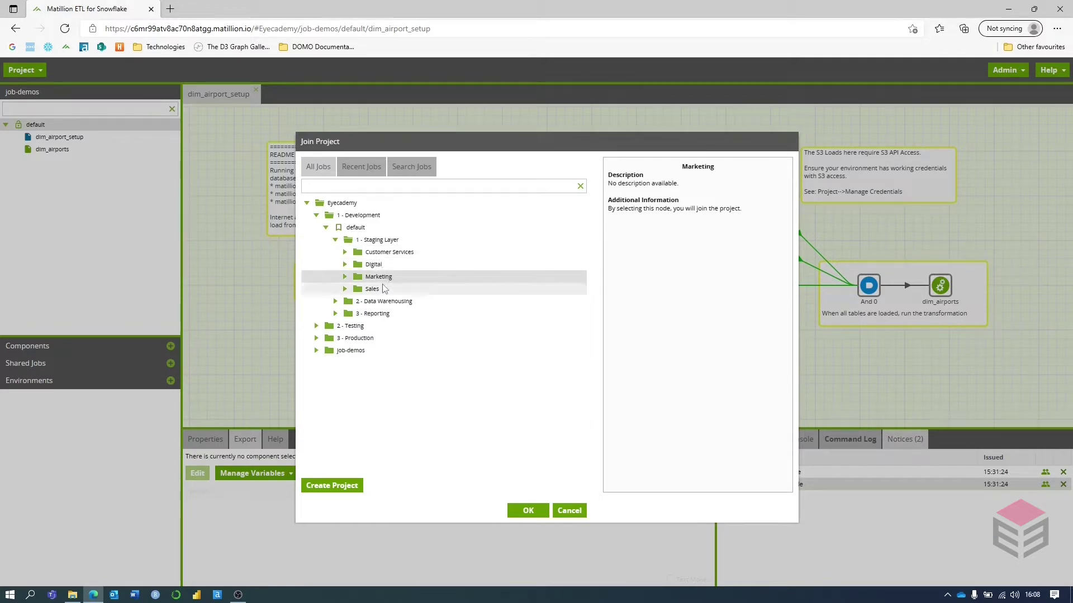
click(382, 288)
click(335, 239)
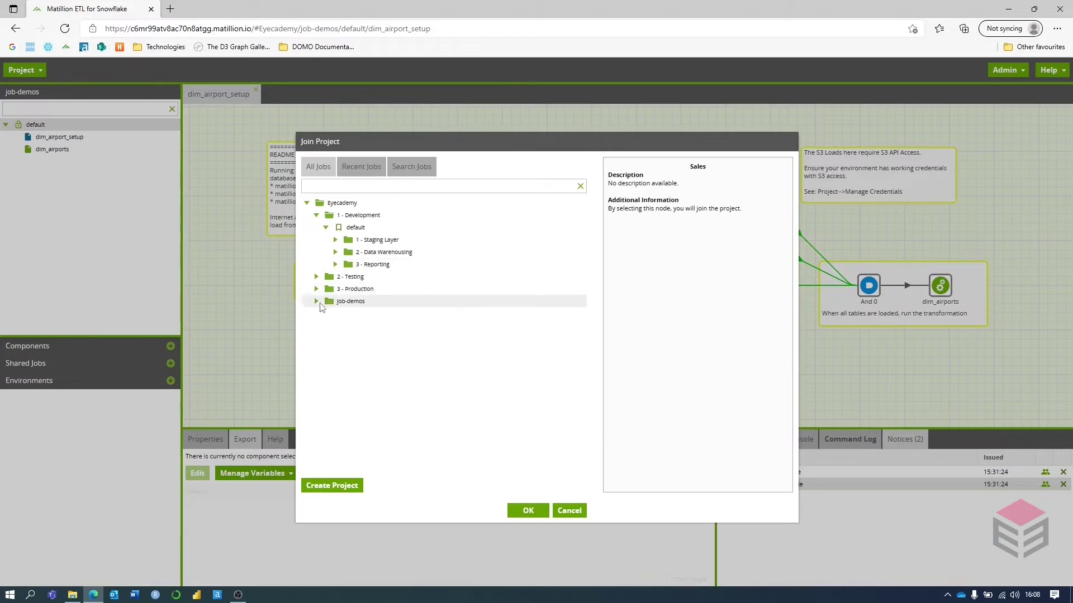
Join the default version of the job-demos project
click(316, 302)
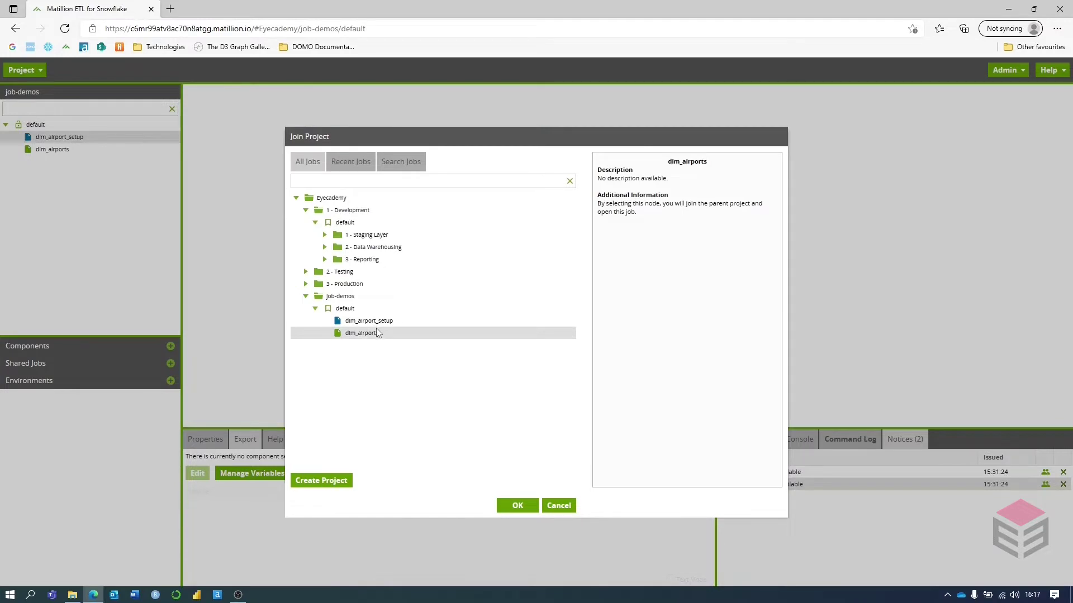
click(353, 311)
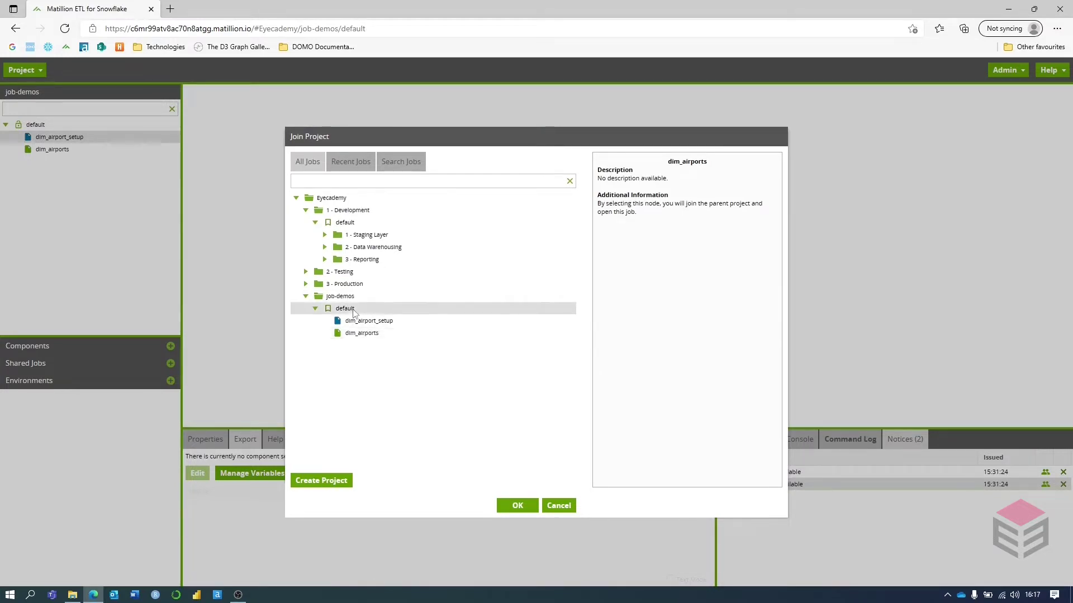
click(520, 508)
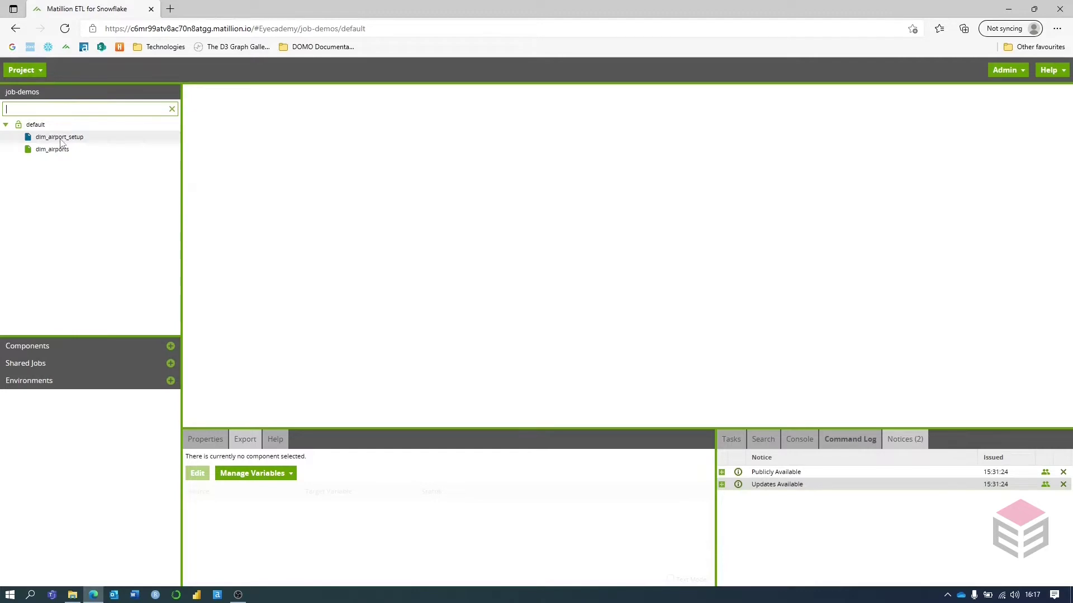
Select the dim_airports job and look through the project's Components, Shared Jobs and Environments sections
click(61, 148)
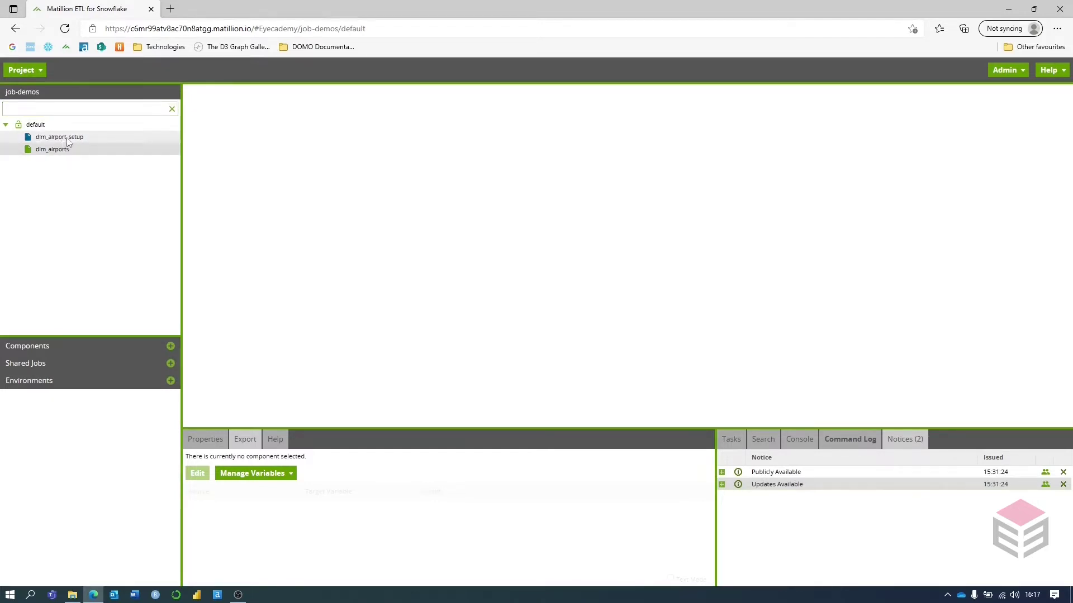
click(55, 350)
click(55, 350)
click(54, 366)
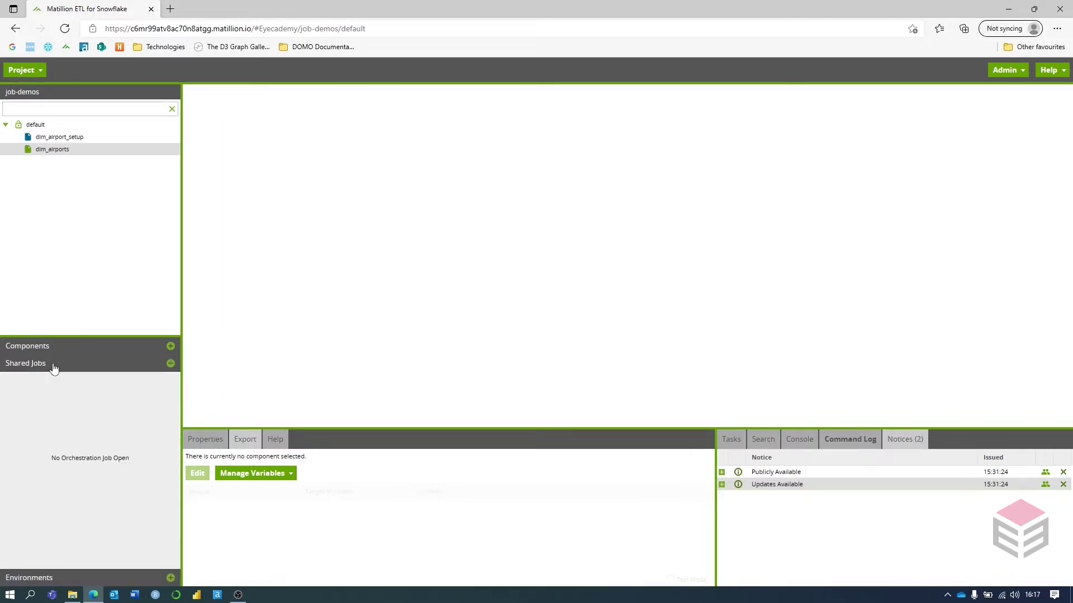
click(55, 366)
click(52, 382)
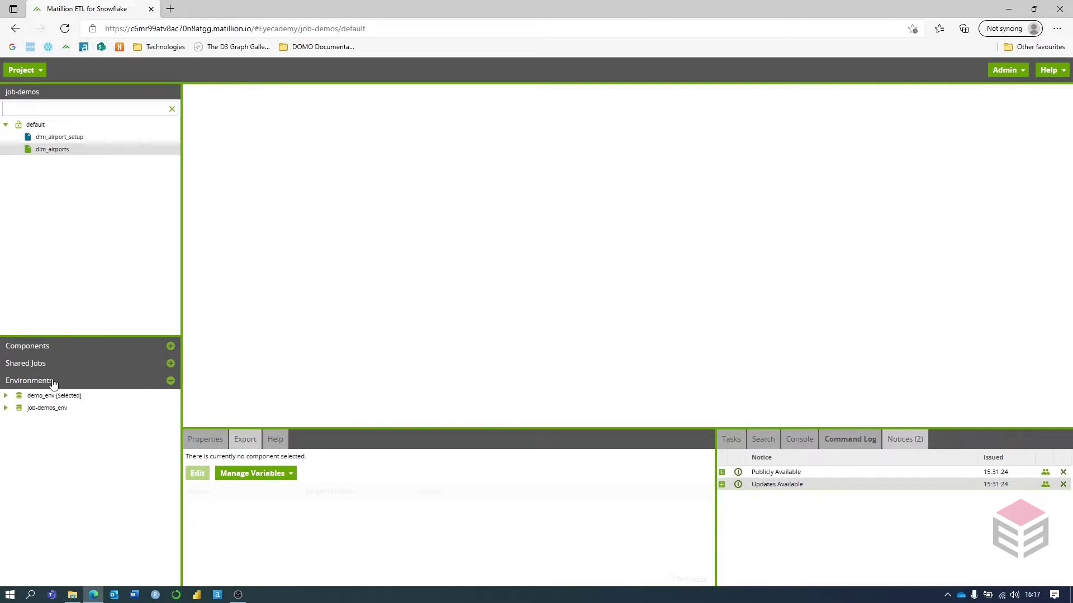
click(53, 382)
Open the dim_airport_setup job and select its Create Airports Staging Table component
click(61, 138)
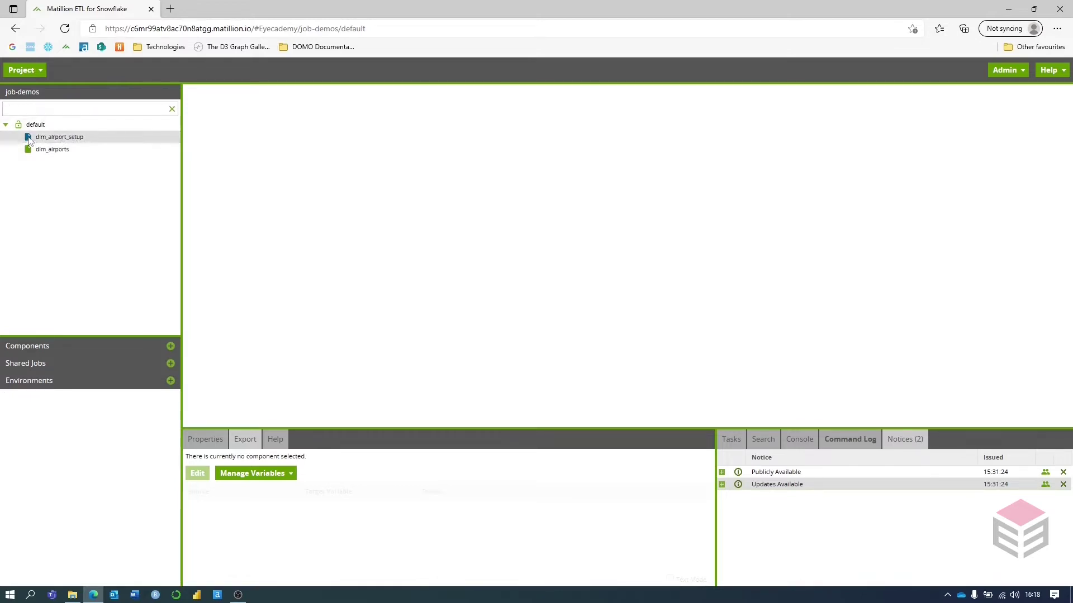
right_click(65, 172)
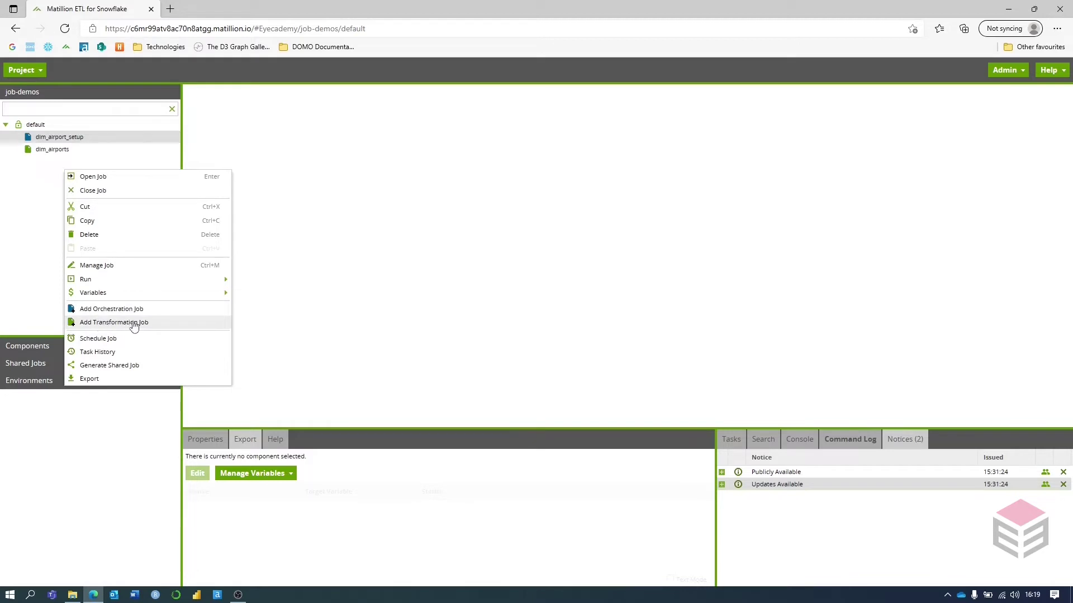
double_click(67, 140)
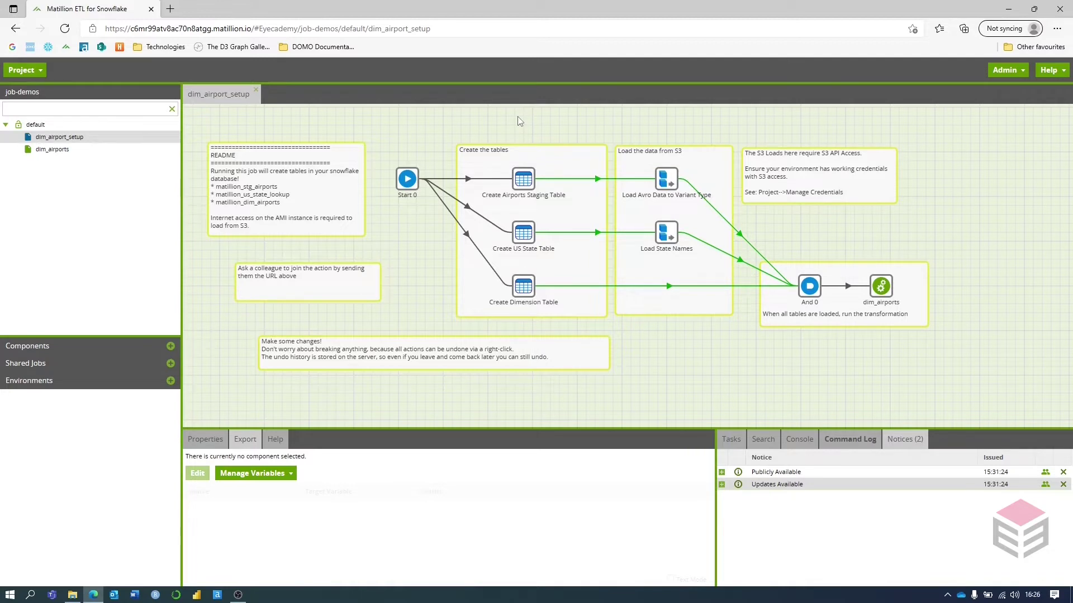
click(522, 177)
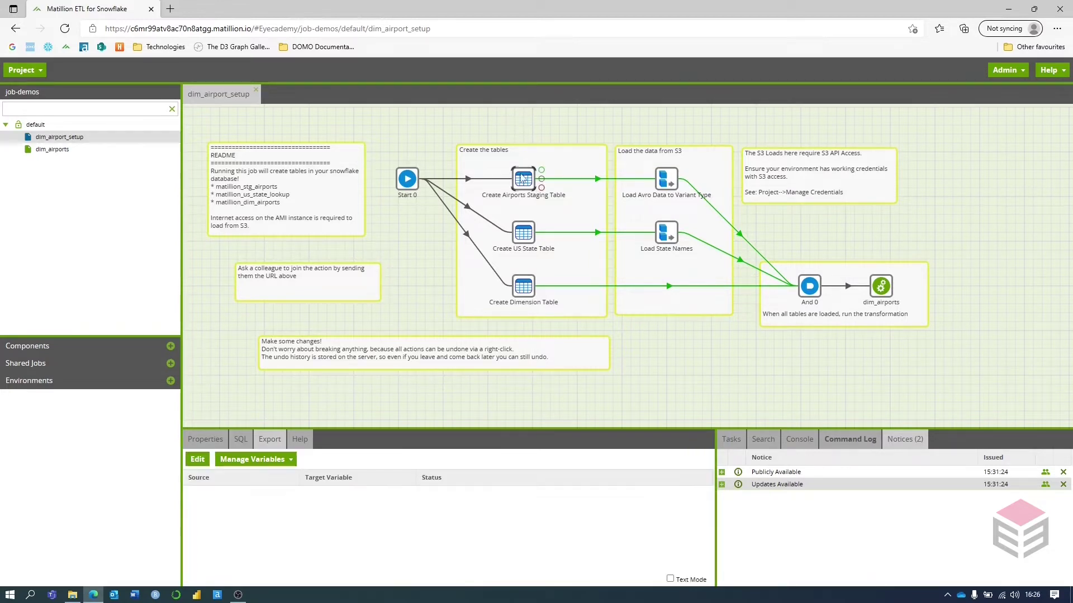
Look through the properties of the three table-creation components and select the Load Avro Data to Variant Type component
click(522, 234)
click(524, 284)
click(522, 182)
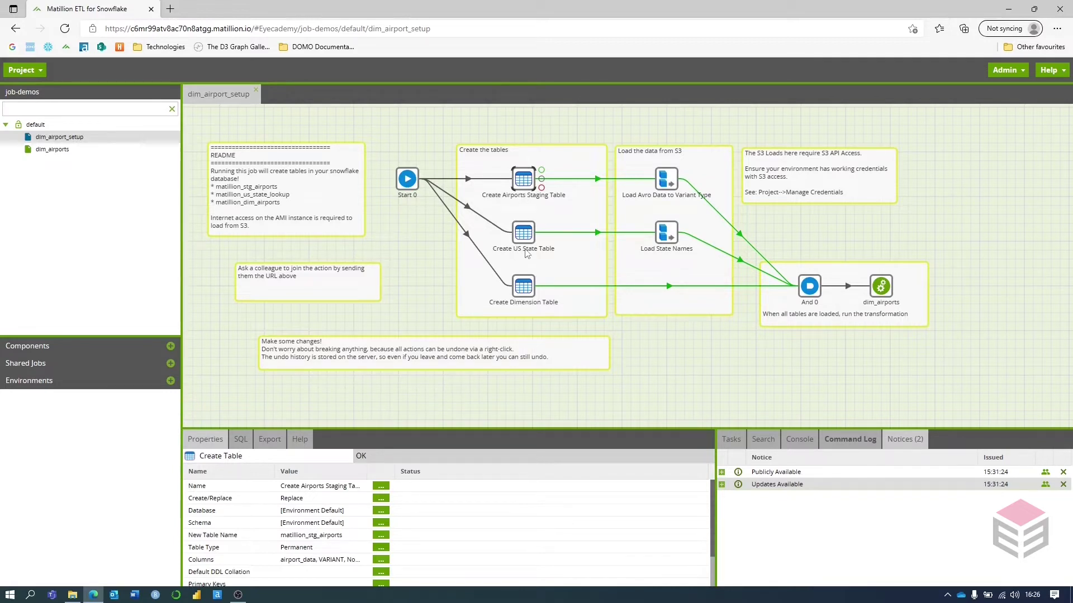
click(669, 181)
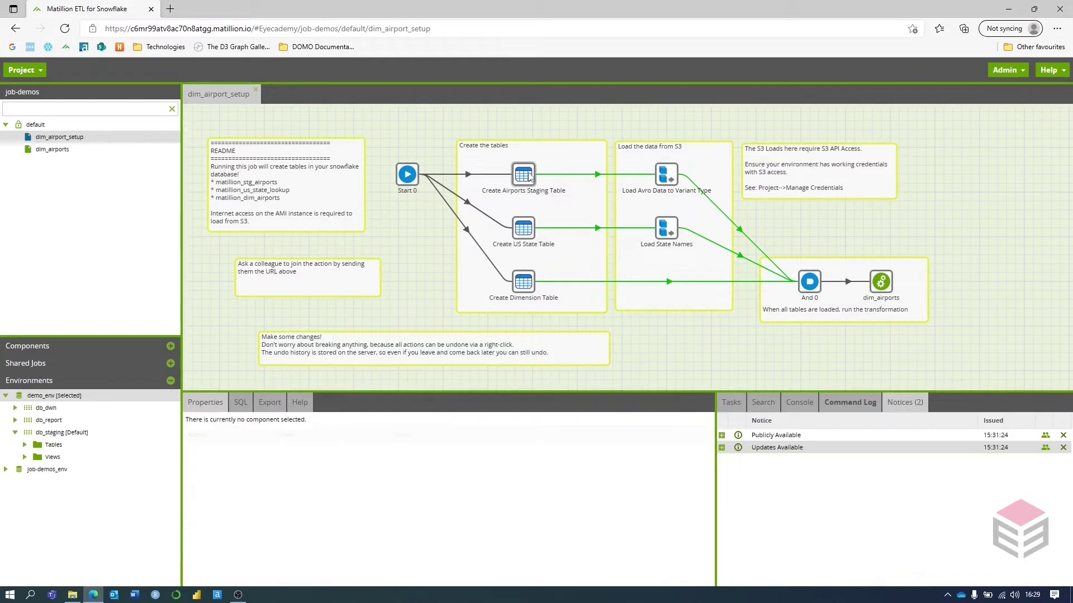
Select Create Airports Staging Table, view the DDL group under the Orchestration components, and return to the Environments list
click(529, 176)
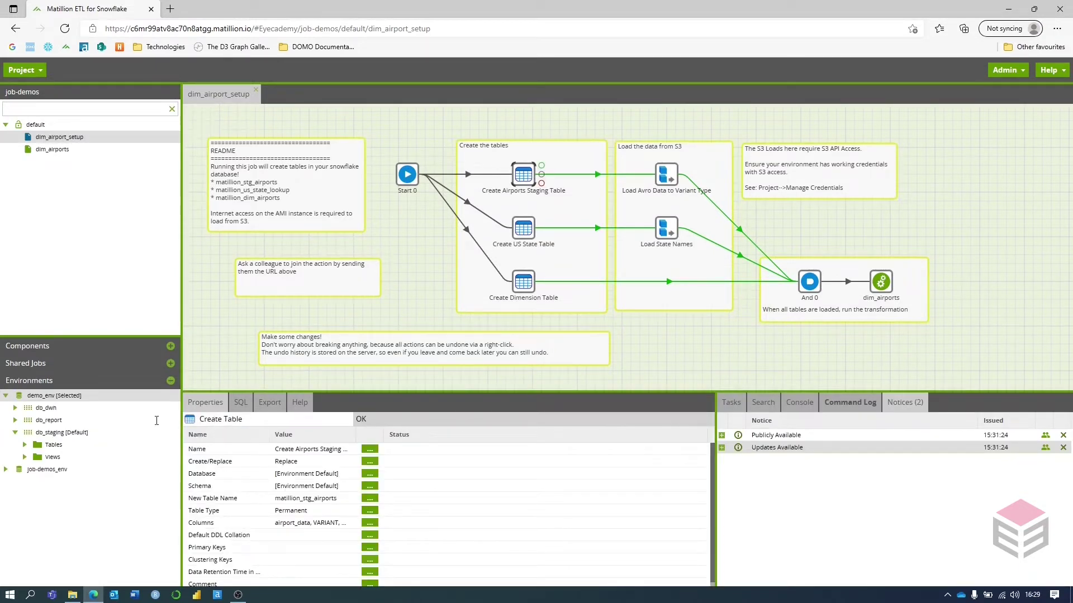
click(171, 346)
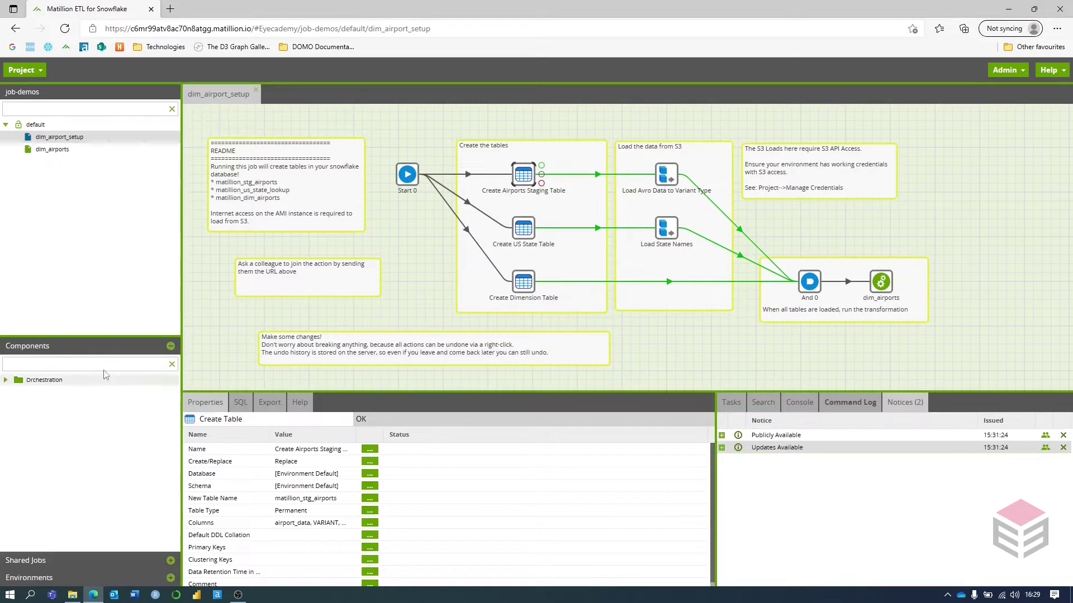
click(171, 364)
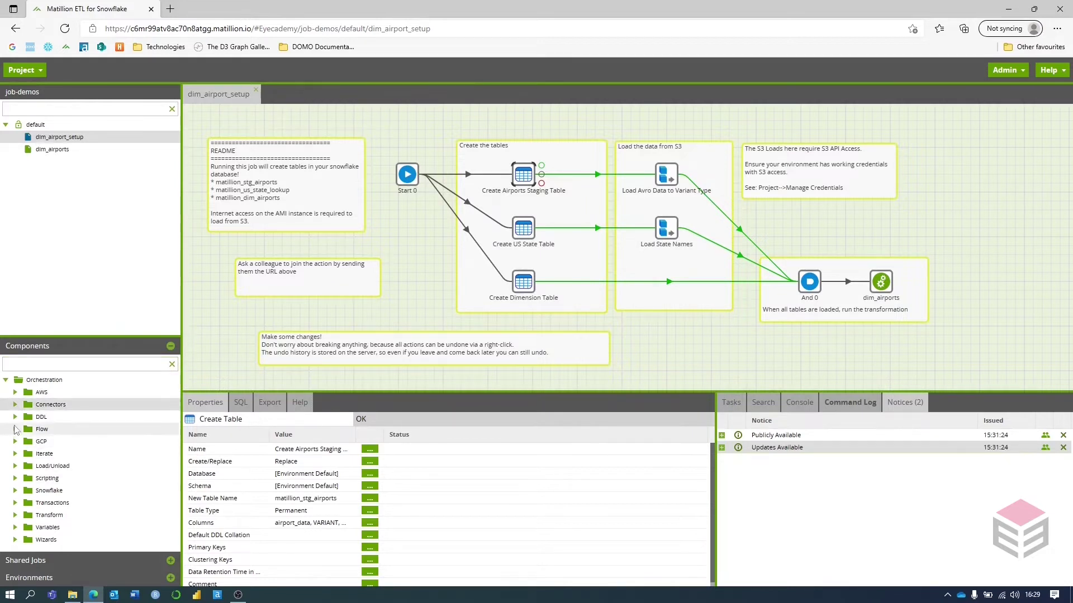
click(16, 417)
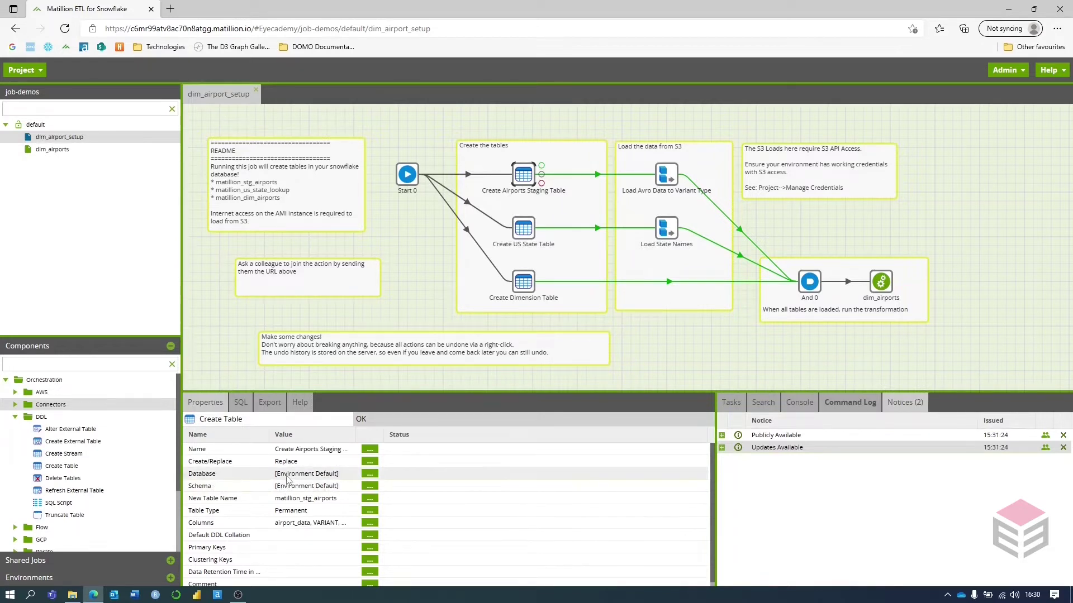
click(171, 579)
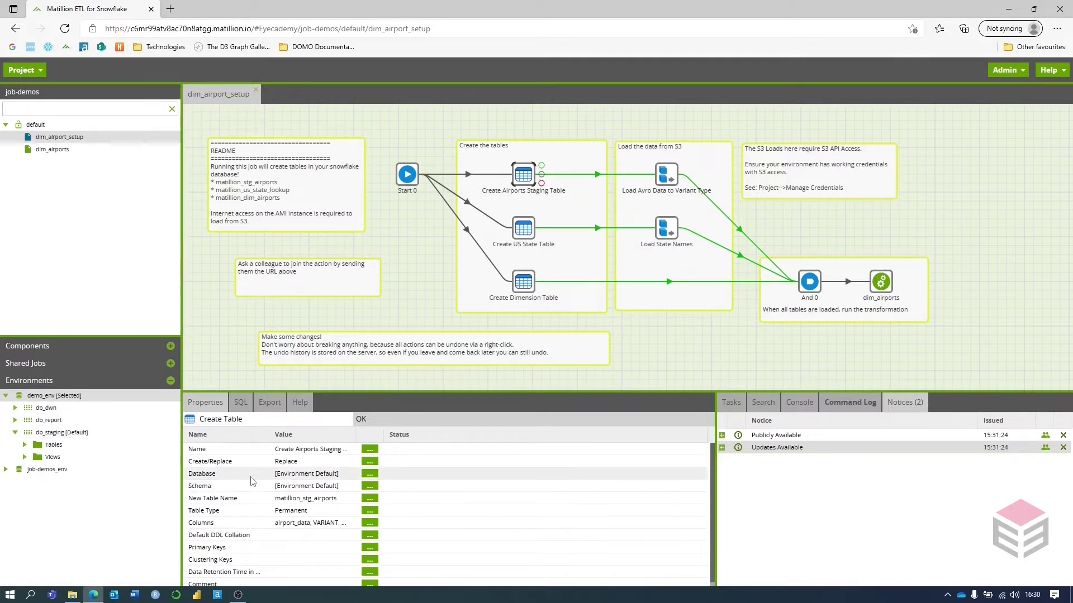
Review the Columns definition of Create Airports Staging Table in grid and text mode, and close it with the airport_data column kept
click(370, 523)
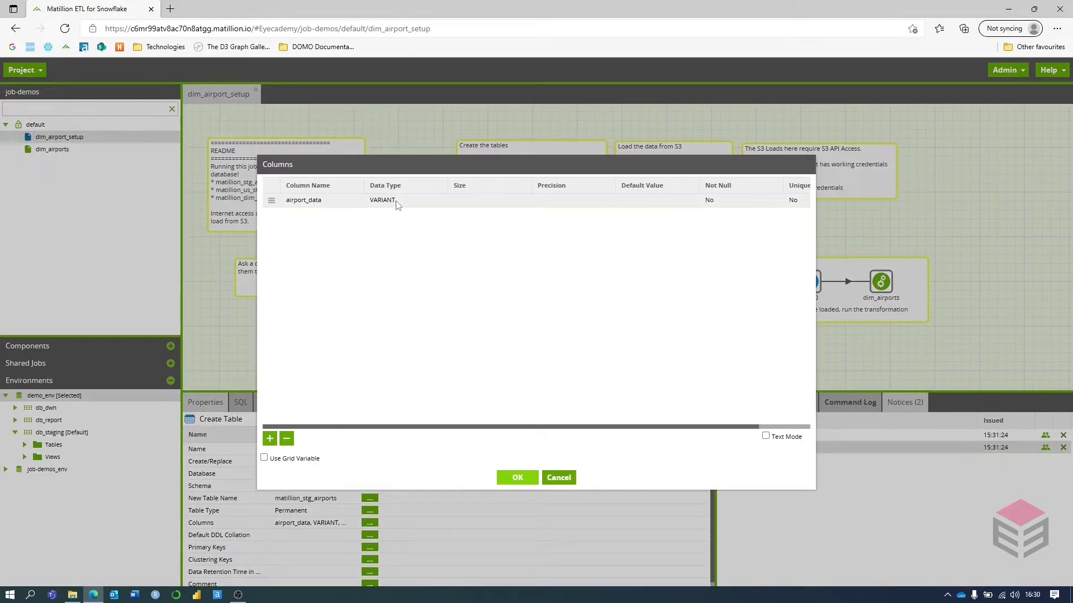
click(766, 437)
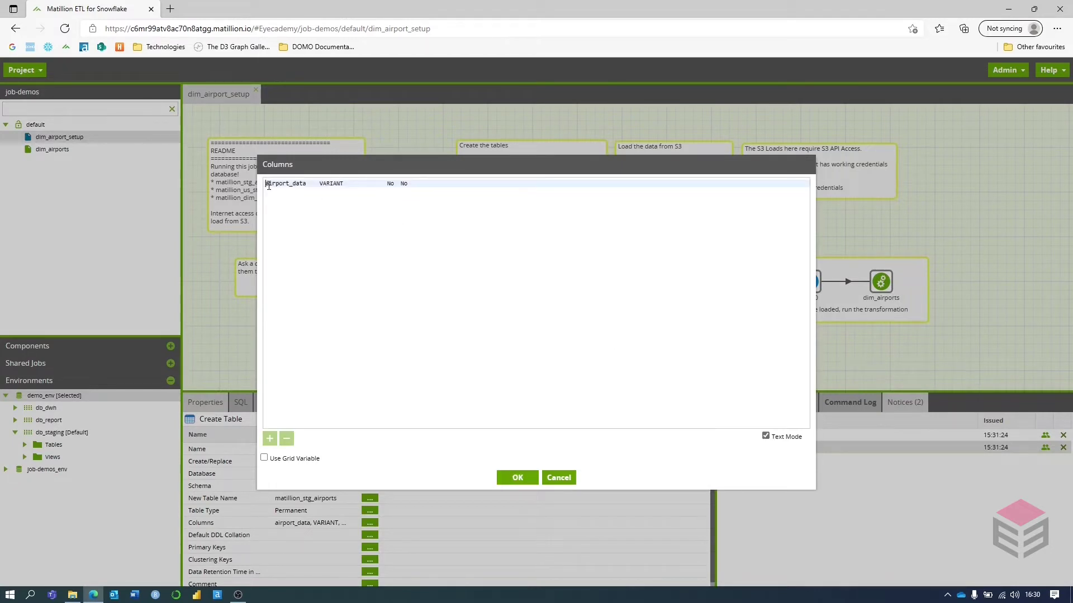
drag(267, 185, 348, 184)
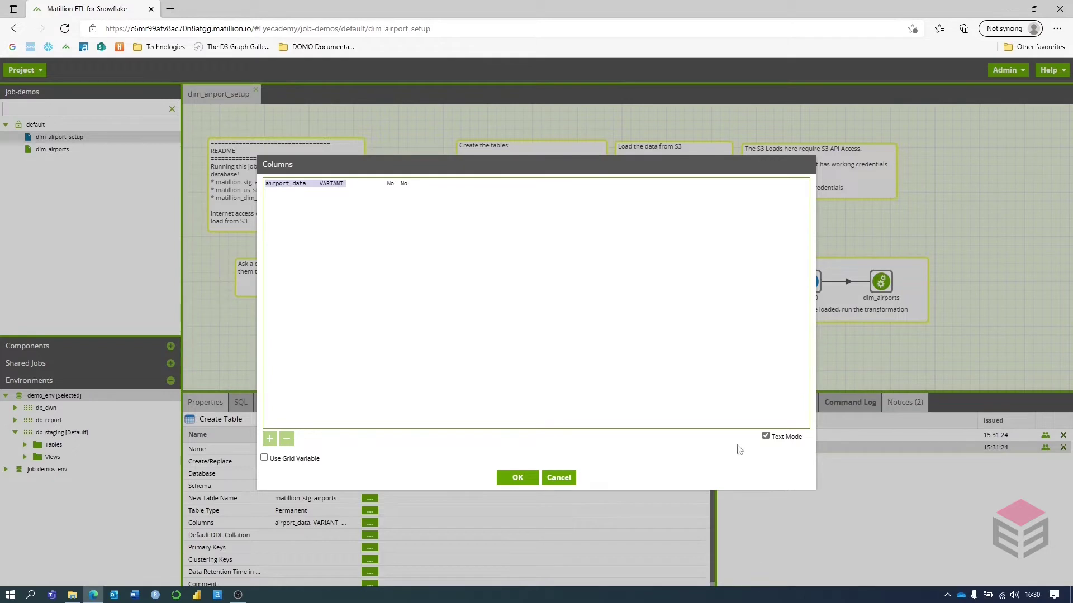
click(766, 436)
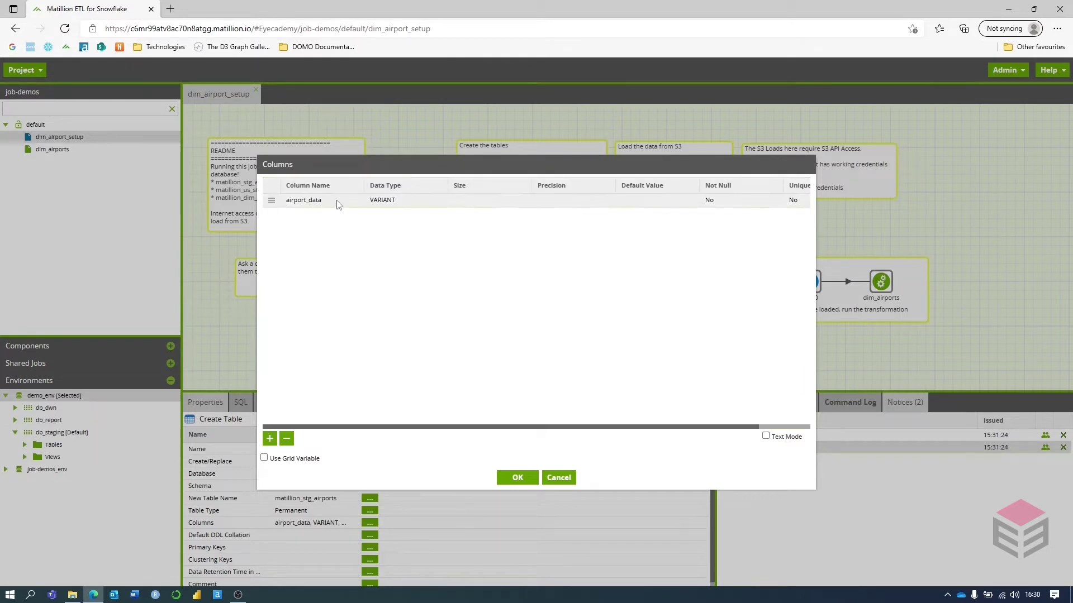
click(518, 479)
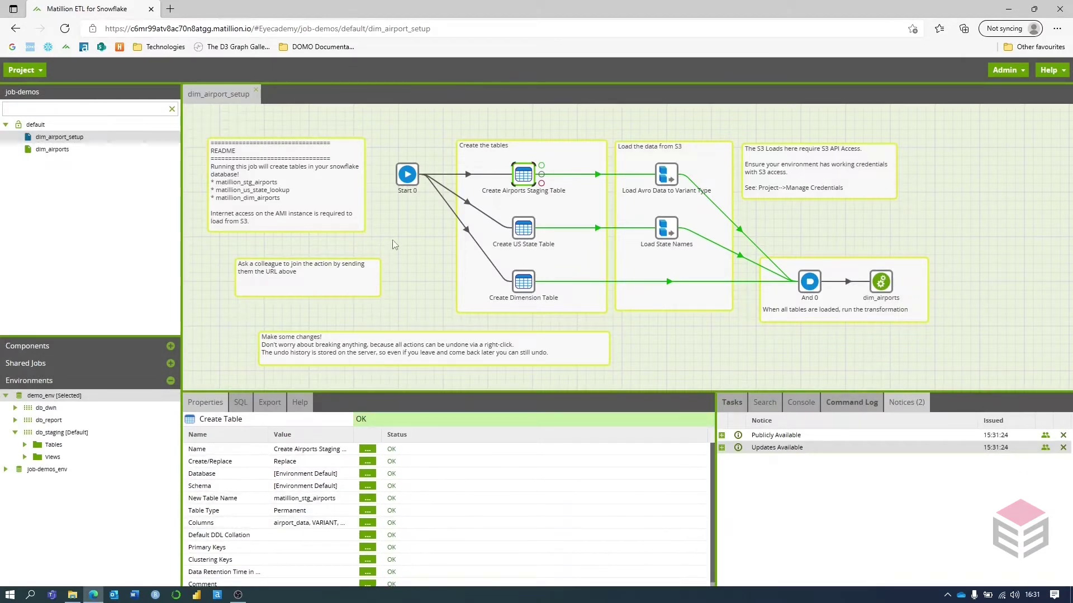
Reselect Create Airports Staging Table and expand the Tables folder of db_staging in the demo_env environment
click(416, 212)
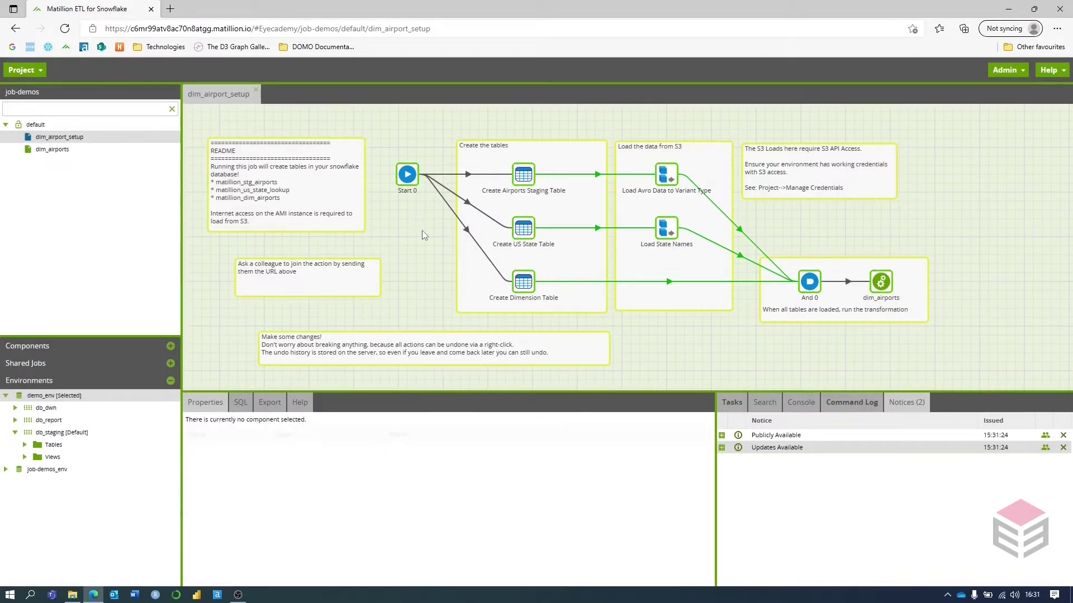
click(524, 176)
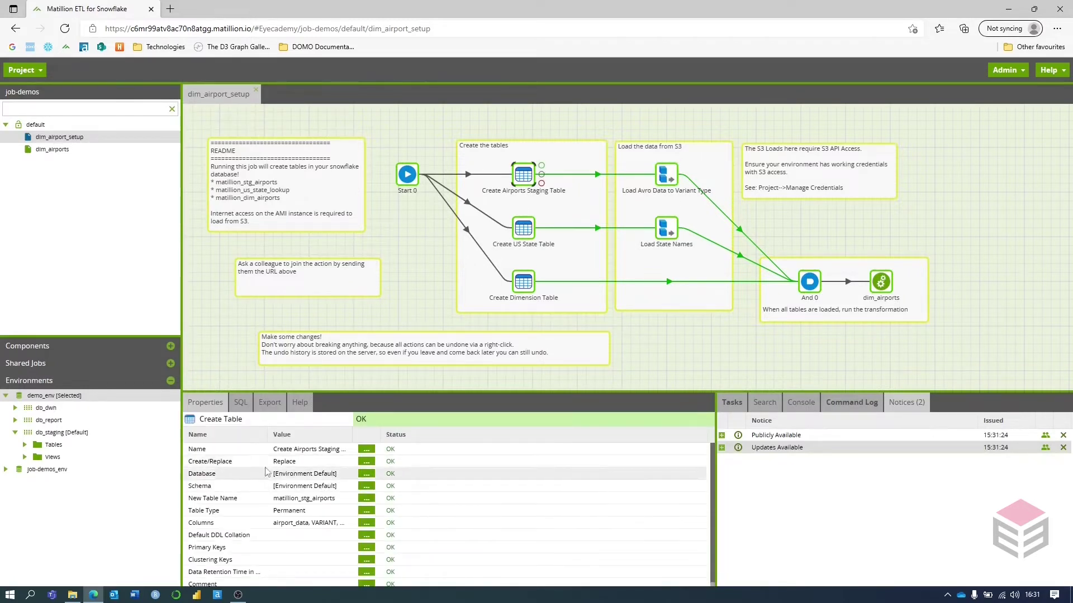
click(25, 446)
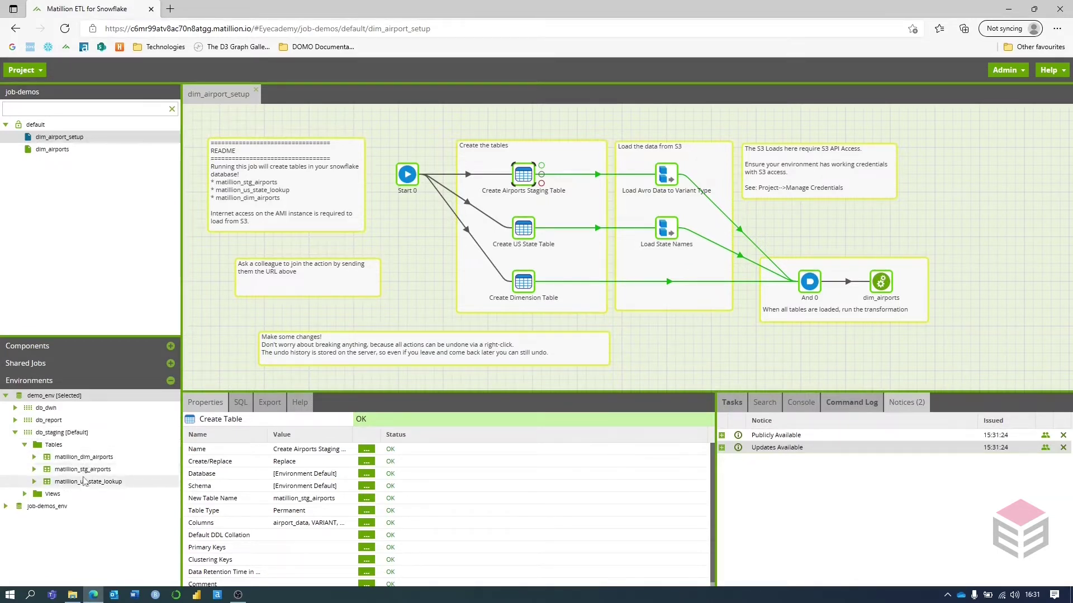
Show the orchestration components, select Load Avro Data to Variant Type, and view its S3 Object Prefix without changing it
click(27, 346)
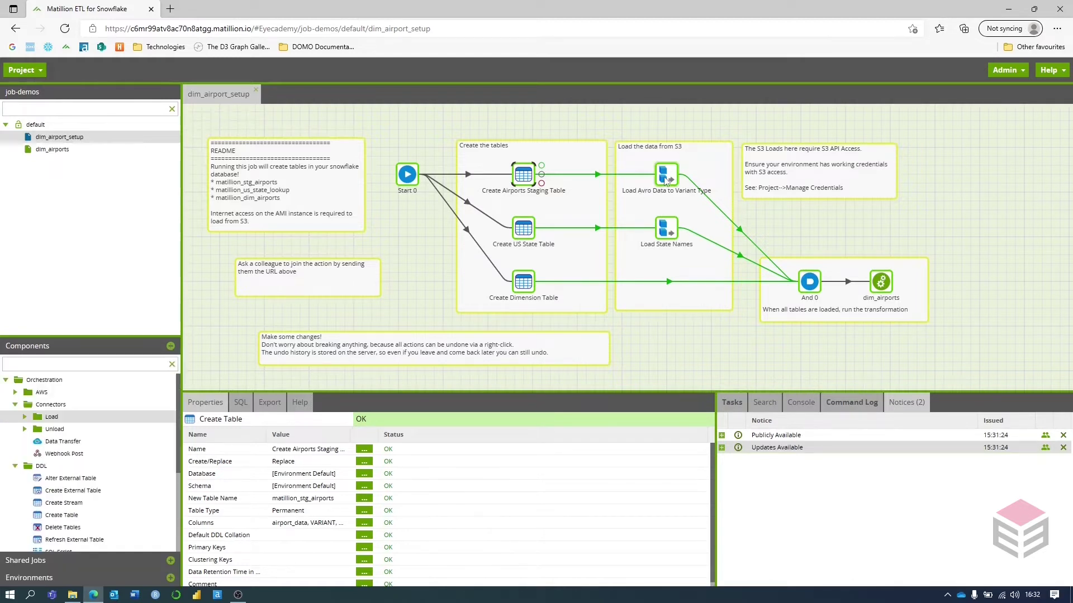
click(669, 179)
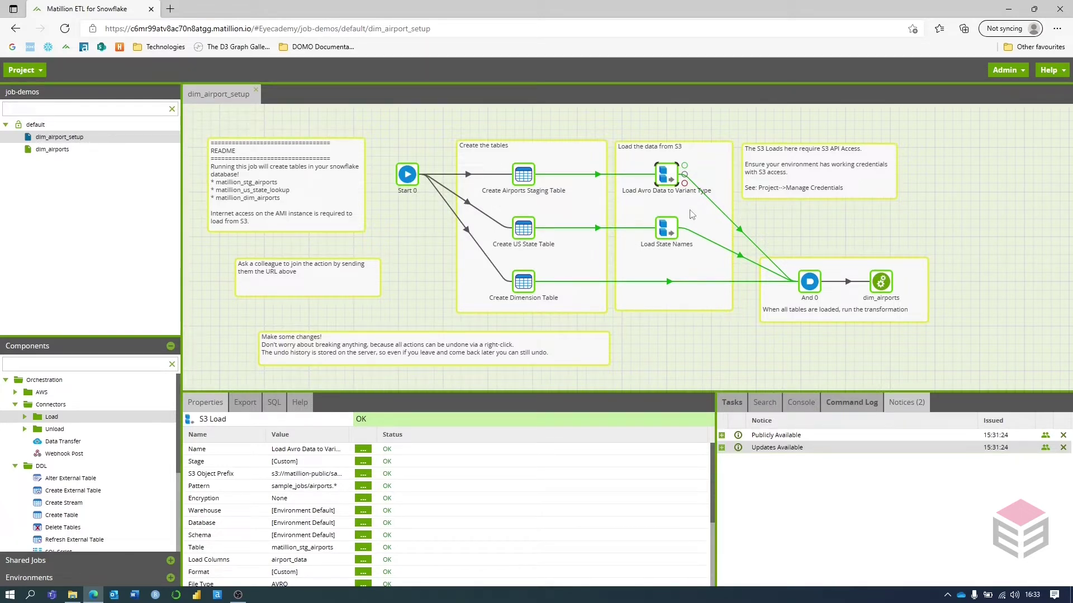
click(363, 475)
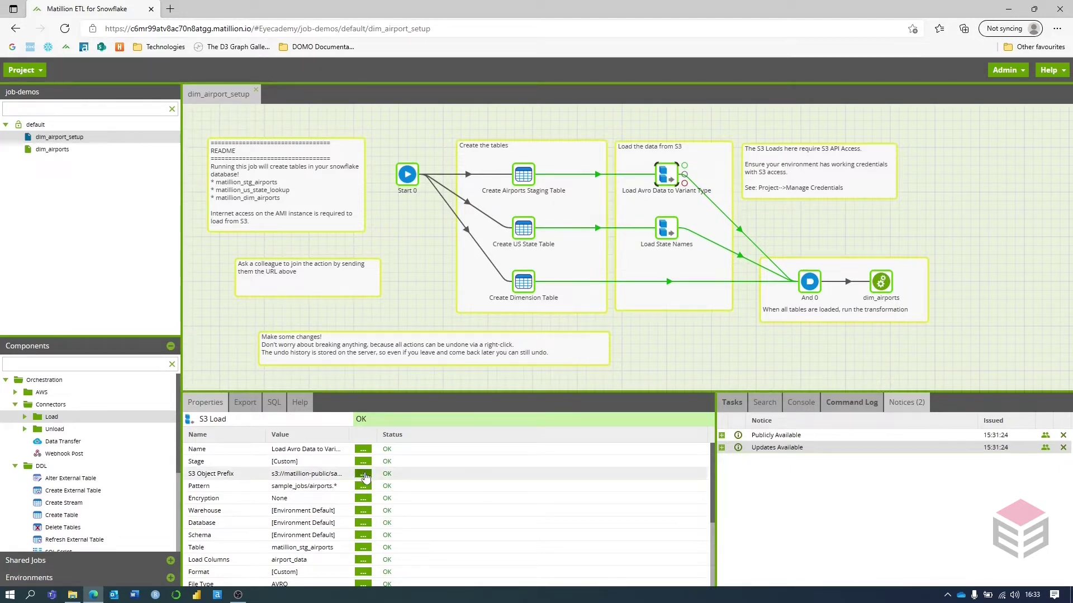
click(417, 129)
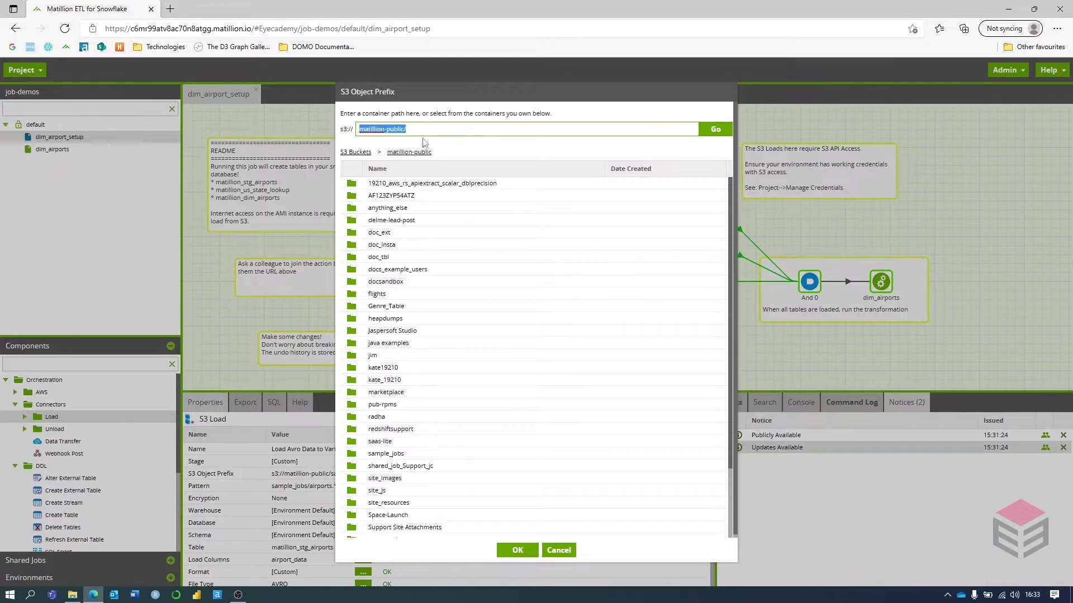
click(557, 552)
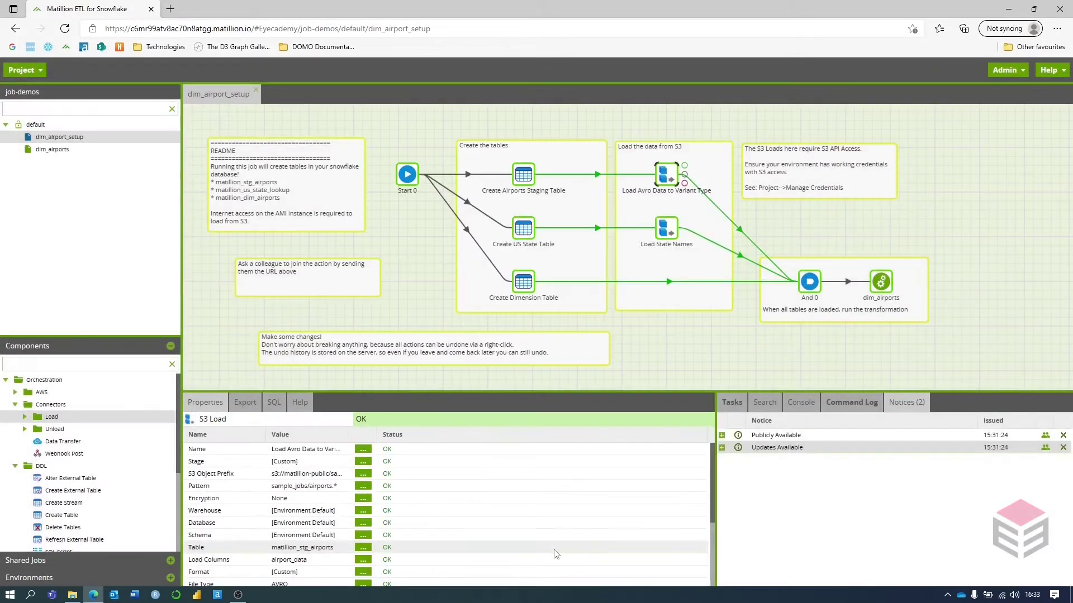
Examine the folder, file name and wildcard parts of the S3 load's Pattern, and close it without changes
click(364, 487)
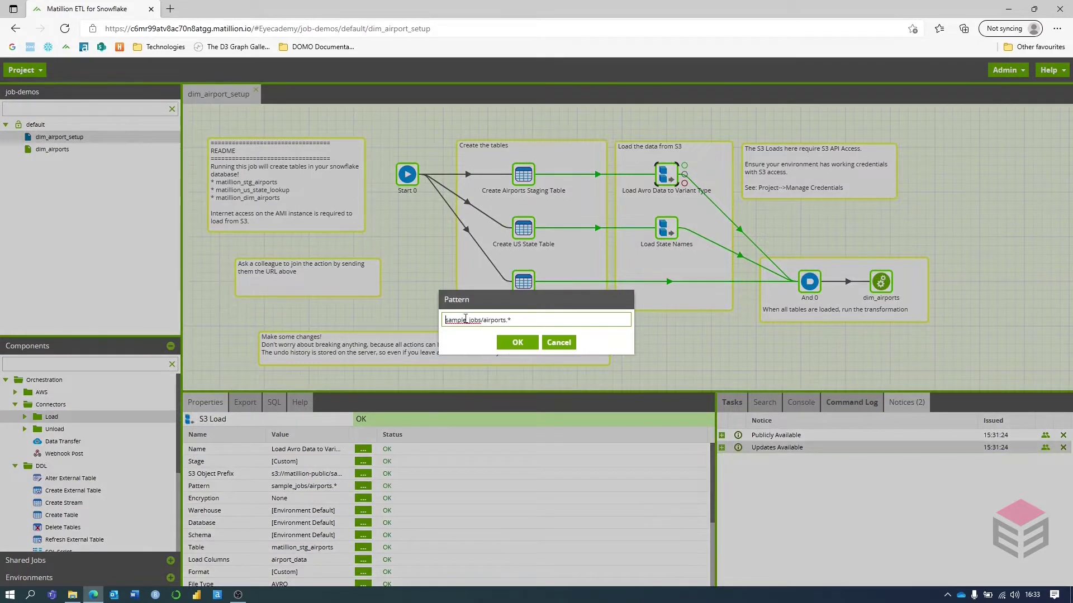
drag(445, 321, 480, 323)
click(484, 322)
drag(483, 322, 506, 322)
click(511, 321)
click(559, 343)
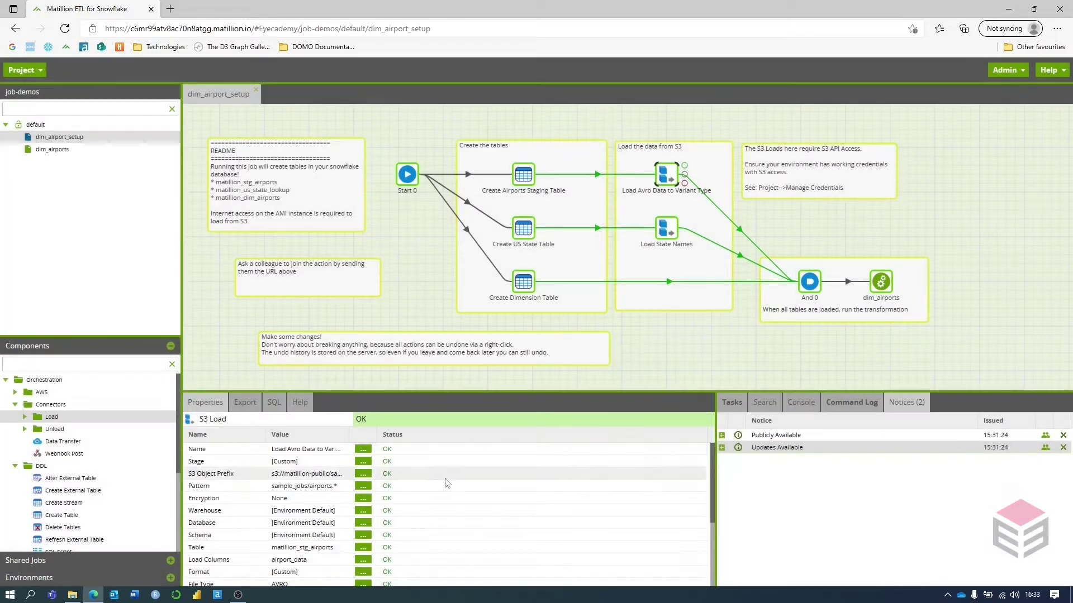
Check the New Table Name of Create Airports Staging Table and confirm matillion_stg_airports as the Avro load's target table
scroll(334, 489, down, 2)
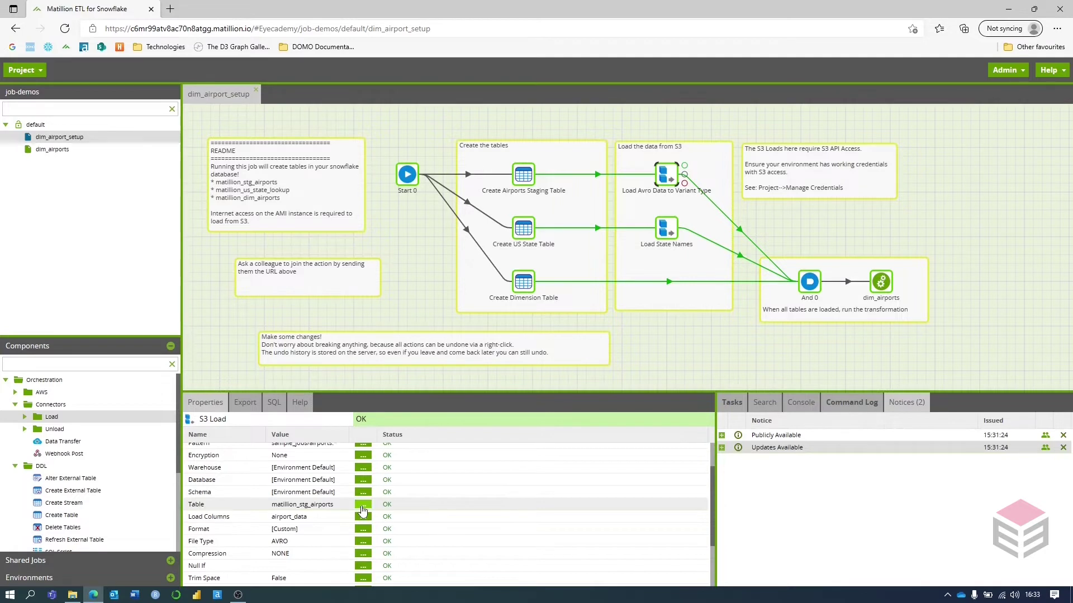
click(524, 178)
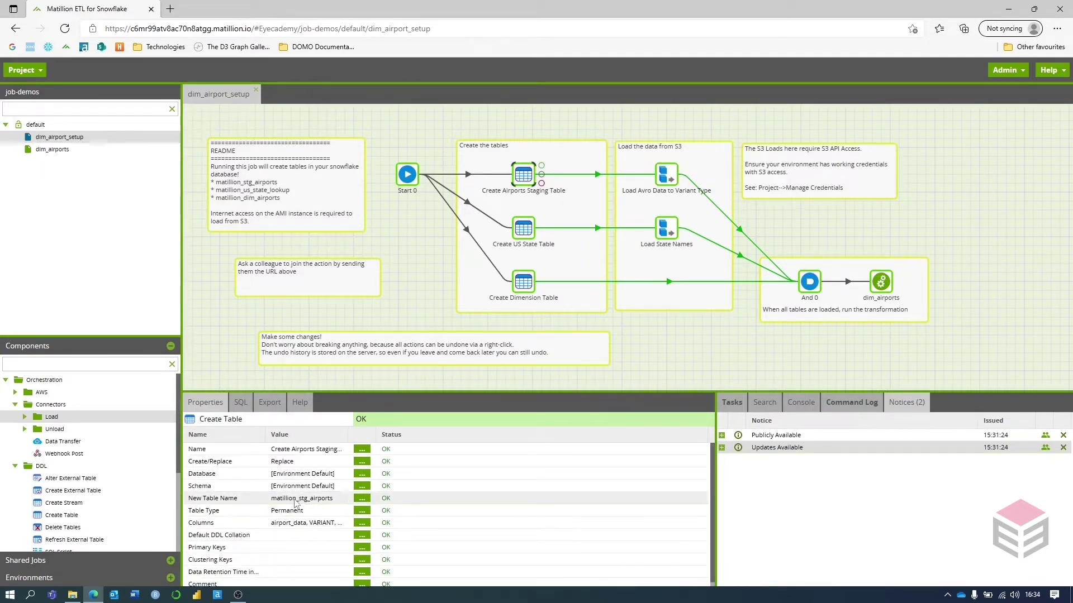
click(665, 186)
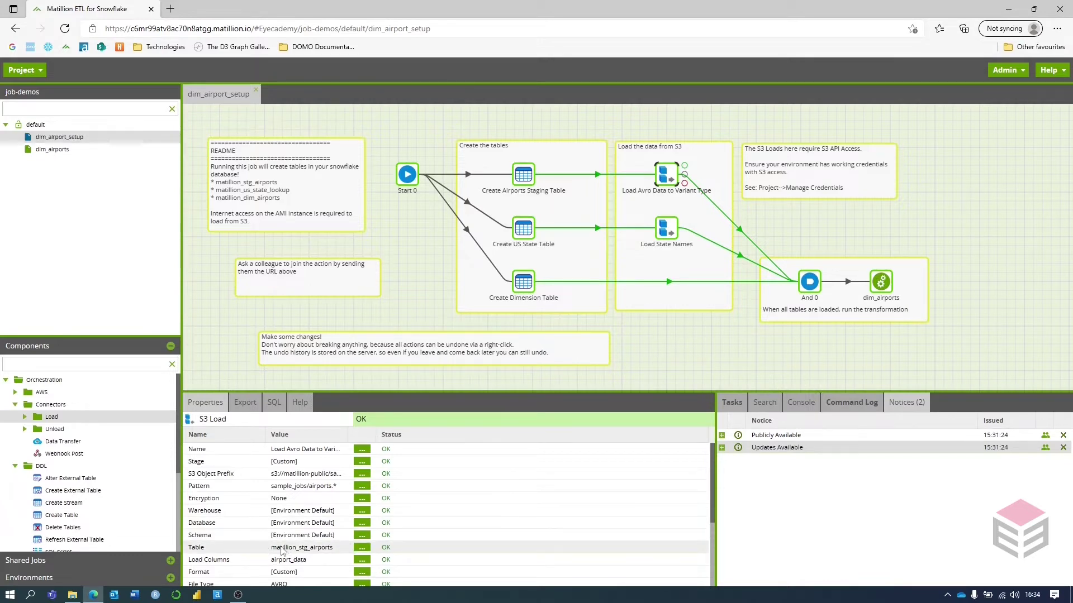
click(361, 548)
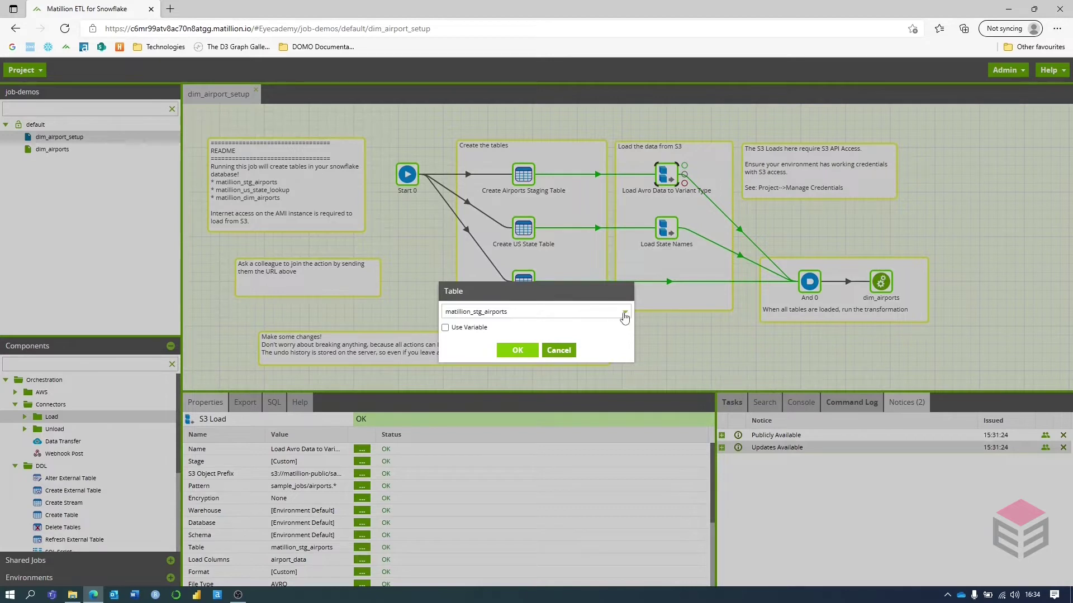
click(622, 315)
click(532, 343)
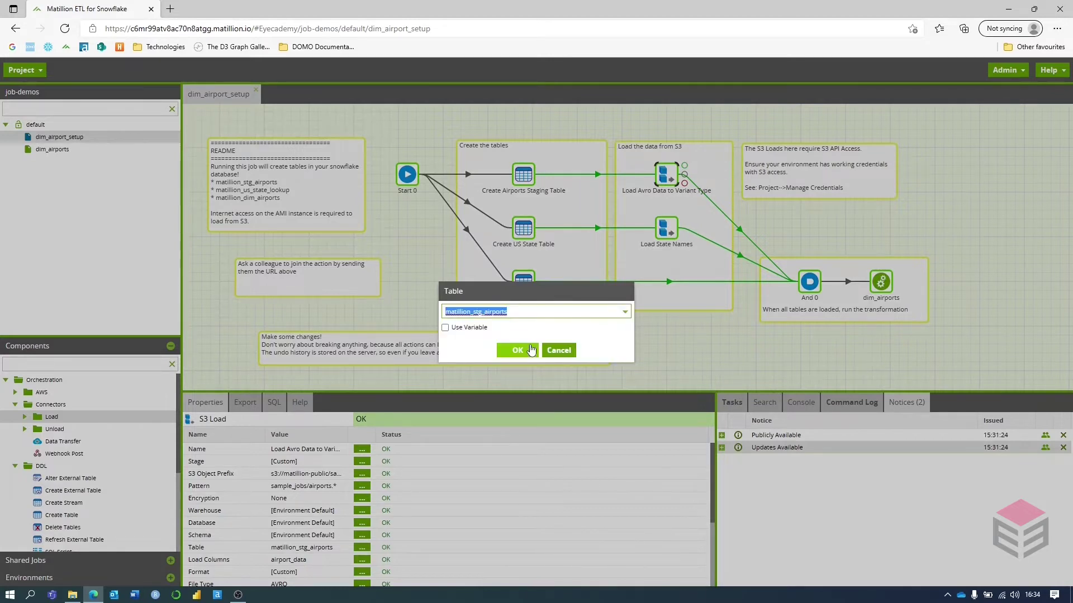
click(524, 350)
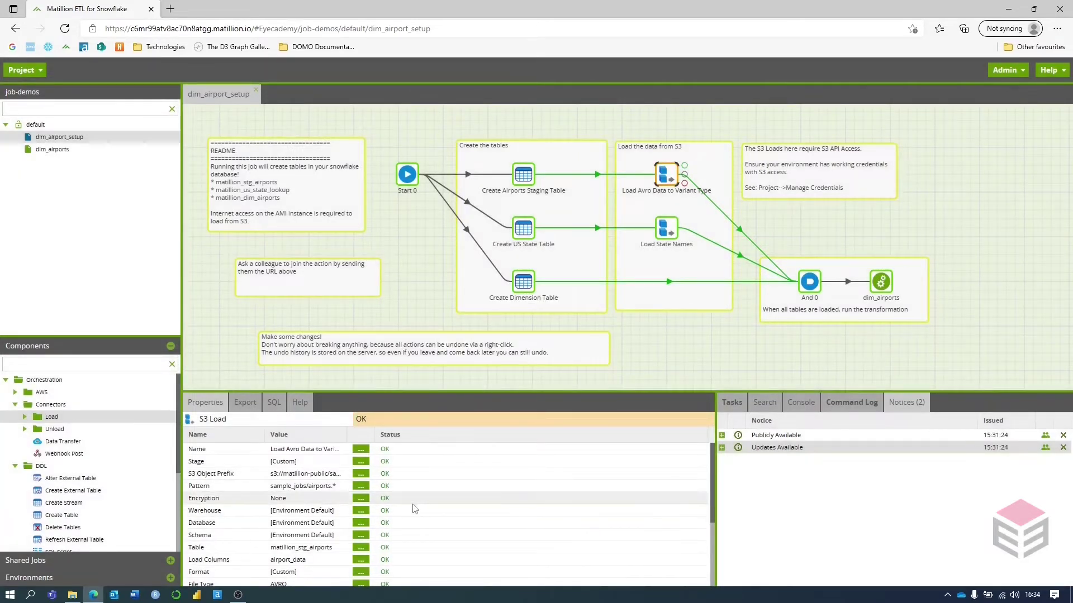
Remove airport_data from the Avro load's selected Load Columns and add it back
click(361, 559)
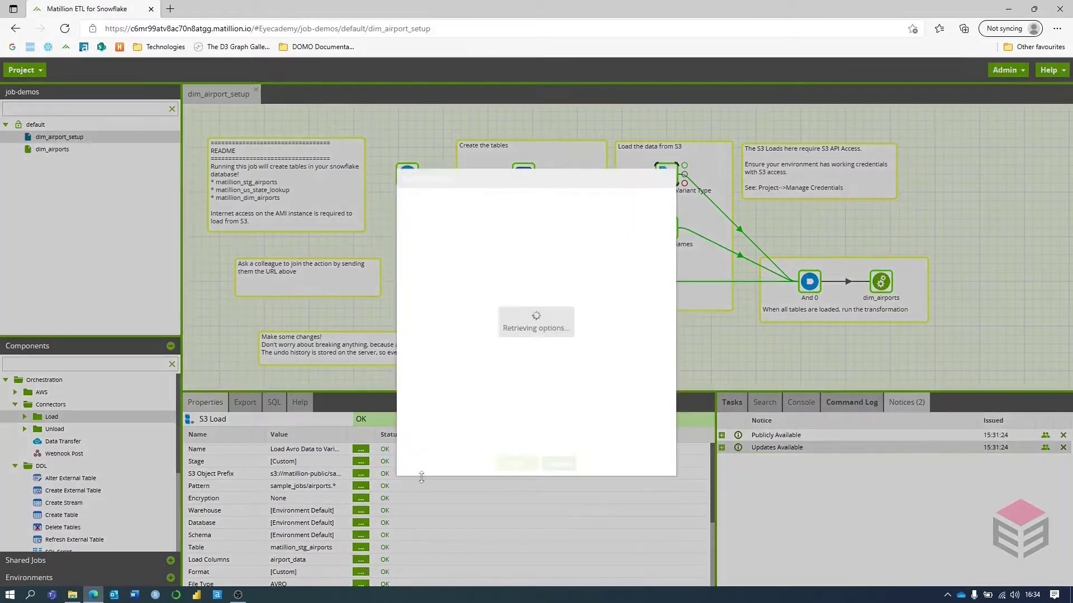
click(561, 223)
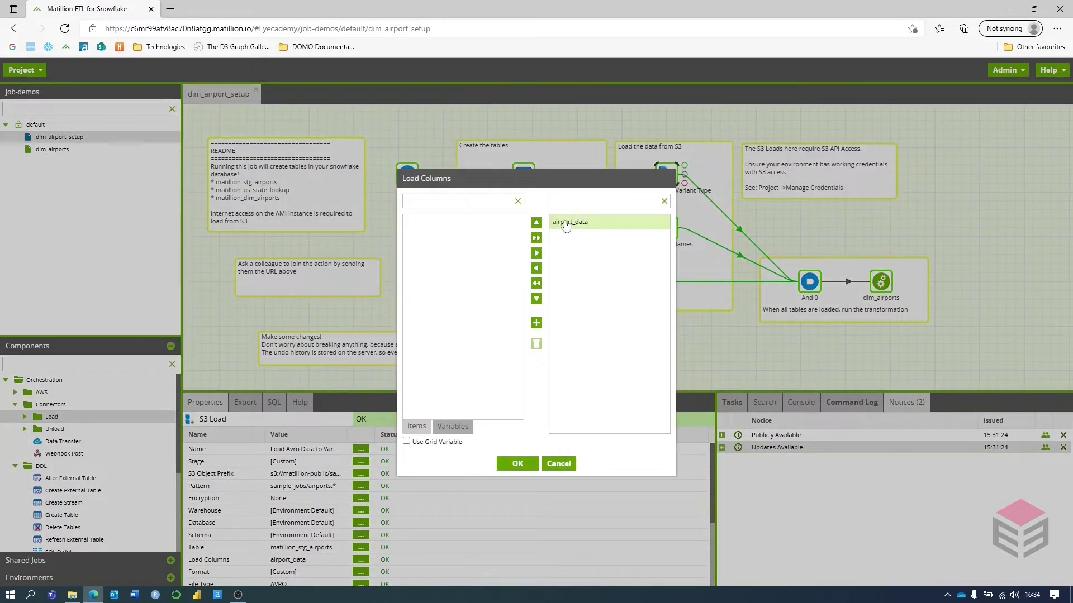
click(537, 268)
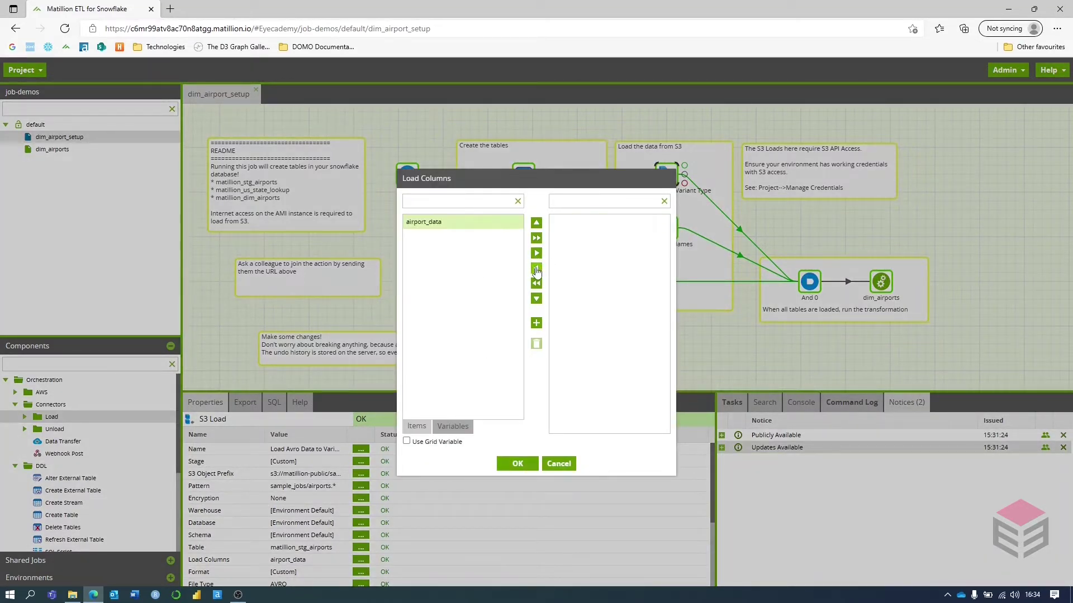
click(536, 256)
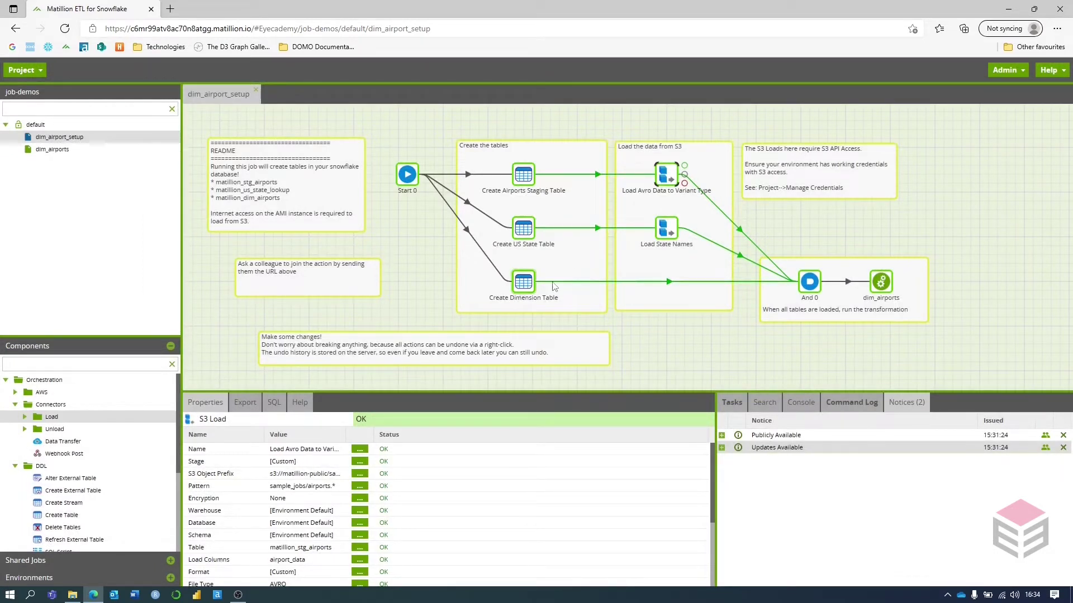
Inspect the And 0 and dim_airports components, and open the dim_airports transformation job
click(808, 286)
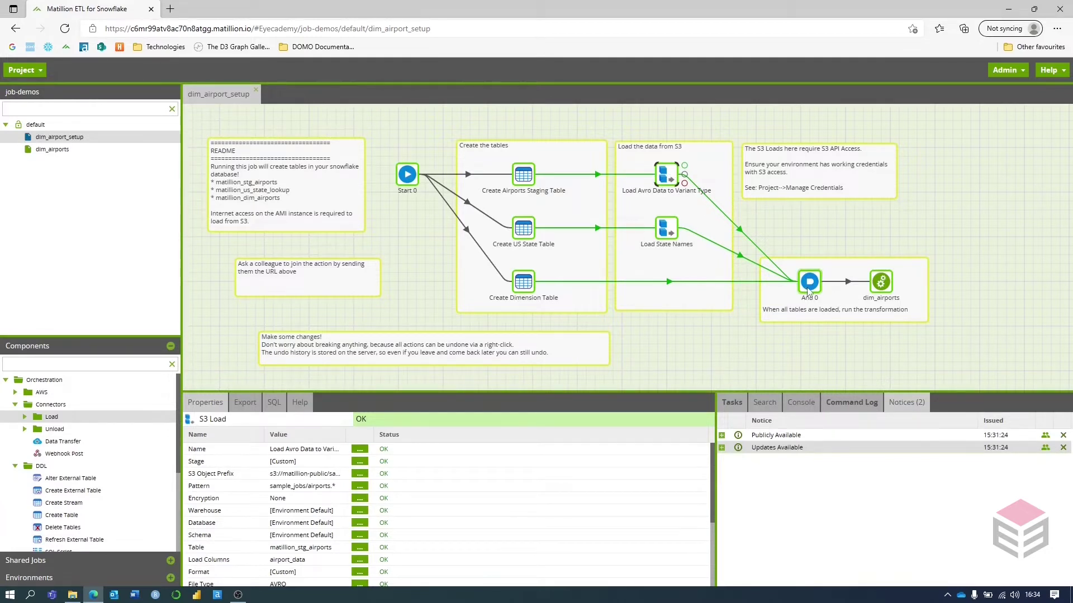
click(882, 287)
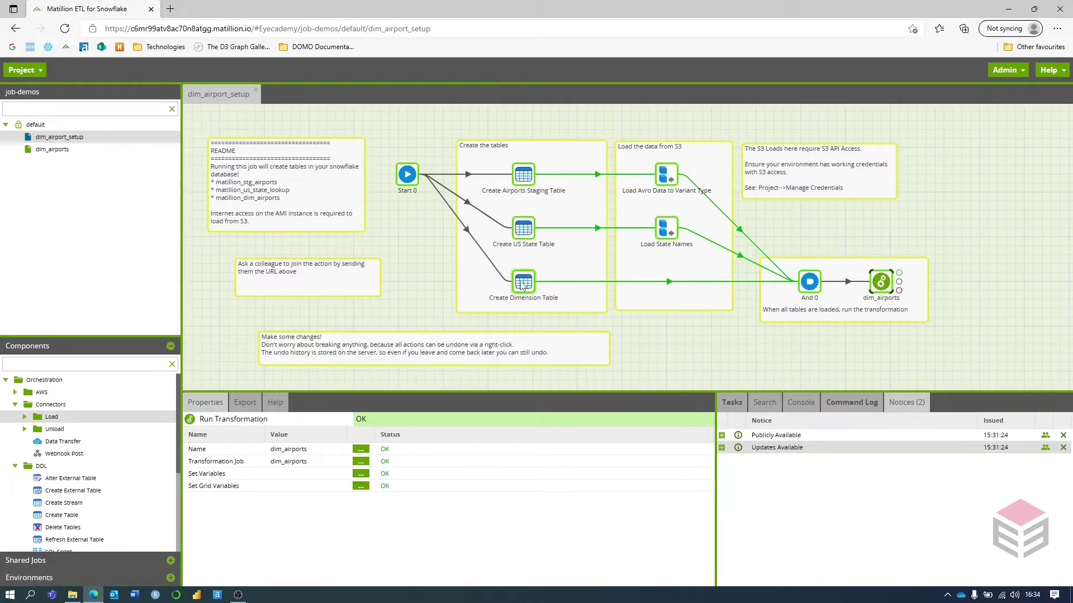
double_click(146, 153)
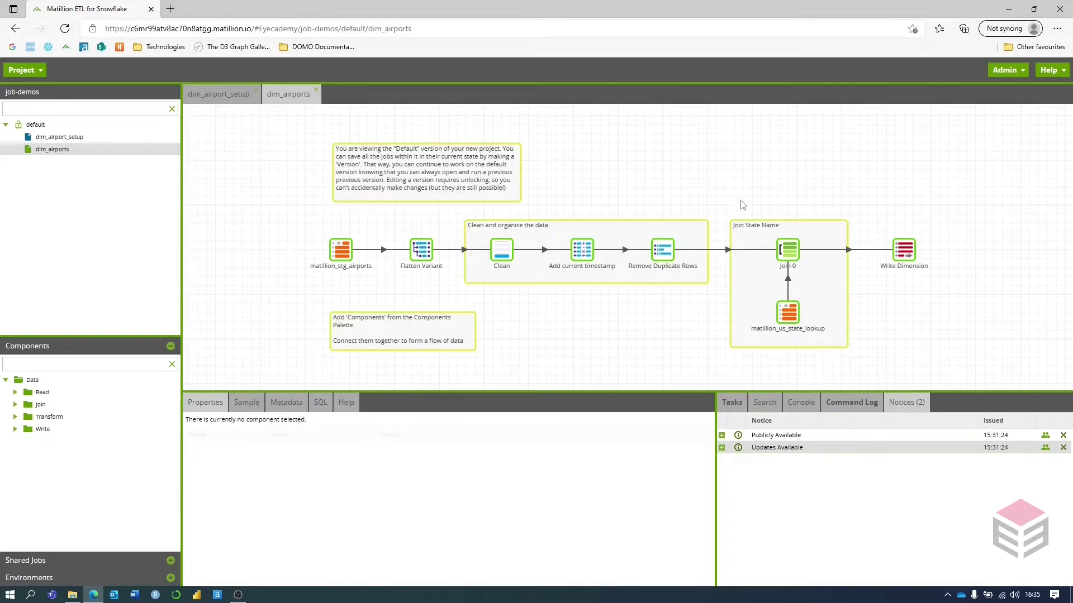
Inspect the matillion_us_state_lookup table input and browse the Read, Join, Transform and Write component categories for transformation jobs
mouse_move(743, 204)
mouse_down()
mouse_move(760, 215)
mouse_move(722, 203)
mouse_up()
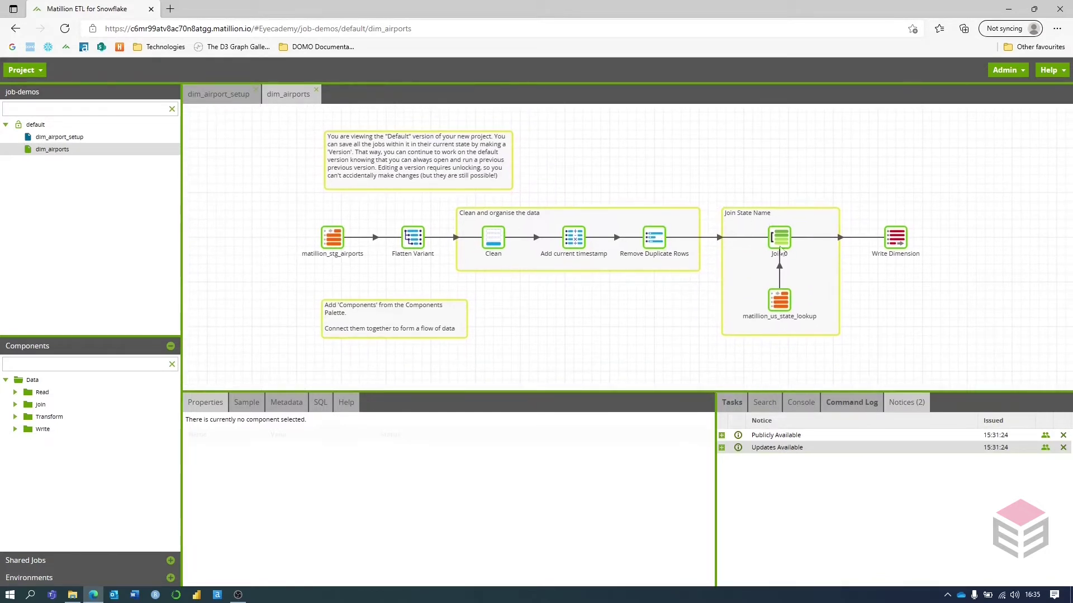
click(780, 301)
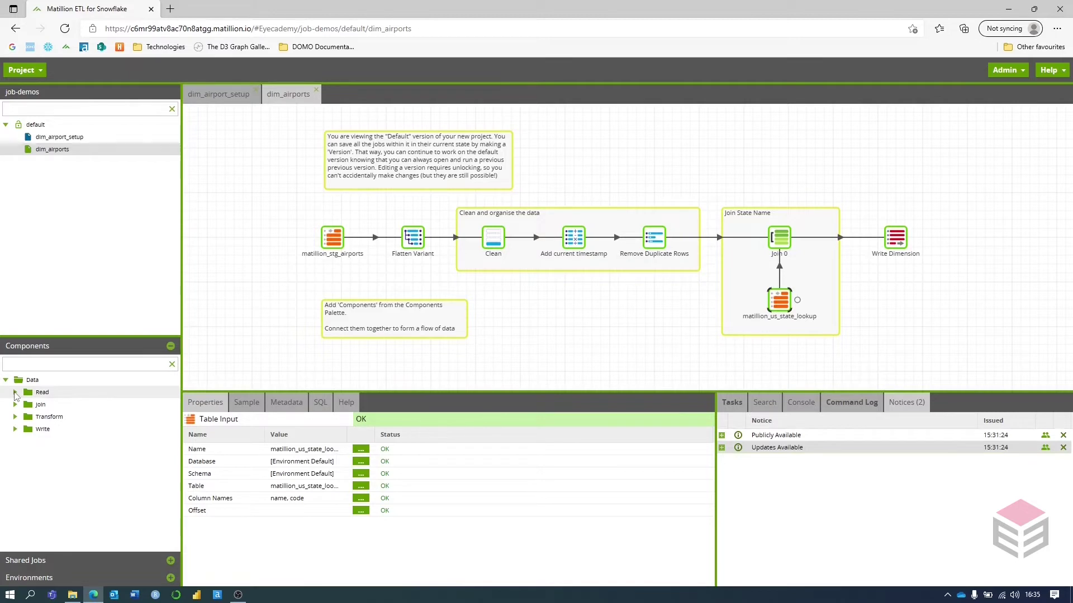
click(15, 393)
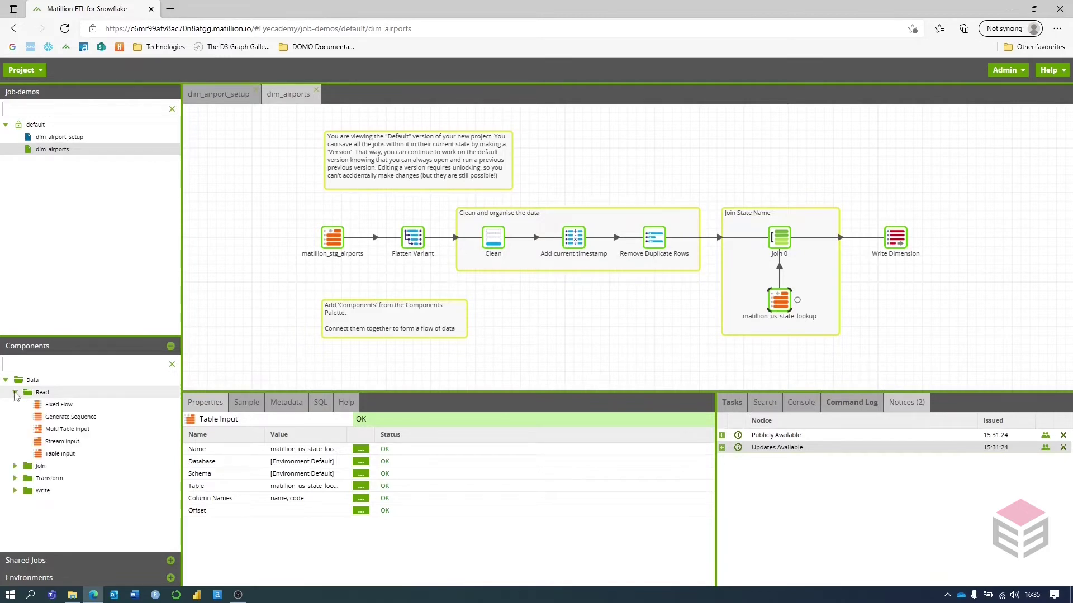
click(15, 392)
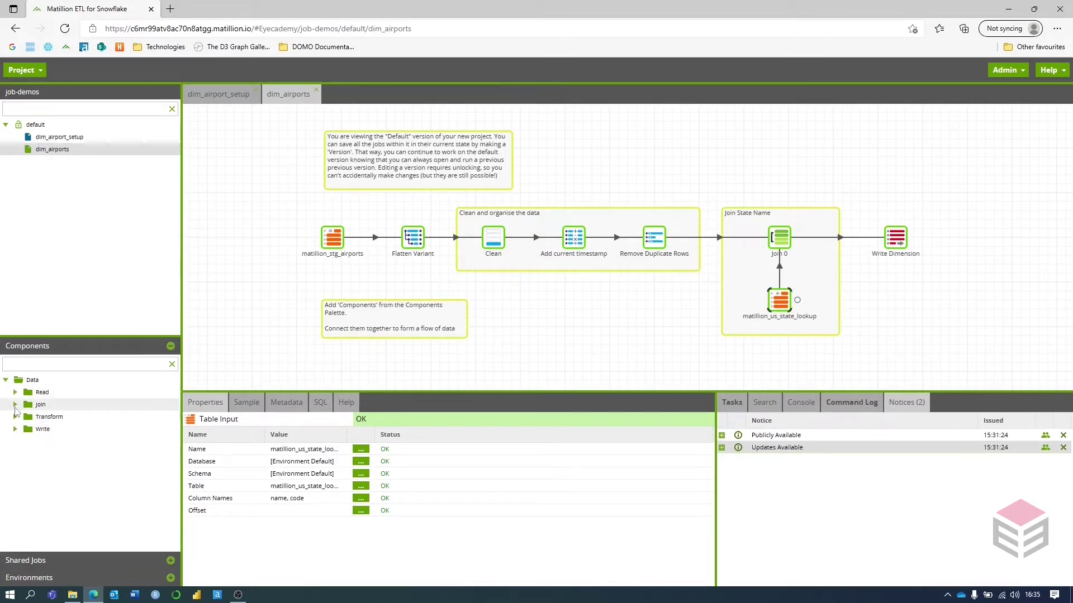
click(15, 405)
click(15, 405)
click(15, 418)
scroll(15, 424, down, 5)
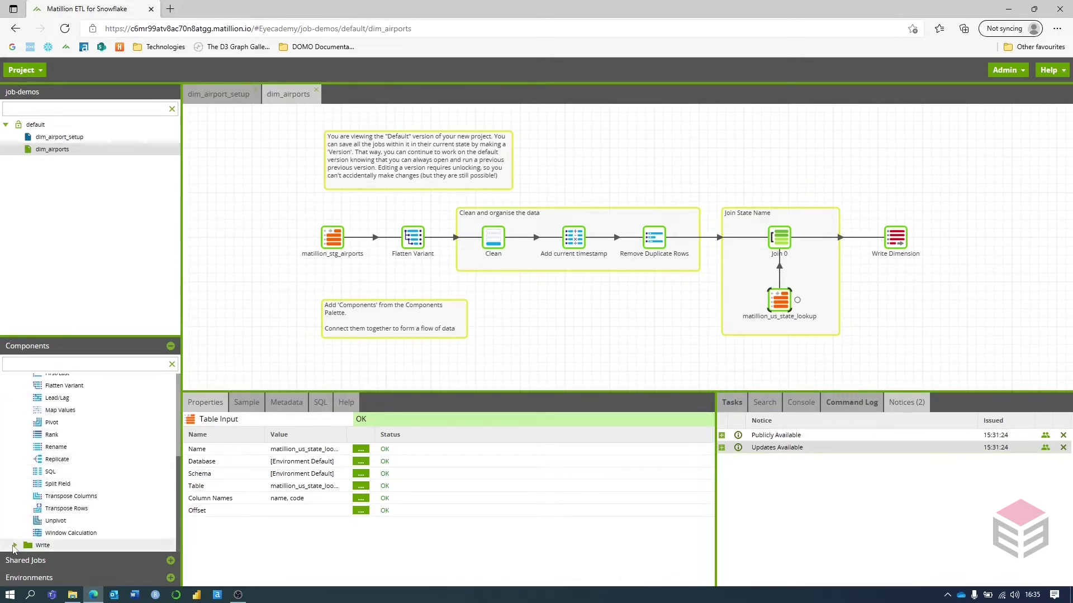
click(19, 546)
scroll(49, 514, down, 2)
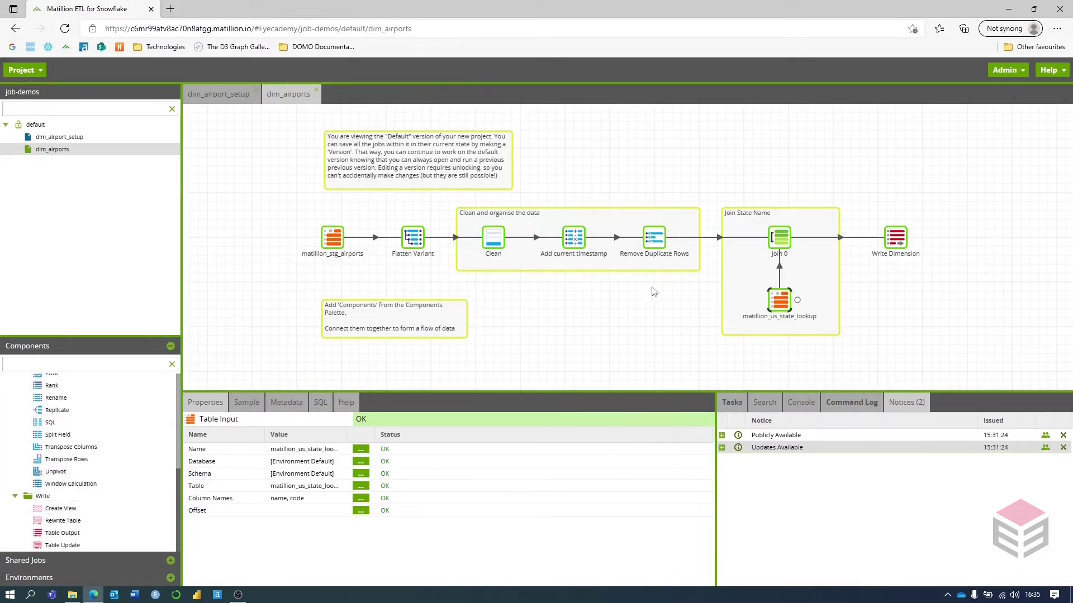
Review the properties of Add current timestamp, Clean, Remove Duplicate Rows, Join 0 and Write Dimension
click(574, 239)
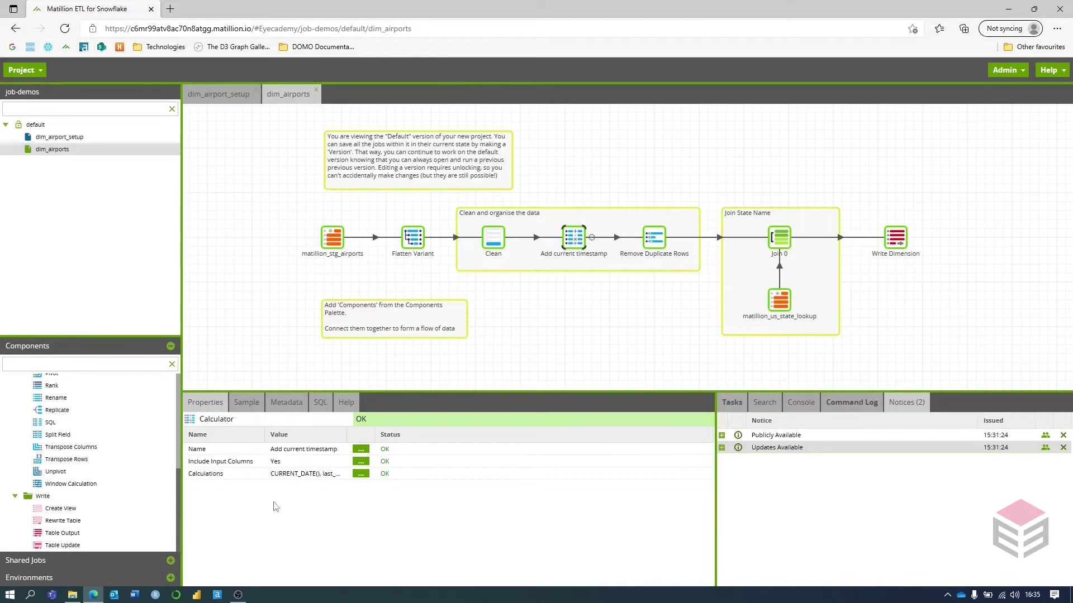
click(490, 241)
click(648, 241)
click(780, 237)
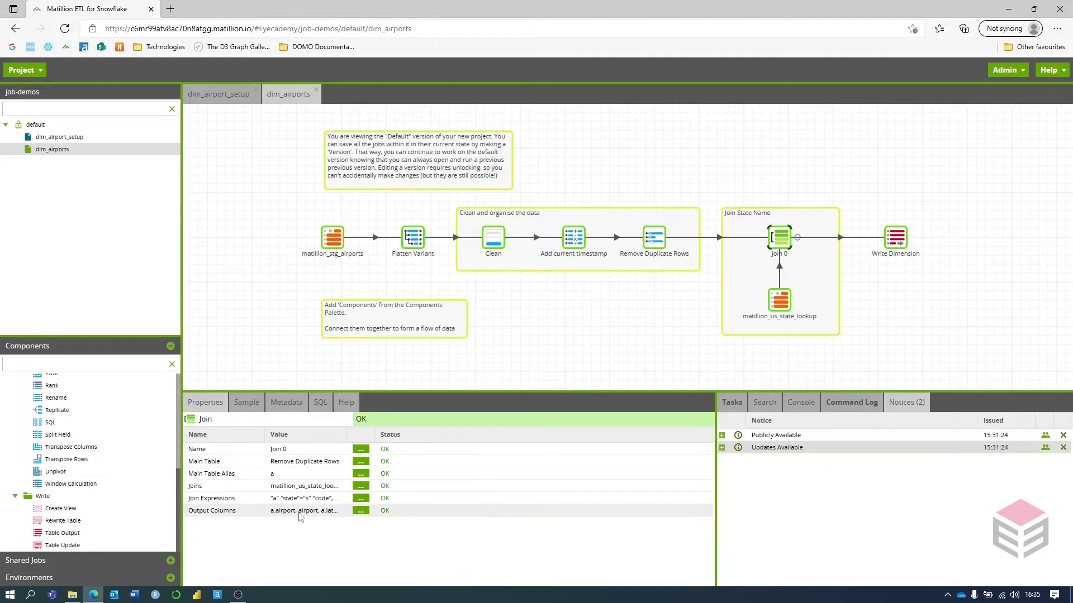
click(895, 237)
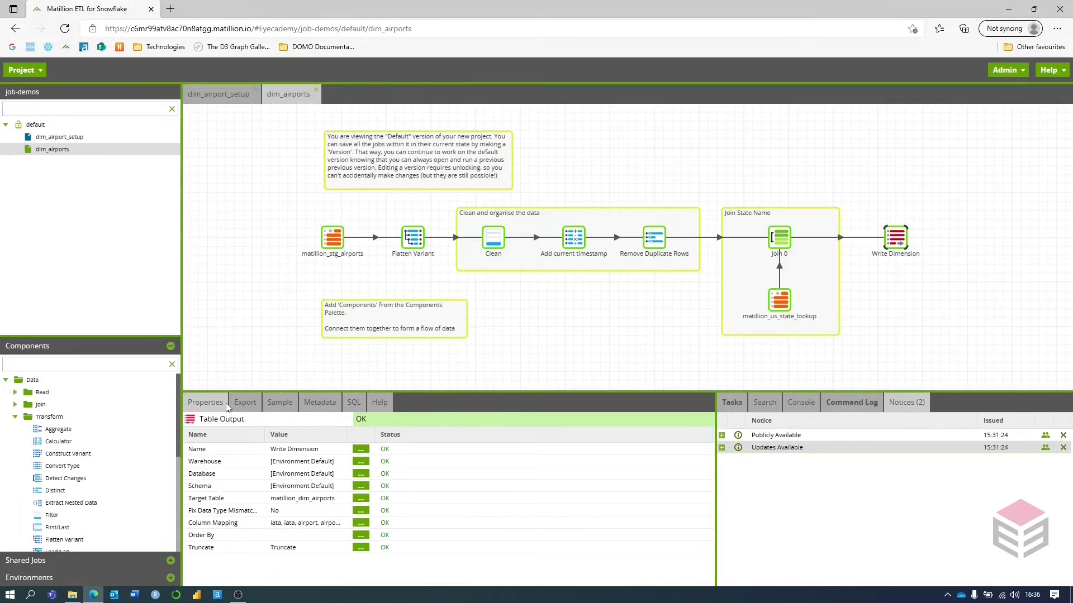
Compare the available components of the dim_airport_setup orchestration job and the dim_airports transformation job, ending on dim_airport_setup
click(211, 96)
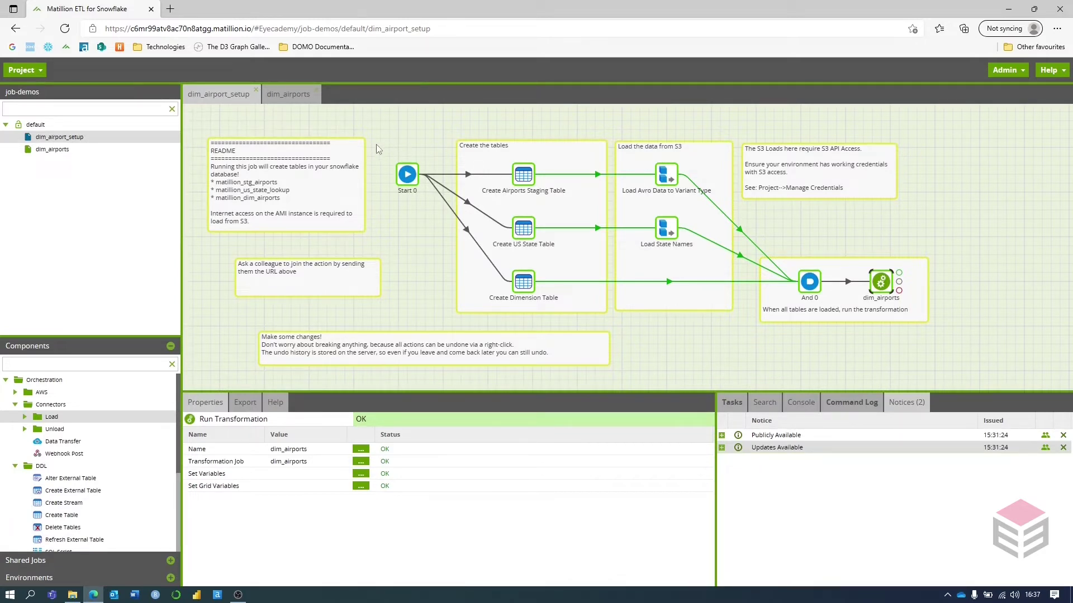
double_click(45, 151)
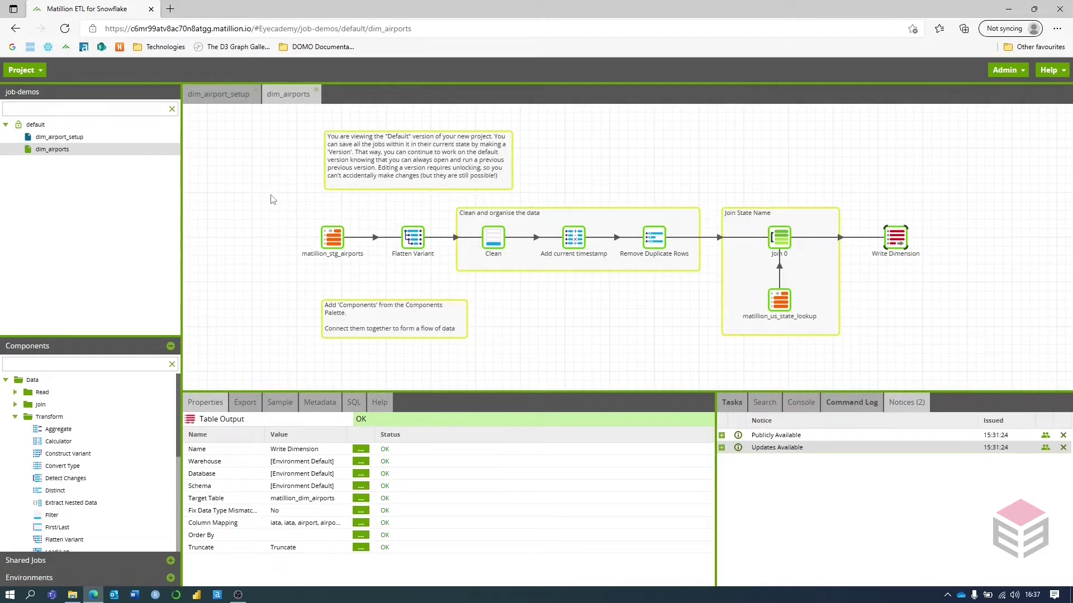
click(170, 346)
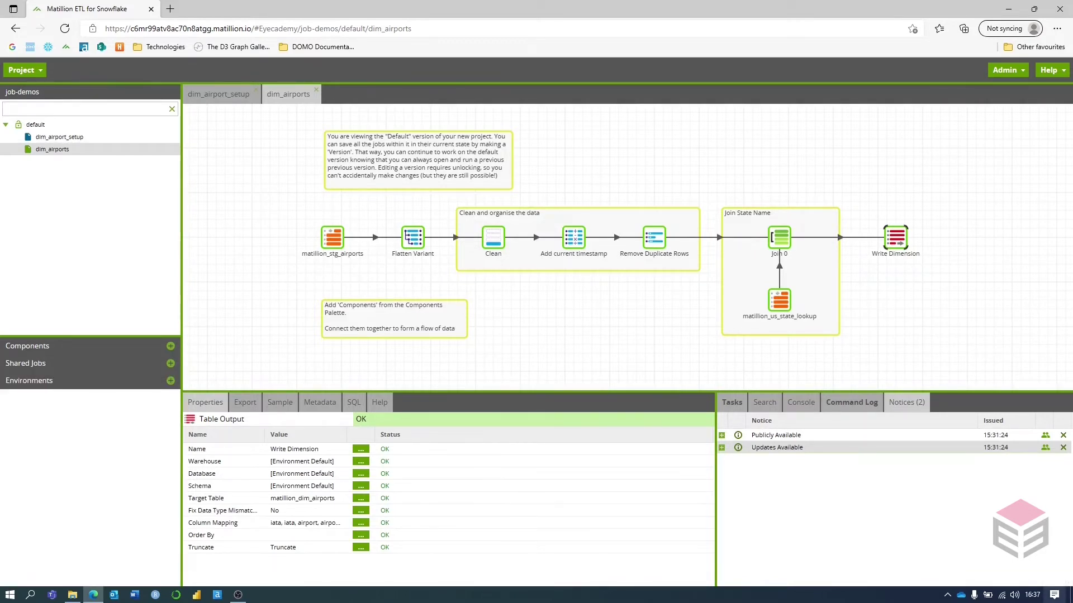
click(170, 346)
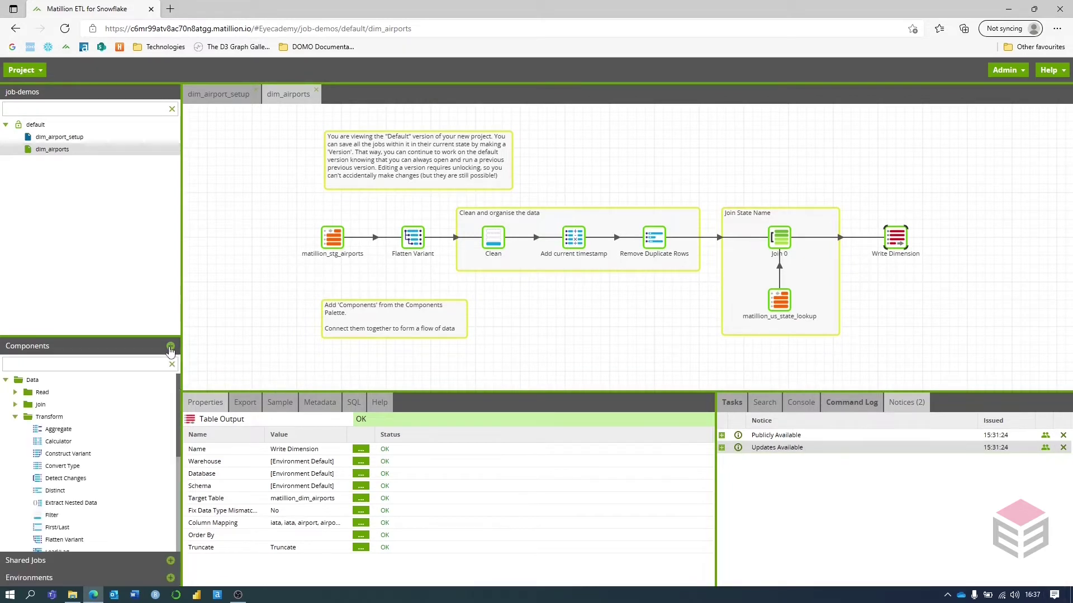
scroll(84, 425, down, 1)
scroll(56, 408, up, 1)
double_click(33, 145)
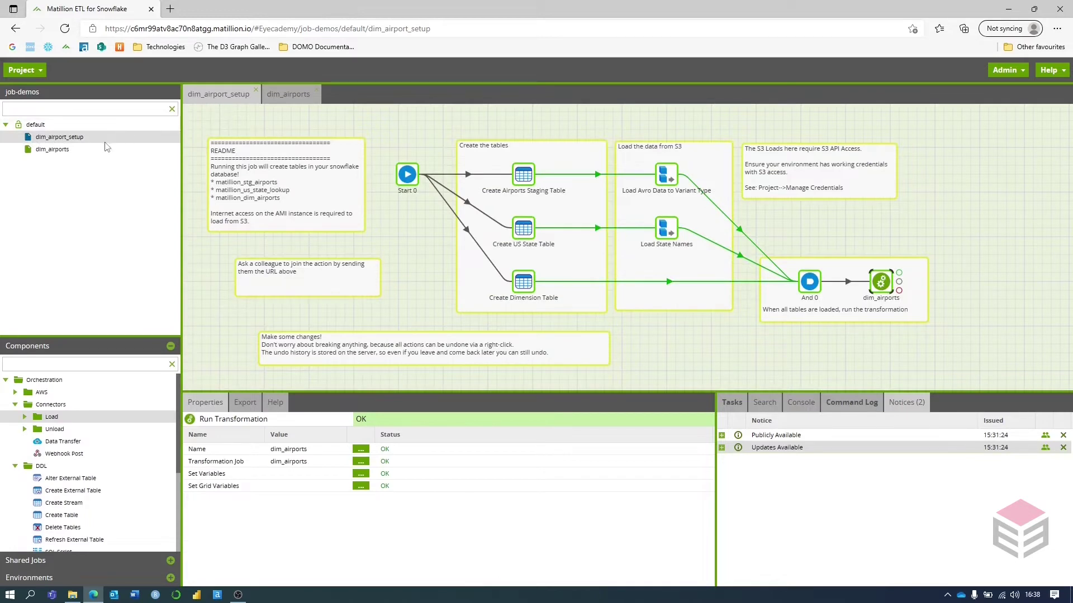
Collapse the Connectors and DDL component categories and examine the messaging components under AWS
click(16, 404)
click(15, 417)
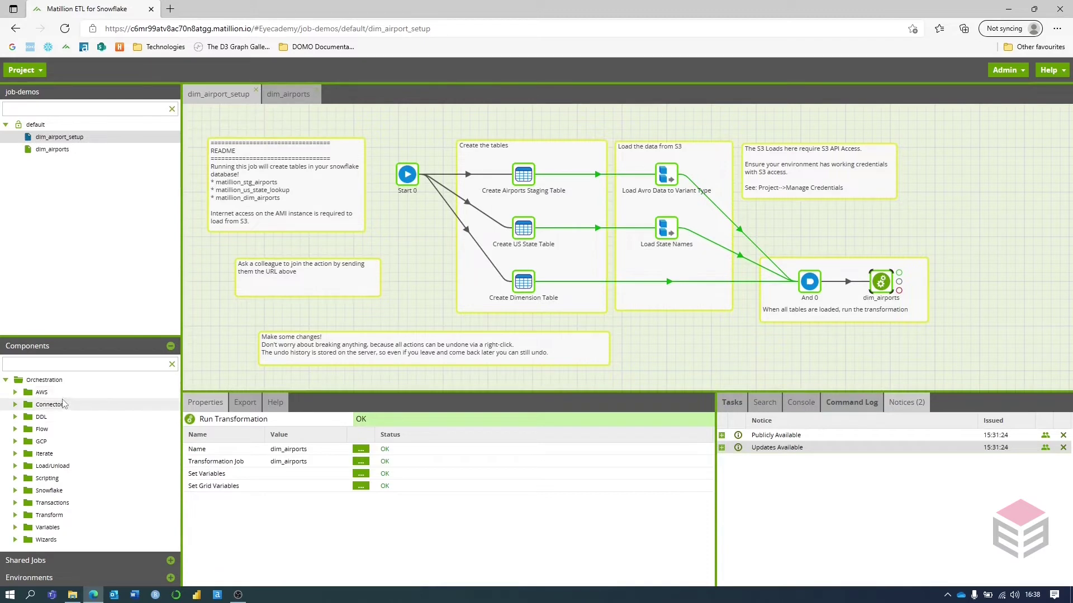
click(15, 394)
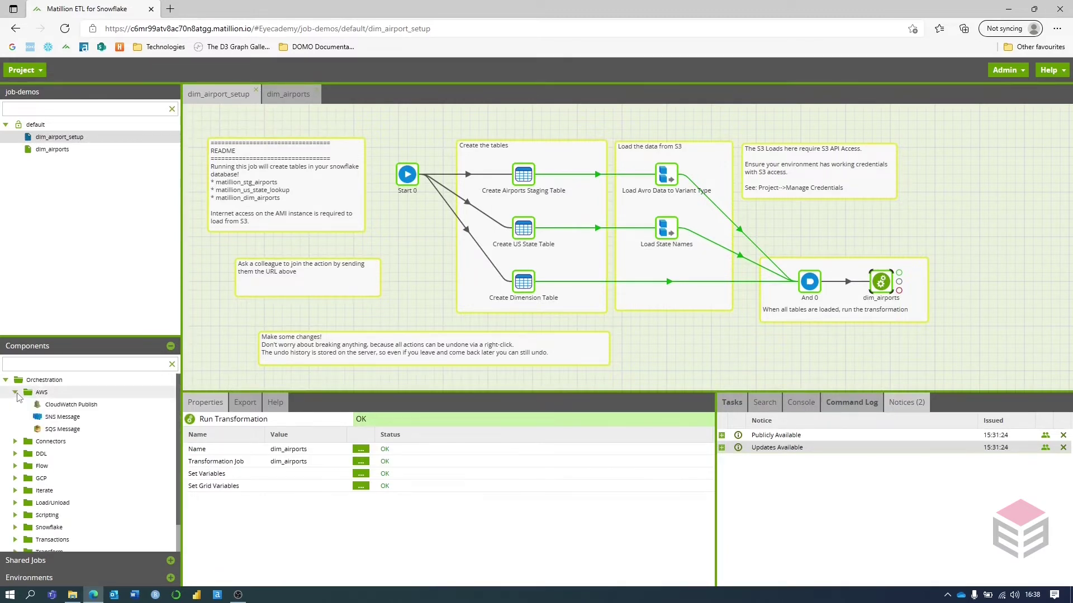
click(15, 394)
Browse the full list of Load connectors available for orchestration jobs
click(15, 404)
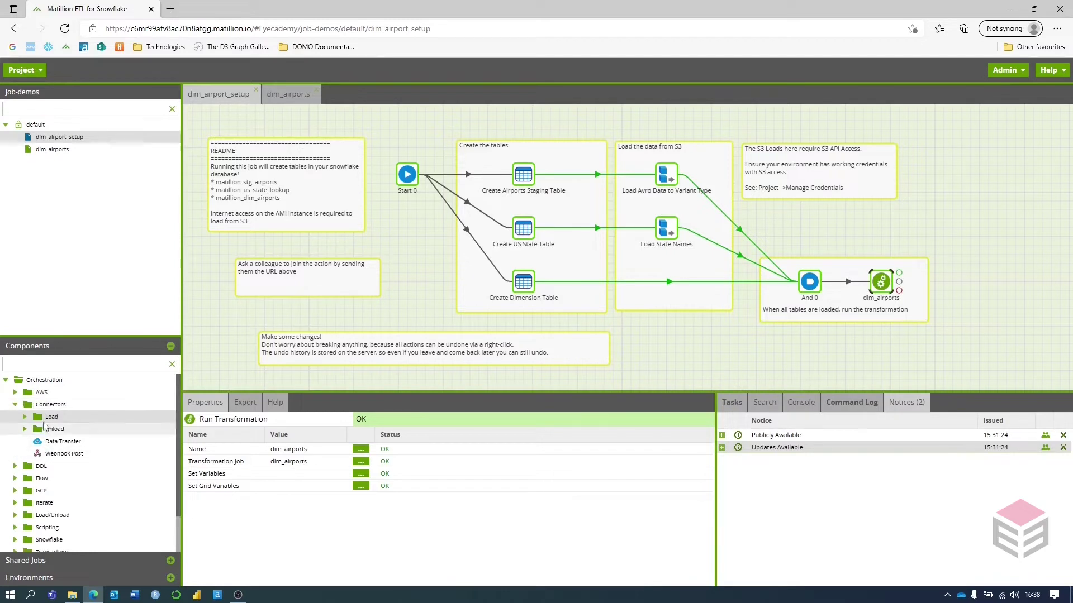
click(24, 418)
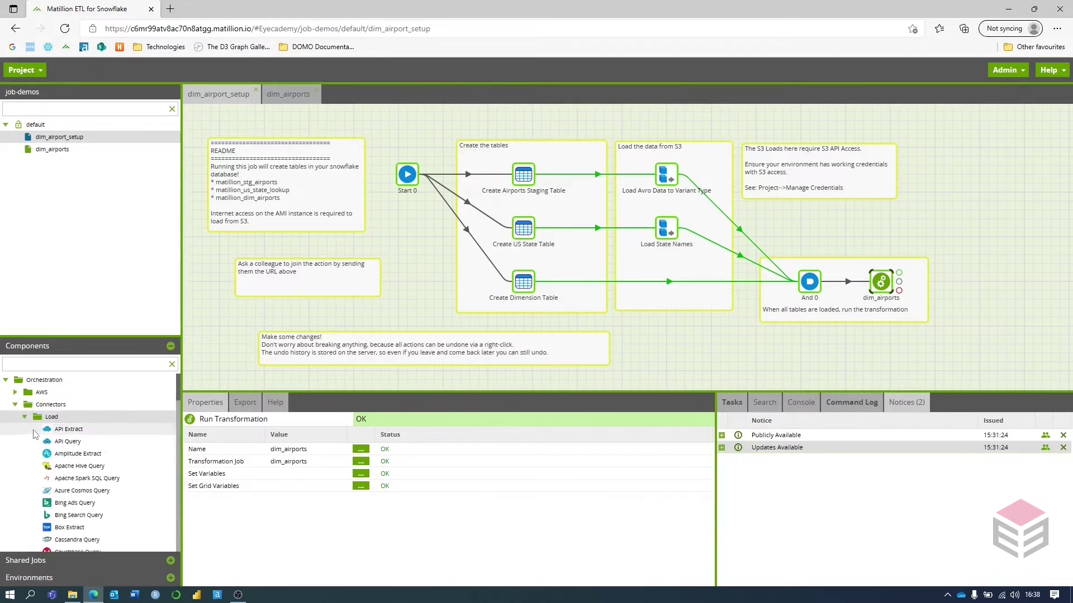
scroll(35, 453, down, 4)
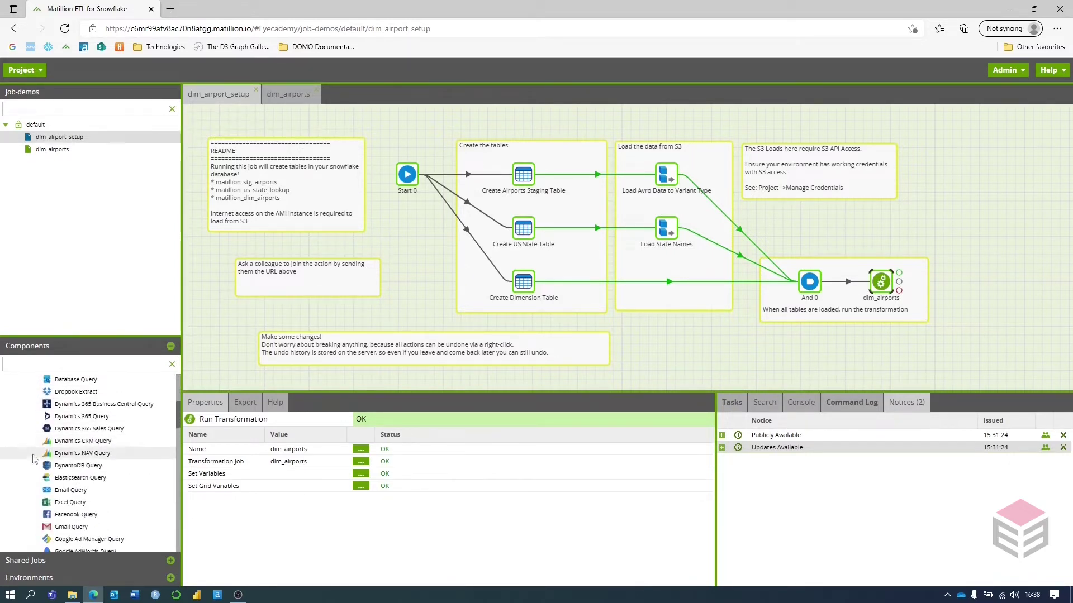
scroll(33, 458, down, 15)
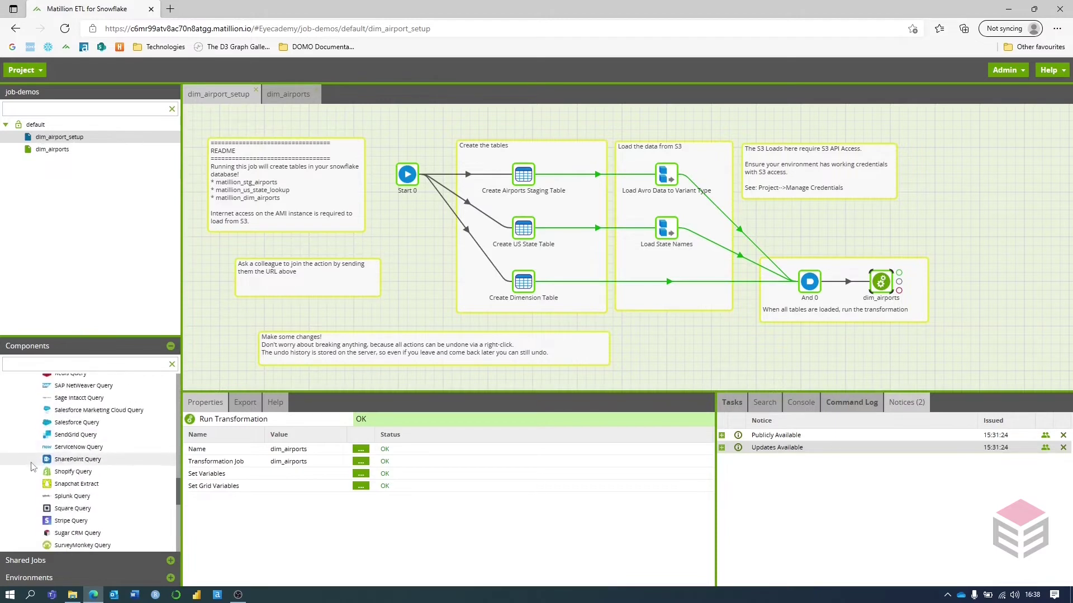
scroll(32, 464, down, 5)
scroll(31, 459, up, 10)
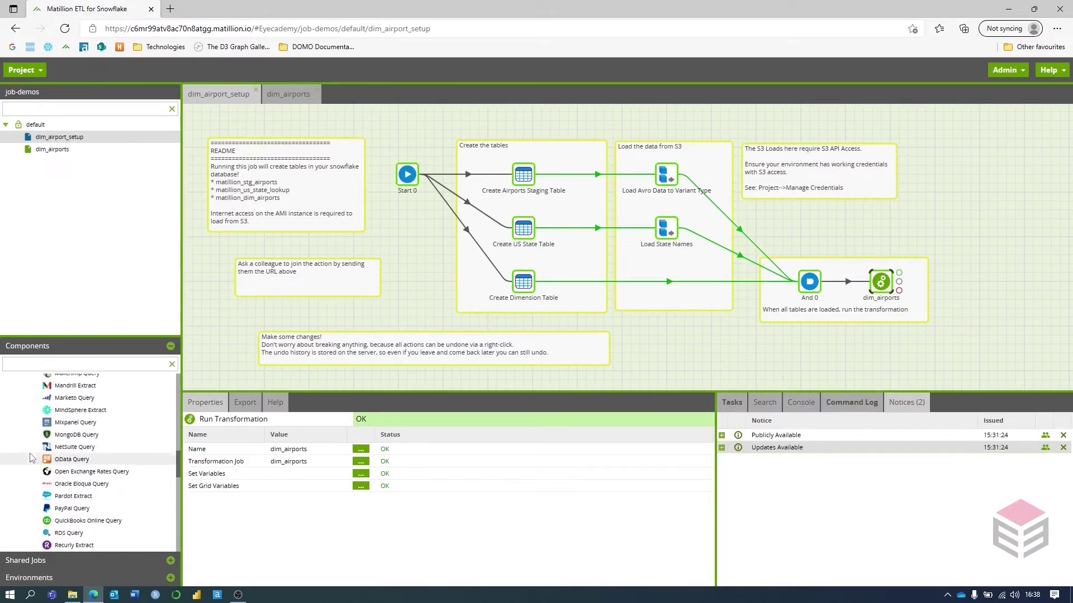
scroll(30, 458, up, 14)
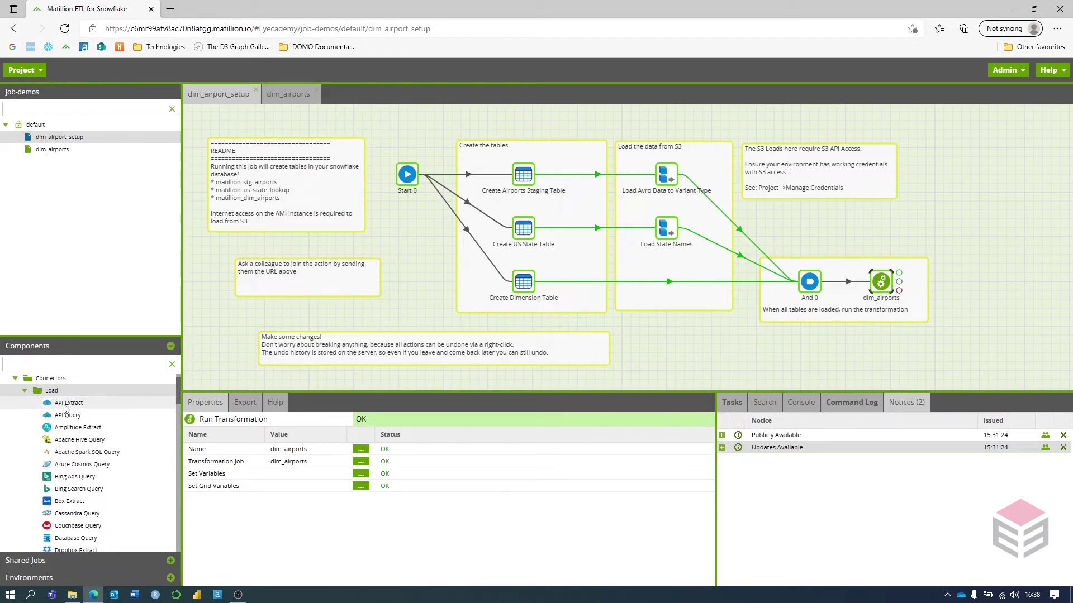
Collapse the Load connectors and examine the Unload connectors, including S3 Unload
click(25, 392)
click(25, 403)
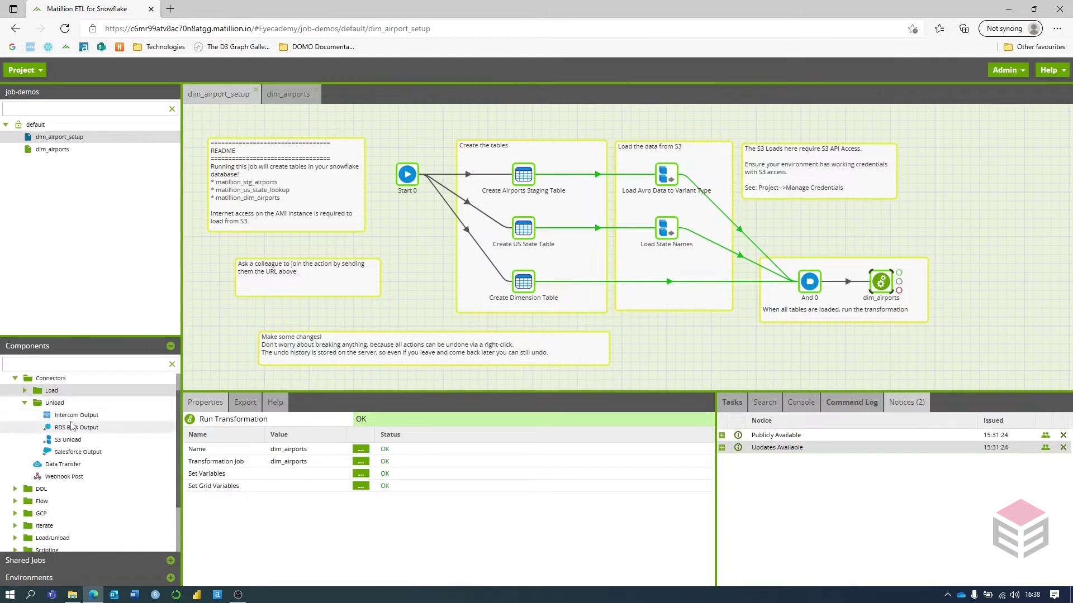
click(70, 440)
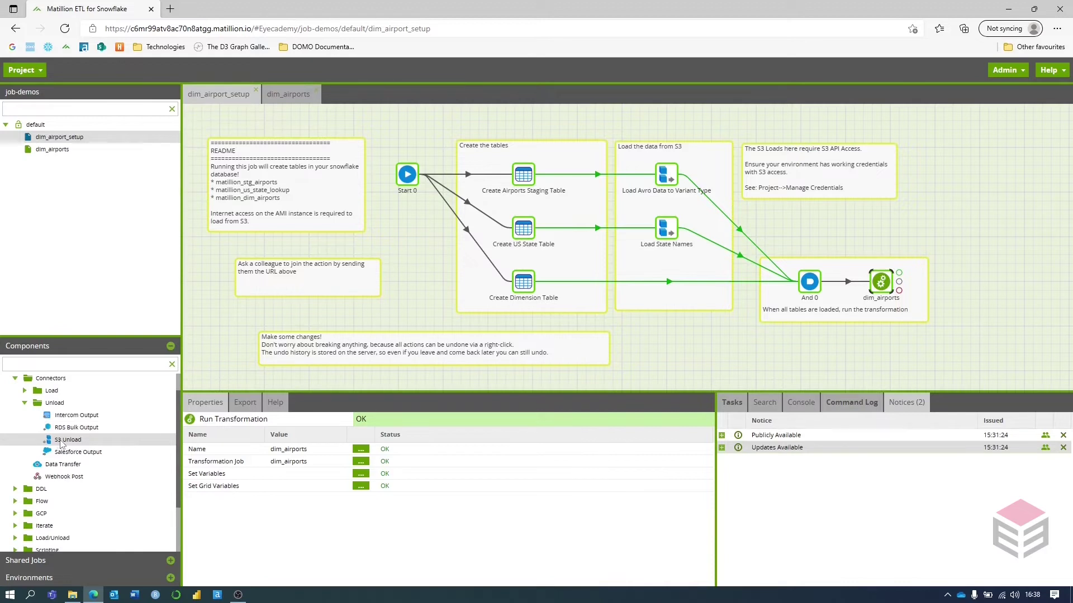
Examine the table-creation and script components in the DDL category, and collapse it
scroll(16, 442, down, 1)
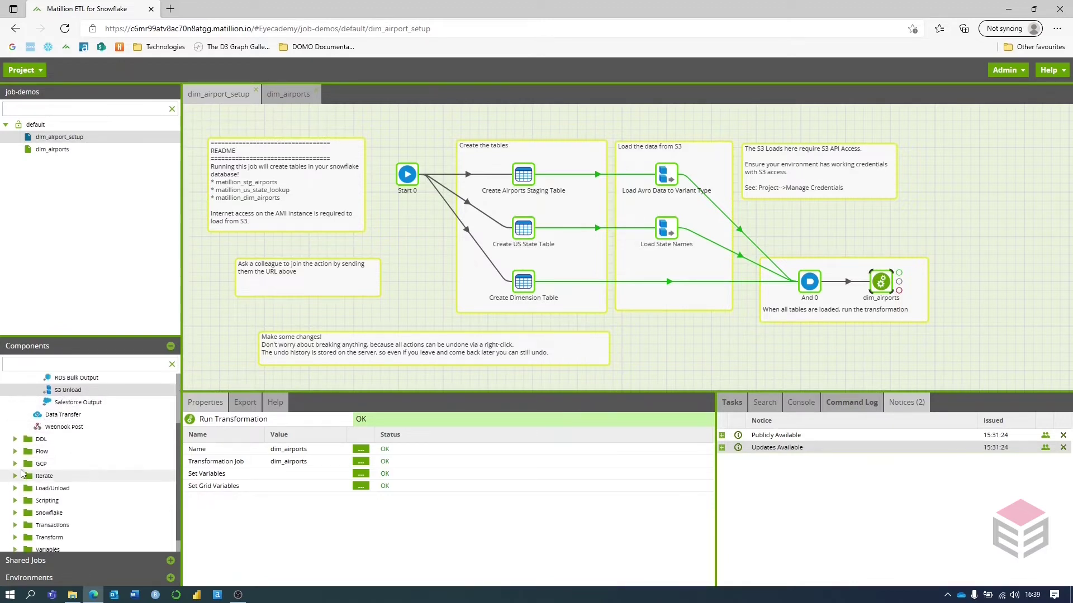
click(15, 437)
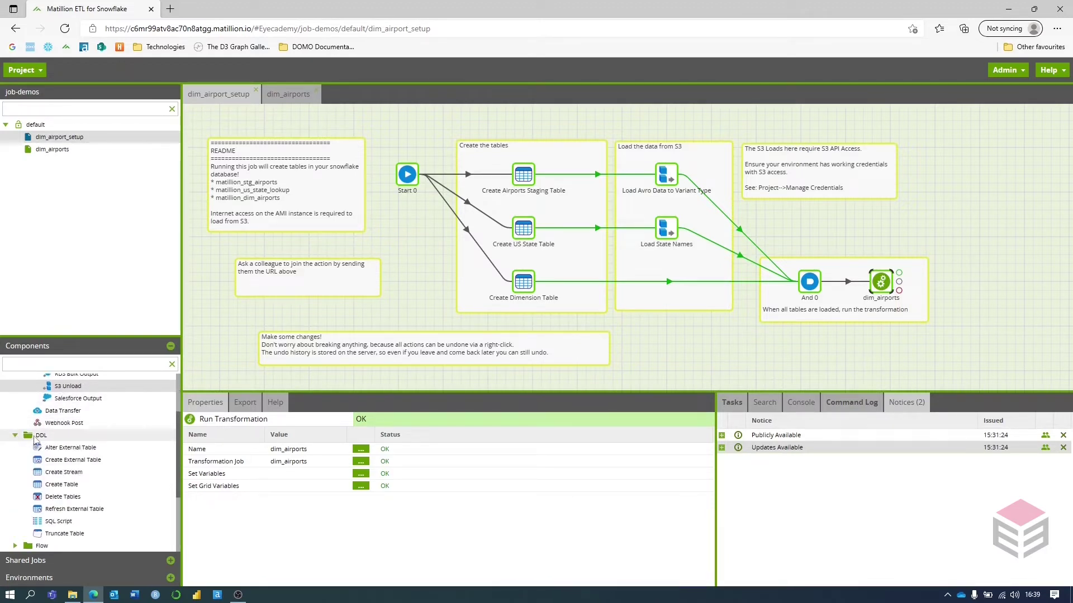
scroll(41, 446, down, 1)
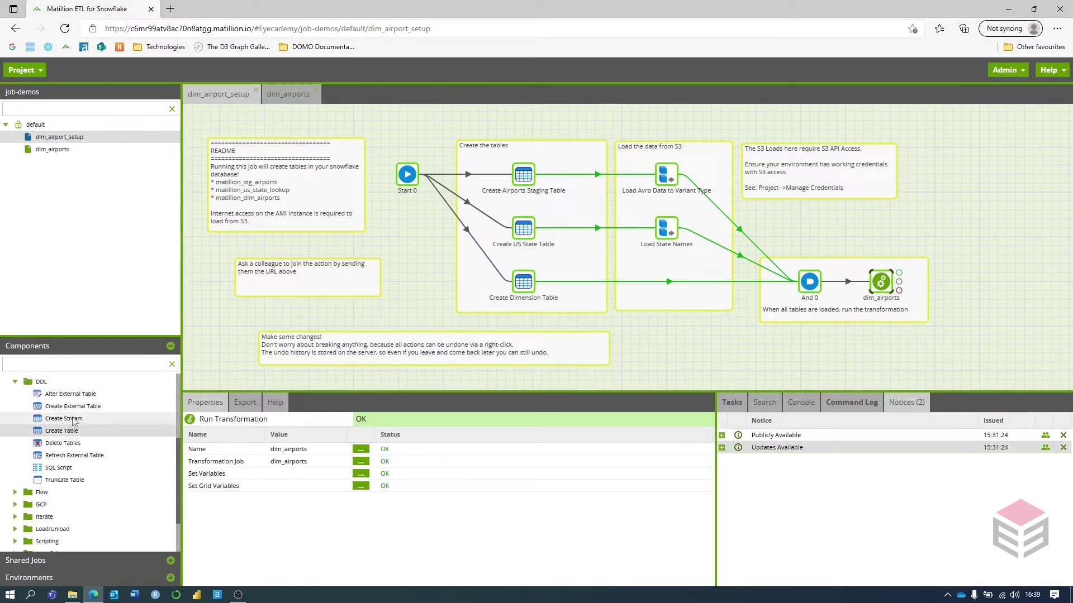
click(15, 382)
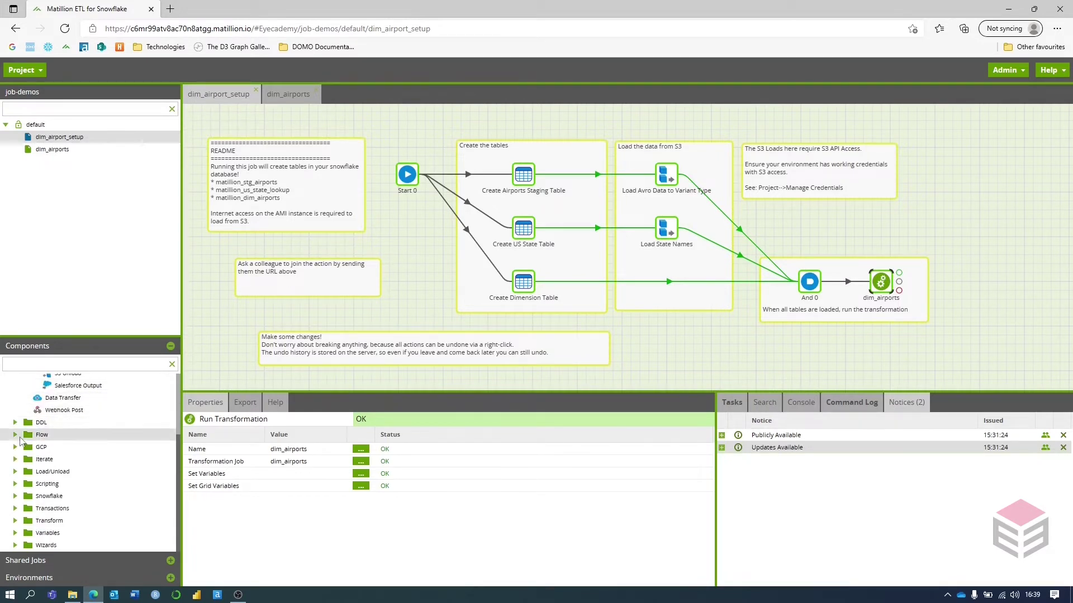
Examine the Flow components alongside the job's And 0 component, and collapse the Flow category
click(16, 435)
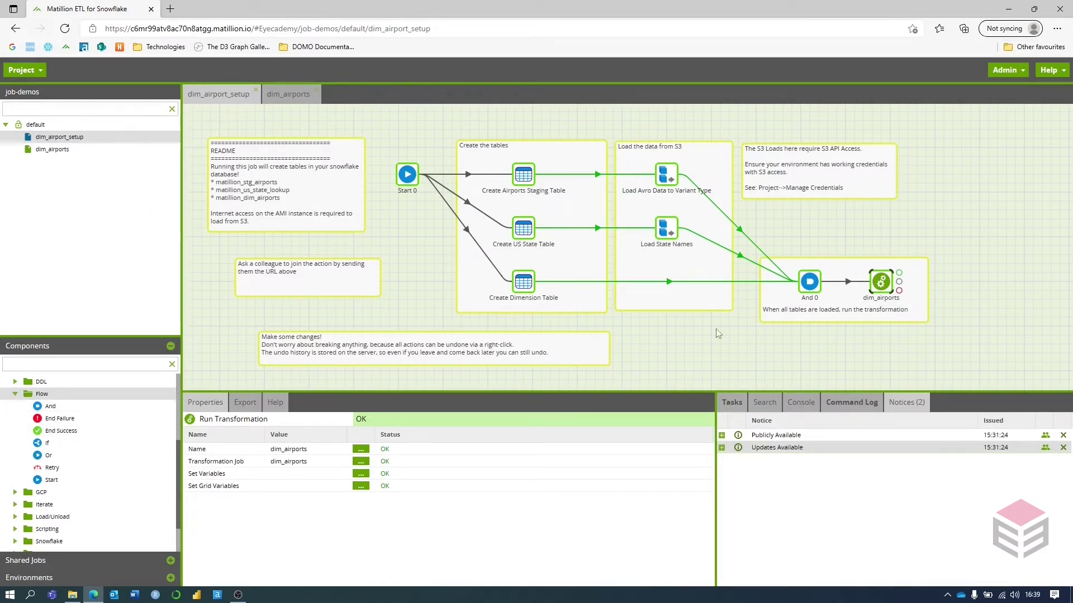
click(809, 288)
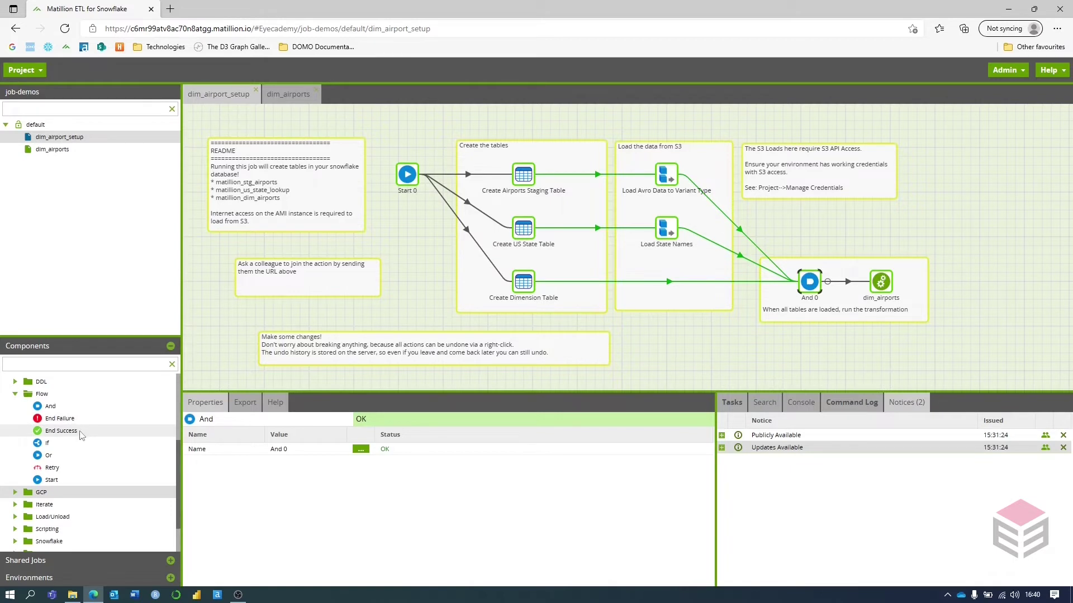
click(16, 394)
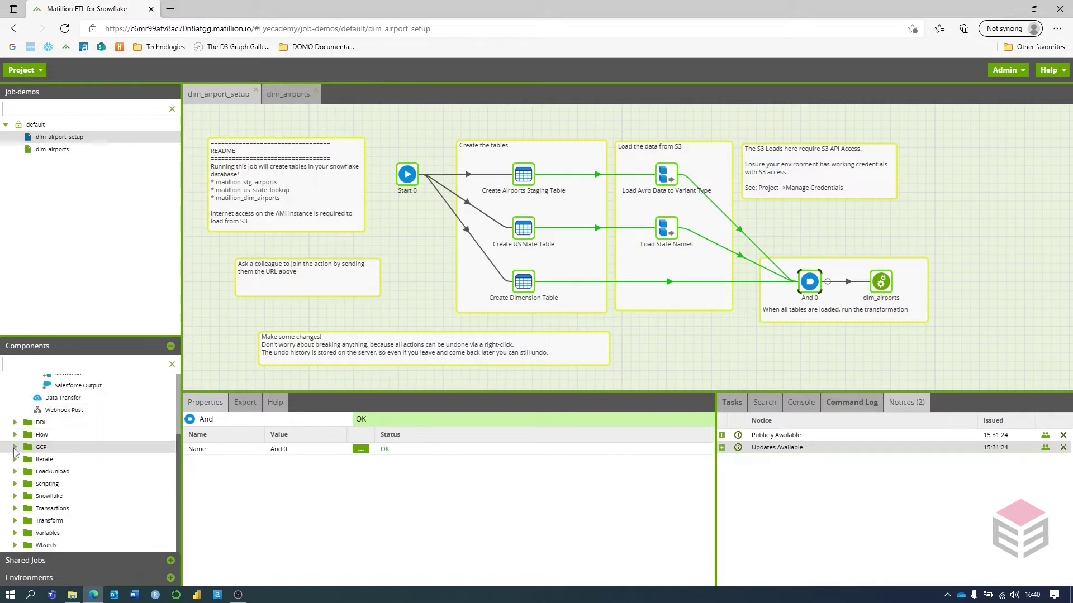
Examine the components in the GCP and Iterate categories, collapsing each one after viewing
click(15, 447)
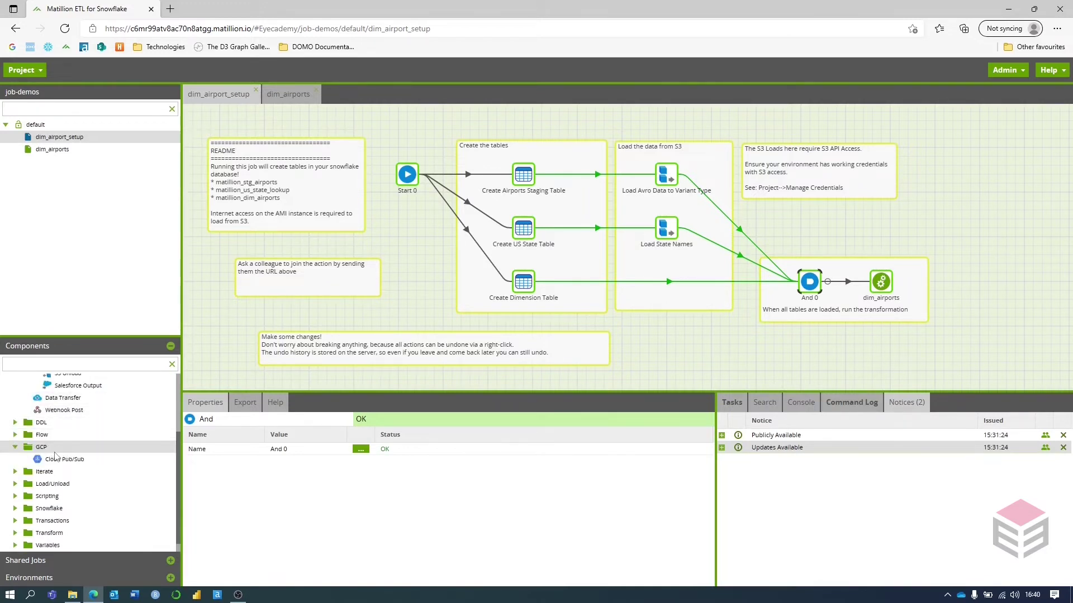
click(15, 448)
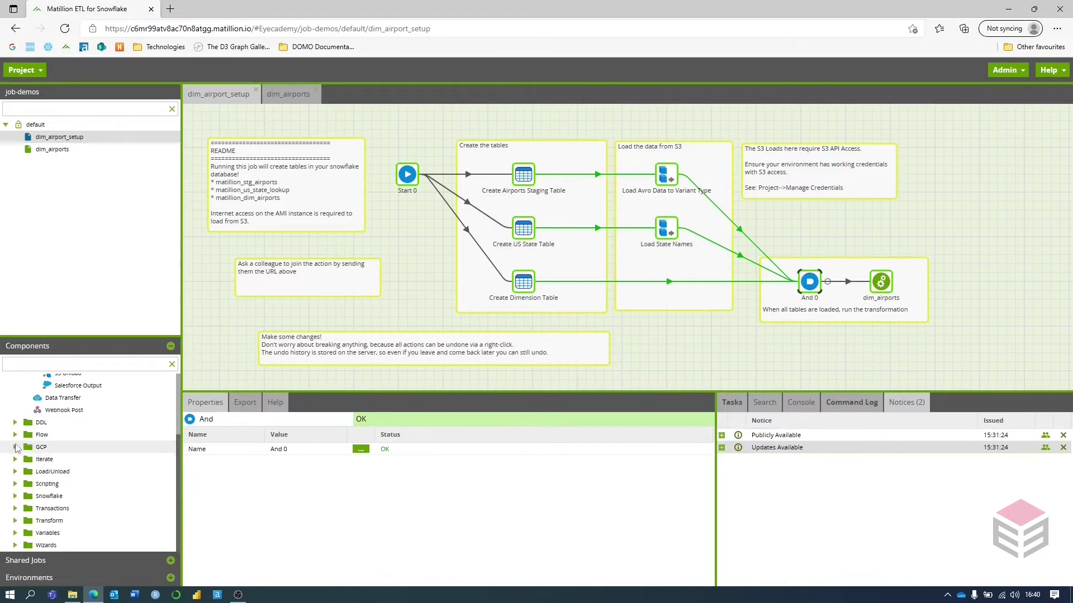
click(15, 460)
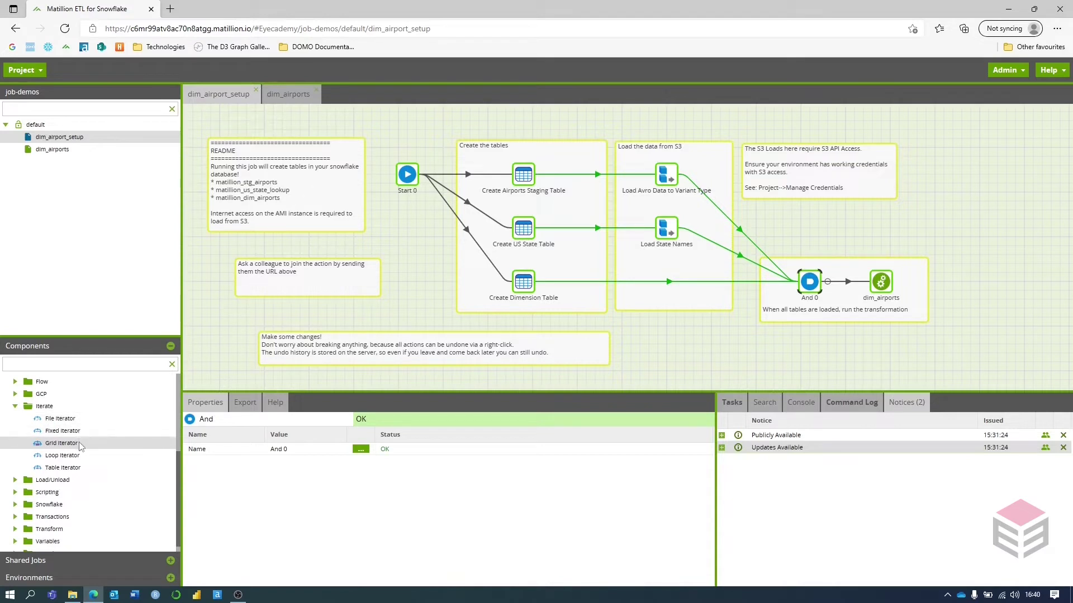
click(14, 407)
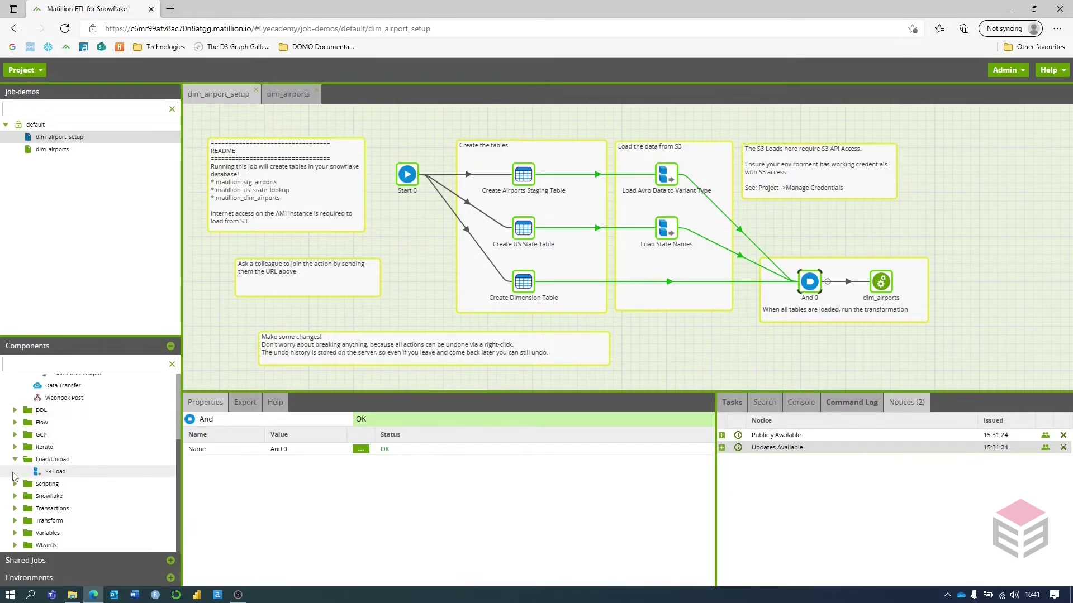
Collapse the Load/Unload category, and examine the Bash Script and Python Script components in the Scripting category before collapsing it
click(15, 471)
click(15, 459)
click(15, 471)
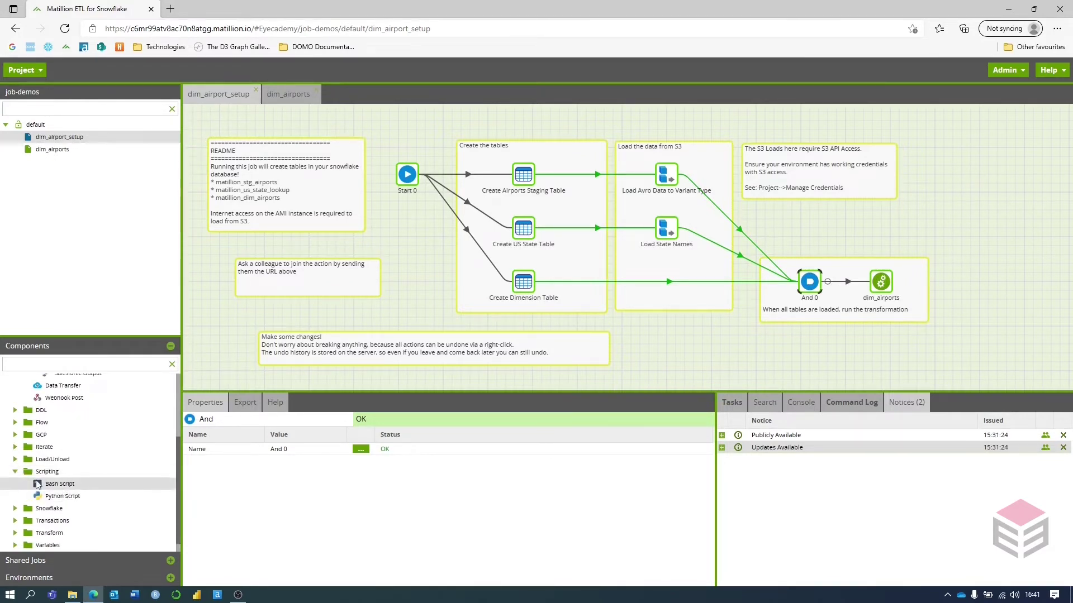
click(15, 472)
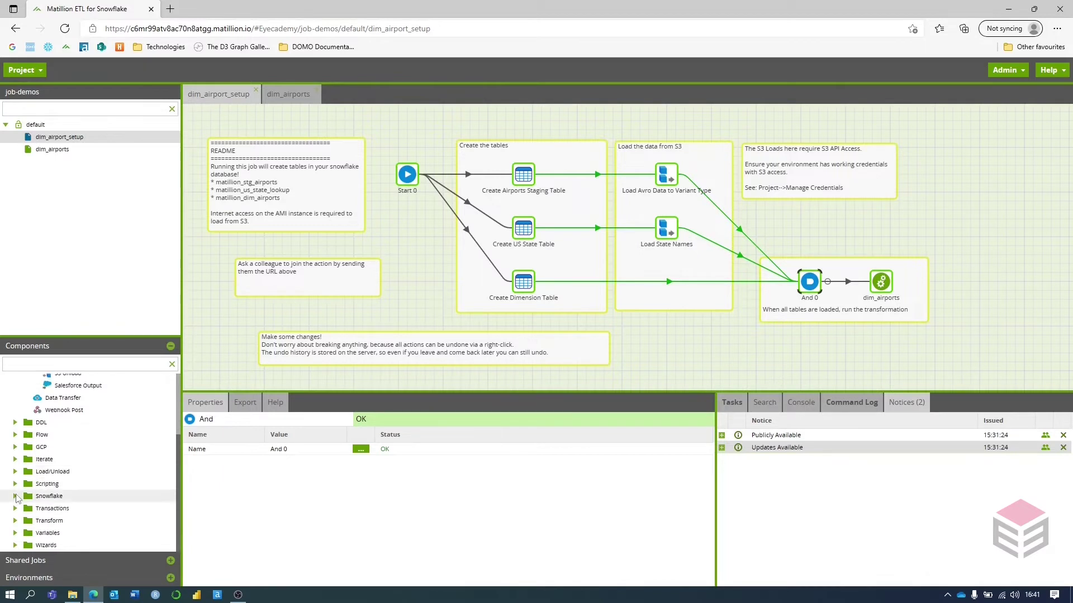
Examine the components in the Snowflake and Transactions categories, and collapse Transactions
click(16, 497)
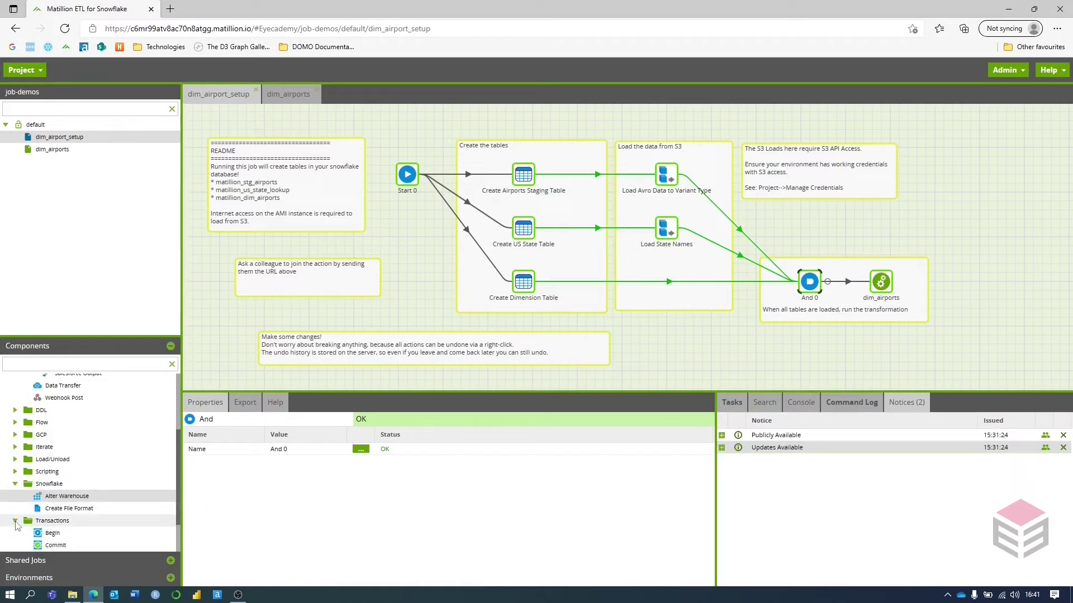
click(33, 525)
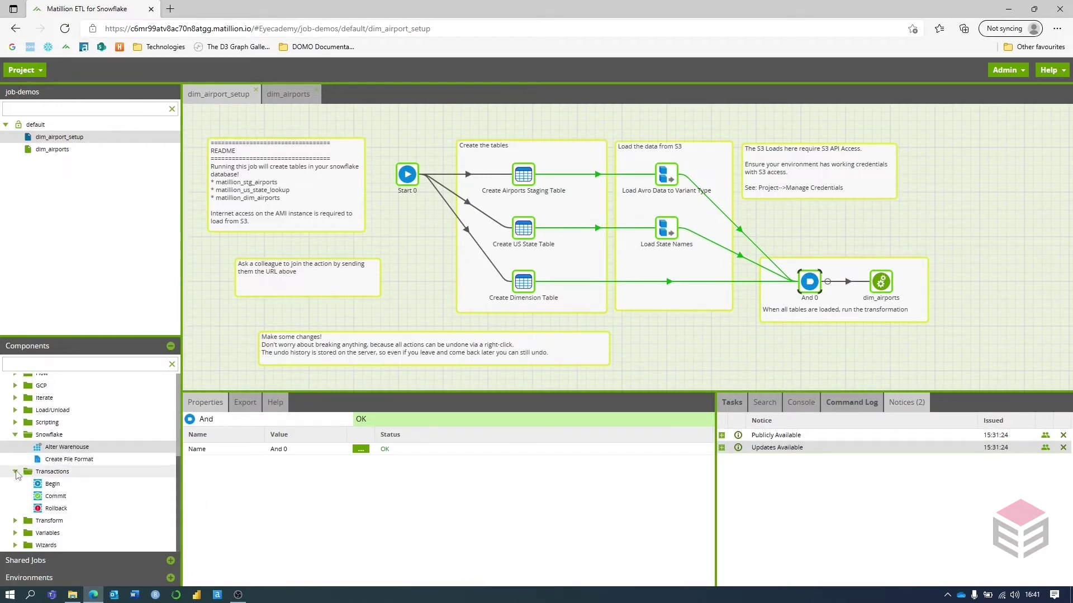
click(15, 472)
Examine the Run Orchestration and Run Transformation components in the Transform category, and view the dim_airports job before returning to dim_airport_setup
click(16, 521)
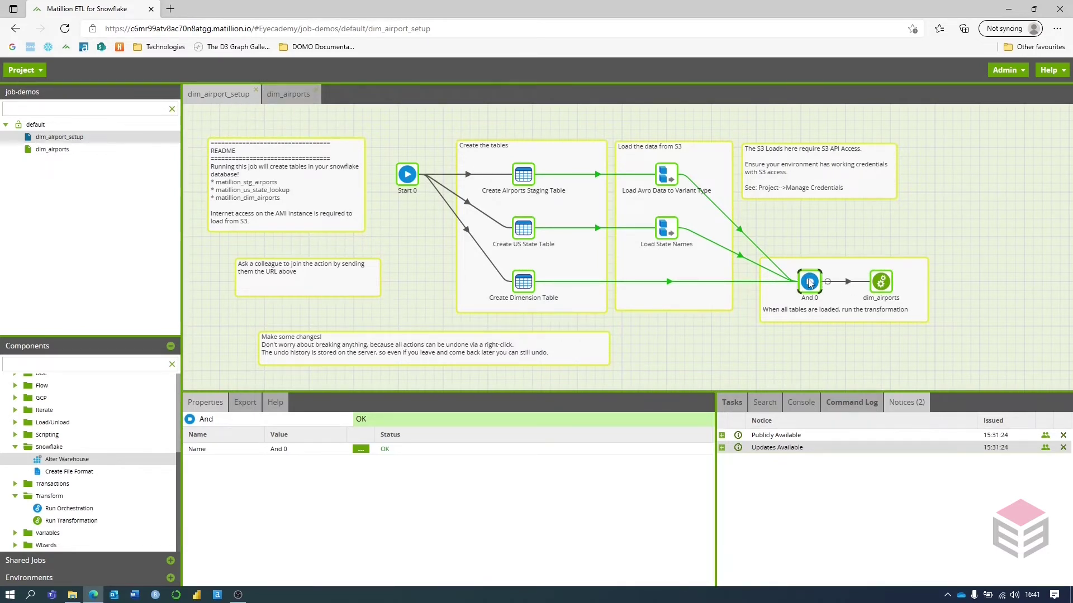
click(288, 95)
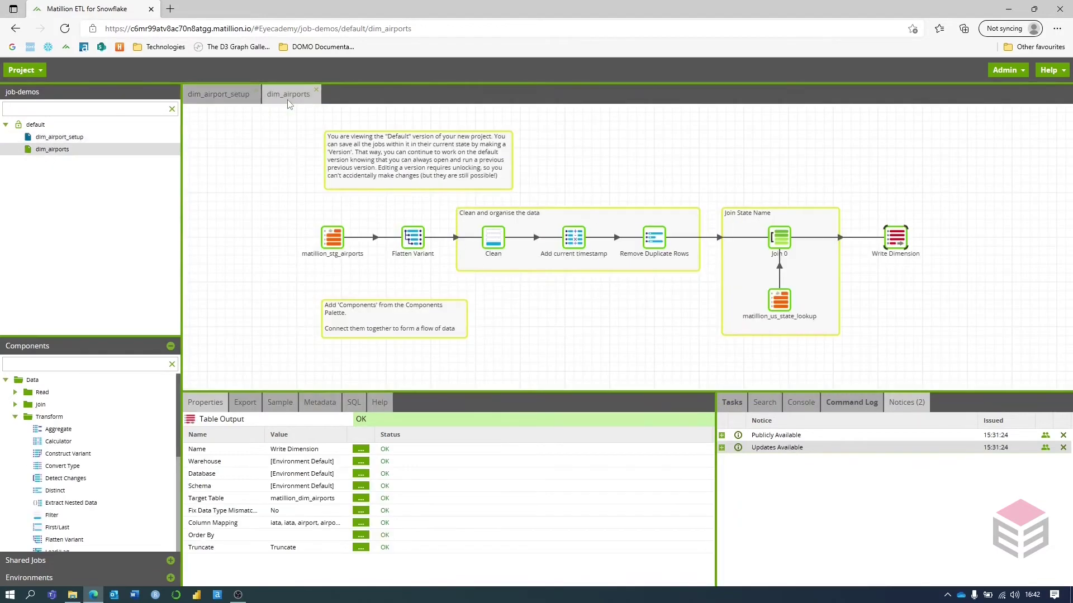
click(218, 95)
scroll(67, 459, down, 3)
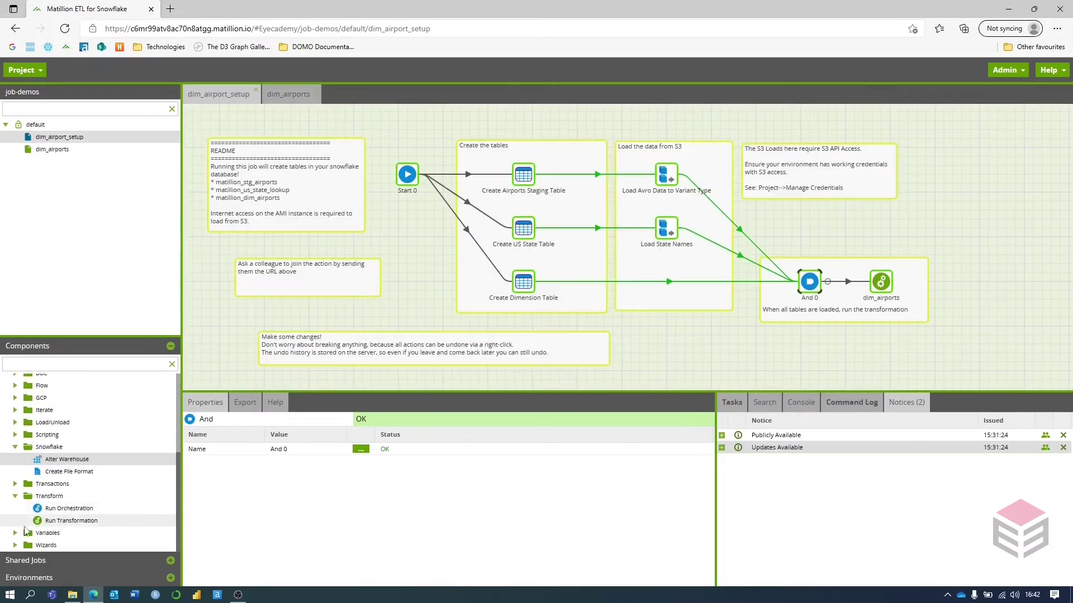
Examine the components in the Variables and Wizards categories, and collapse the categories that are still expanded below Connectors
click(15, 533)
scroll(17, 503, down, 3)
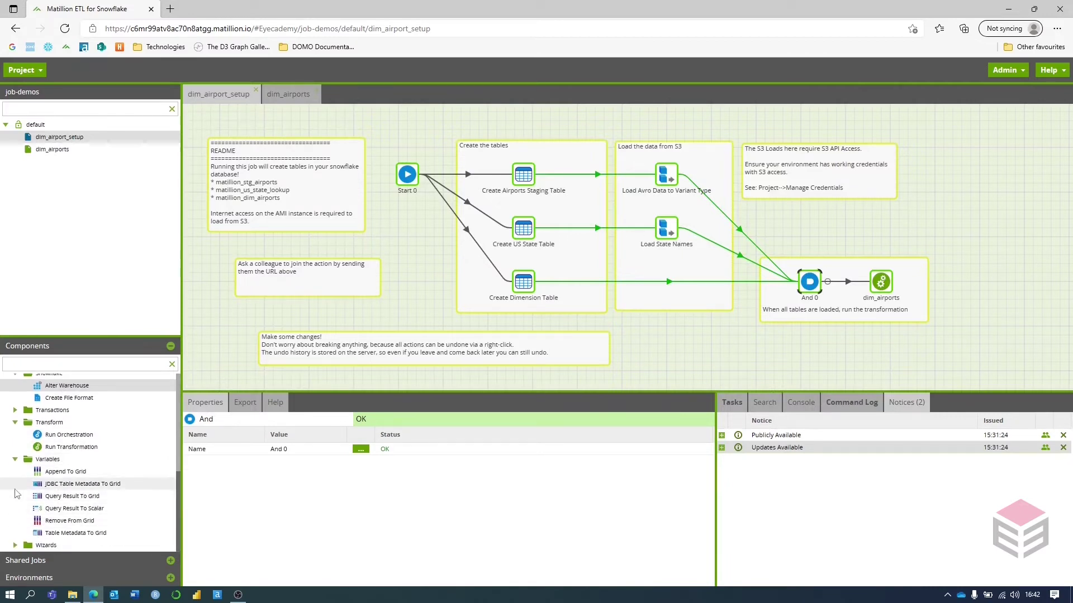
click(15, 459)
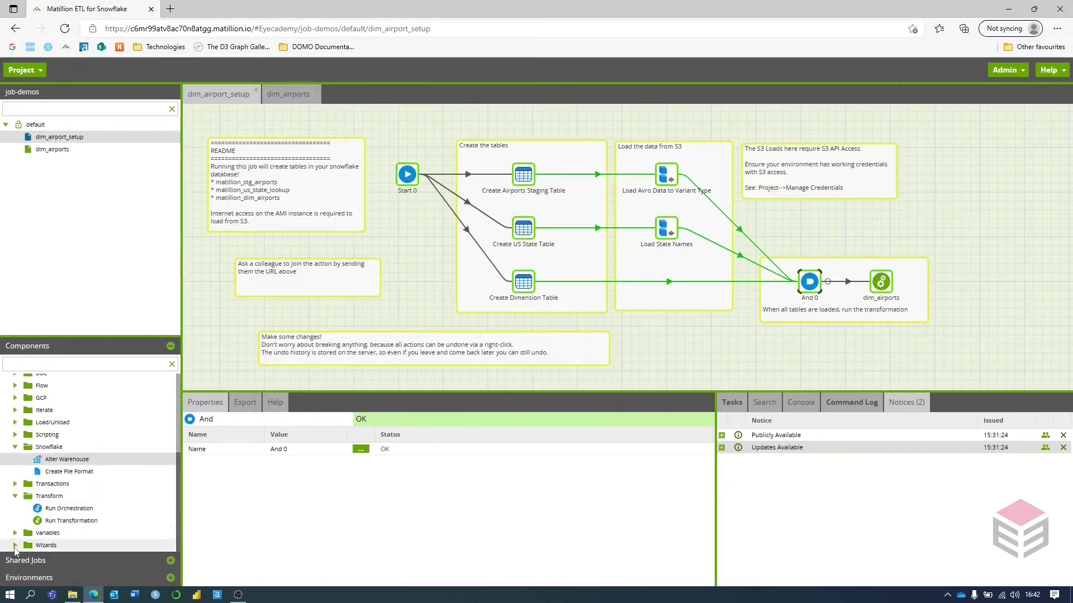
click(15, 545)
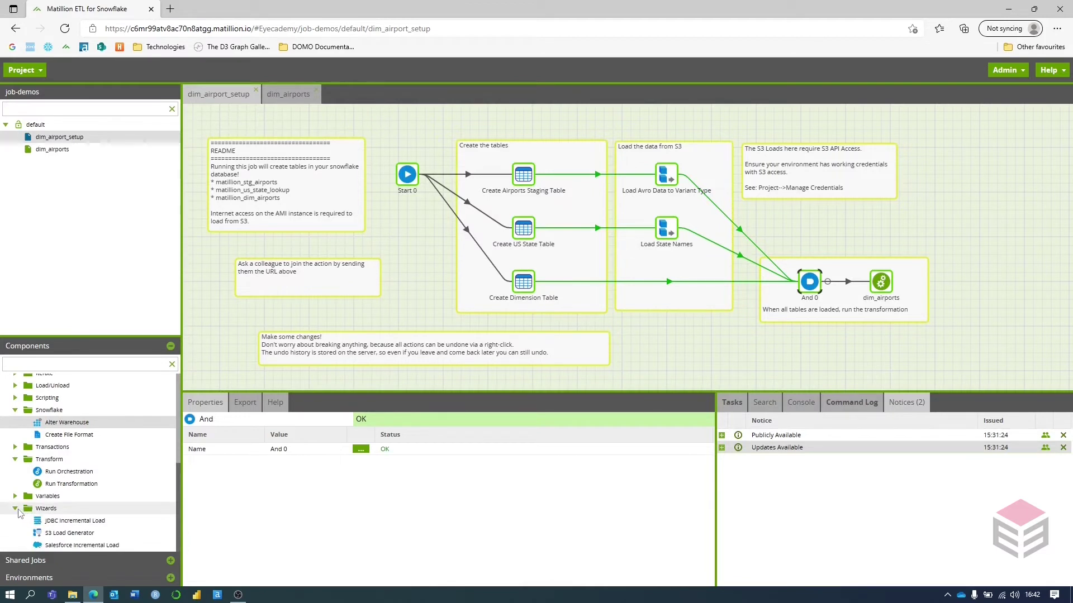
click(15, 509)
click(15, 496)
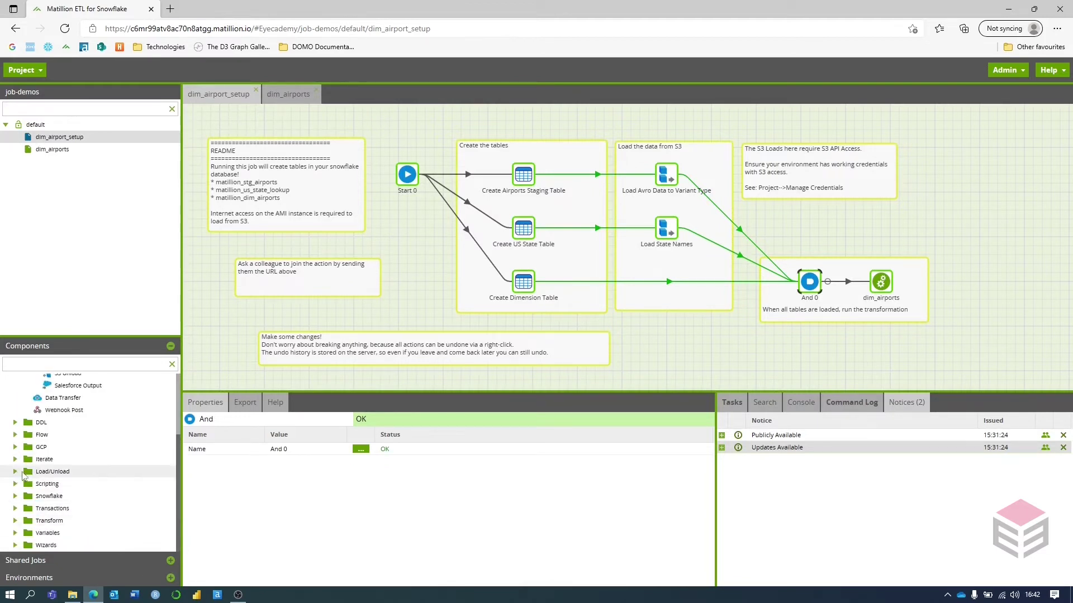
Collapse the Unload and Connectors categories, and show the Shared Jobs list instead of the component list
scroll(22, 447, up, 3)
click(25, 429)
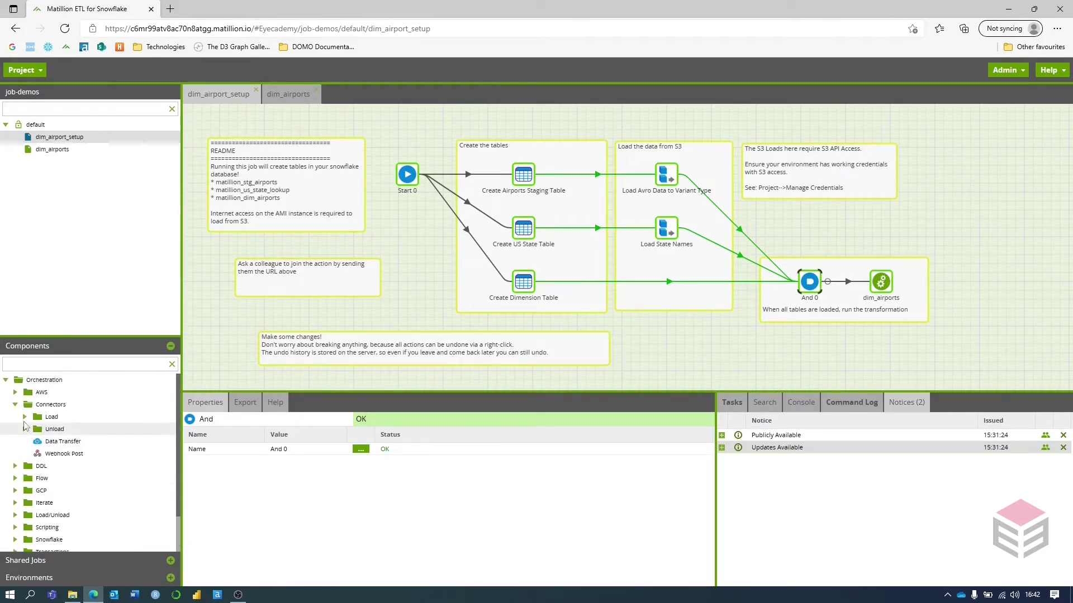
click(15, 404)
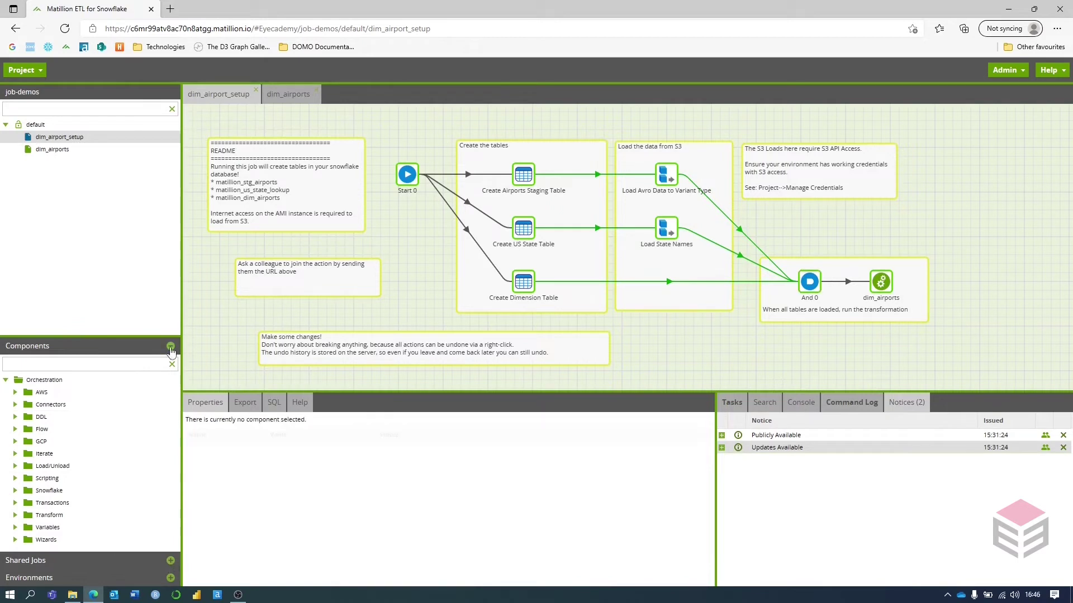
click(170, 347)
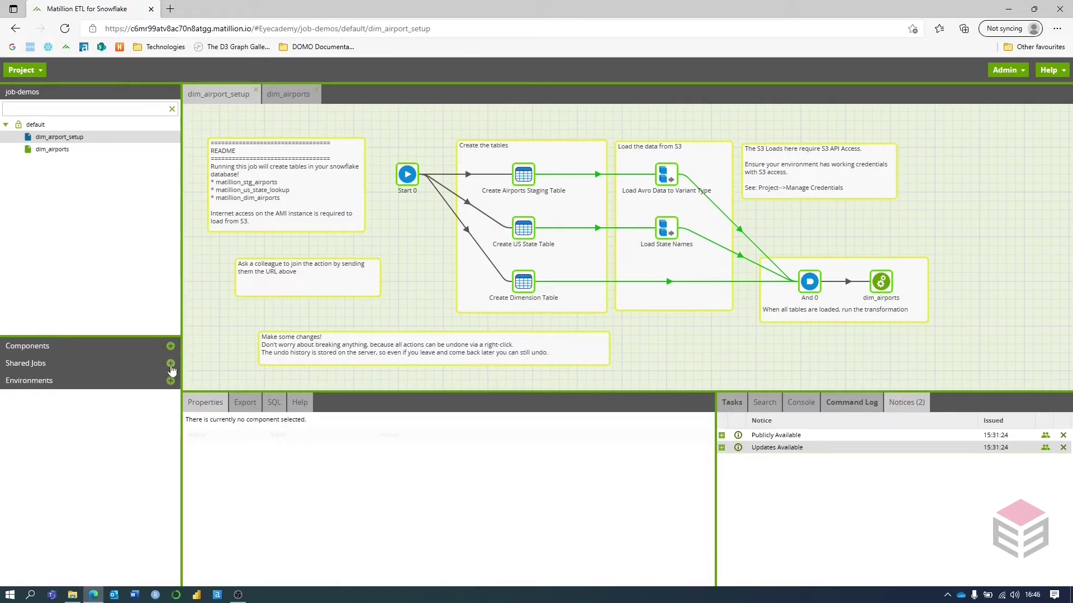
click(170, 363)
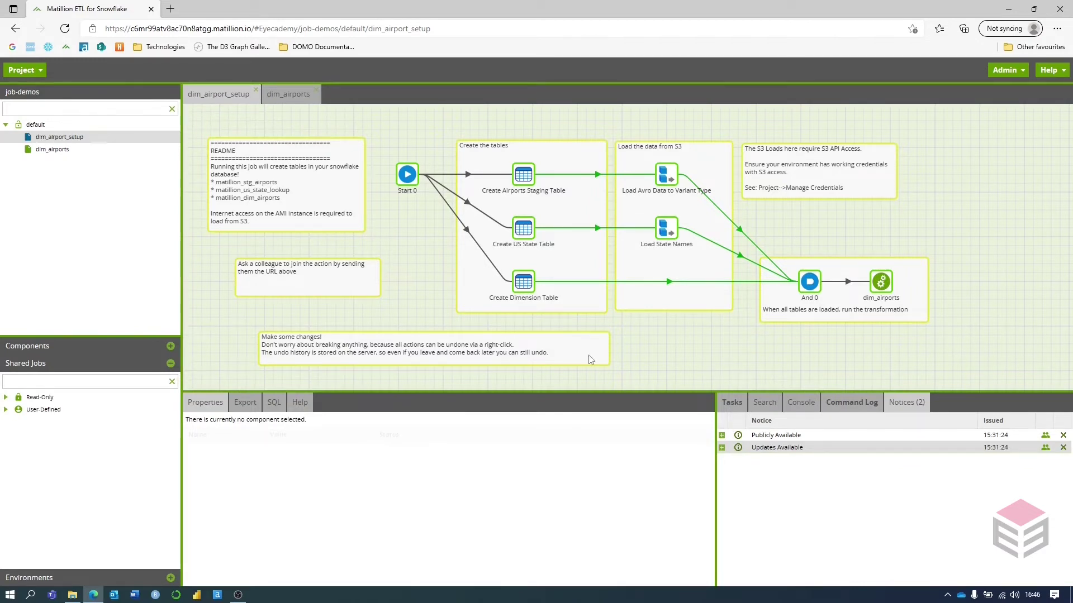
Compare the properties of the Create Airports Staging Table and Load Avro Data to Variant Type components
click(531, 177)
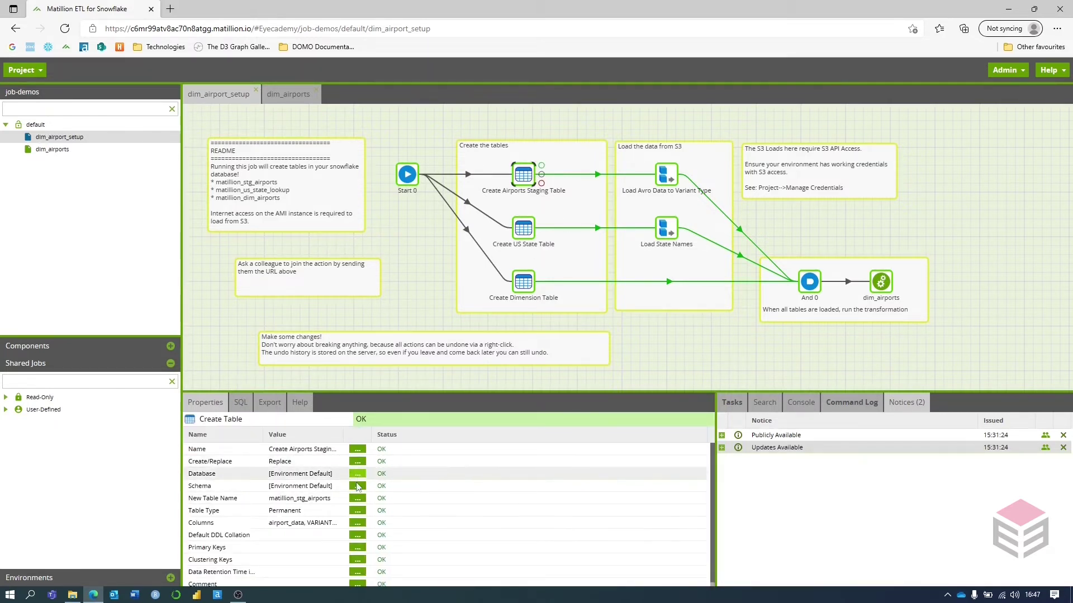
click(664, 178)
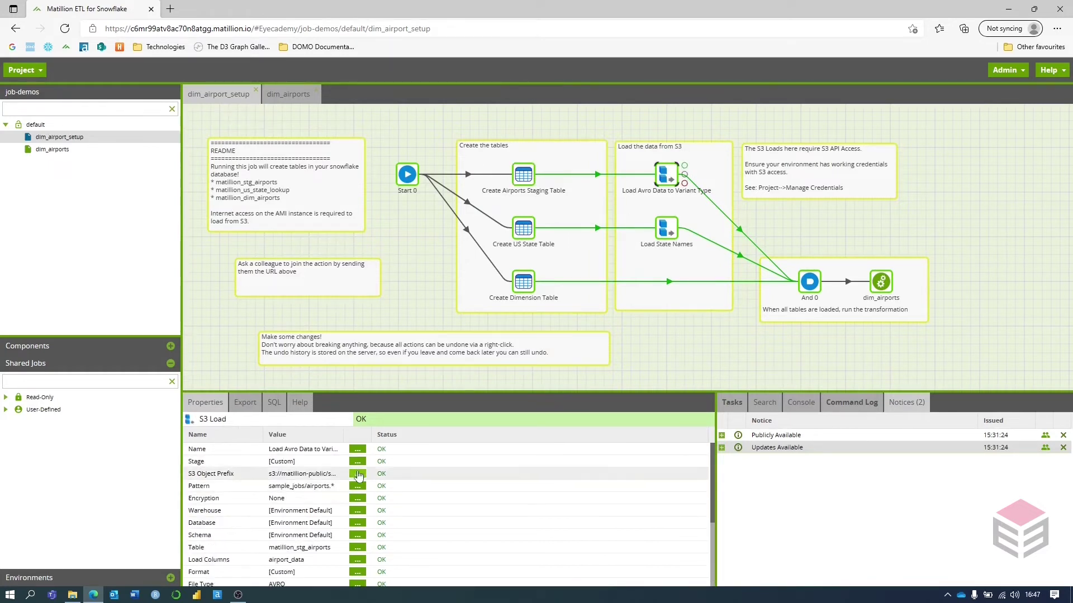
scroll(353, 467, down, 2)
scroll(353, 467, up, 1)
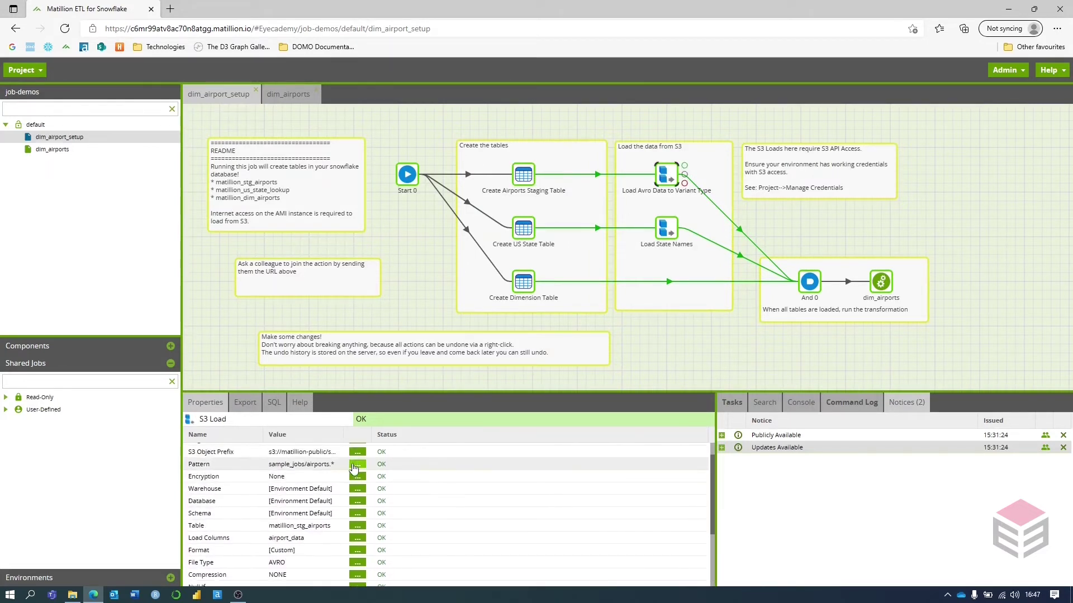
click(522, 176)
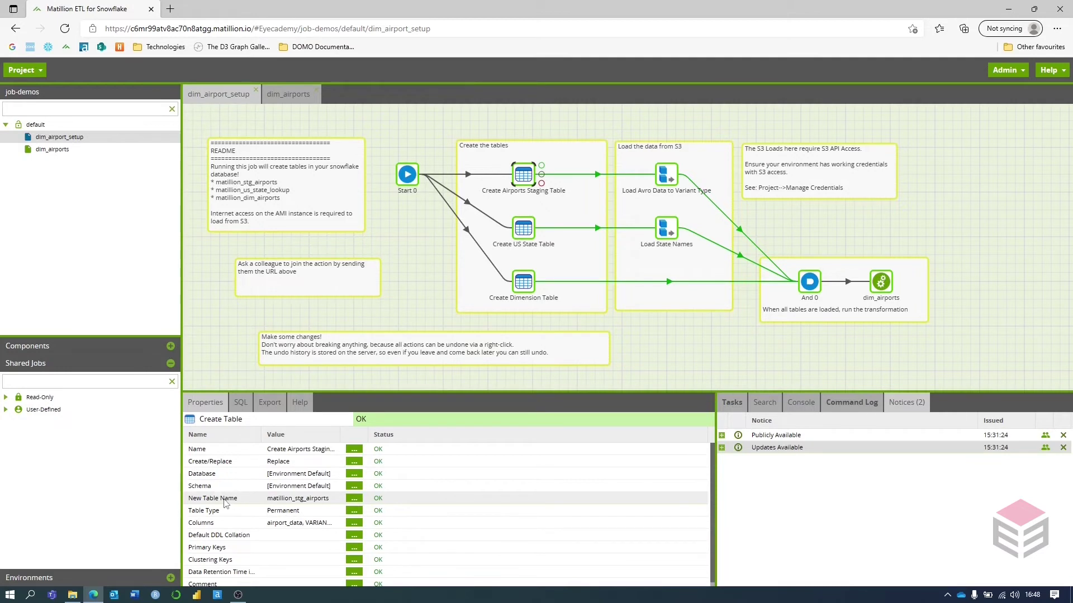
click(665, 176)
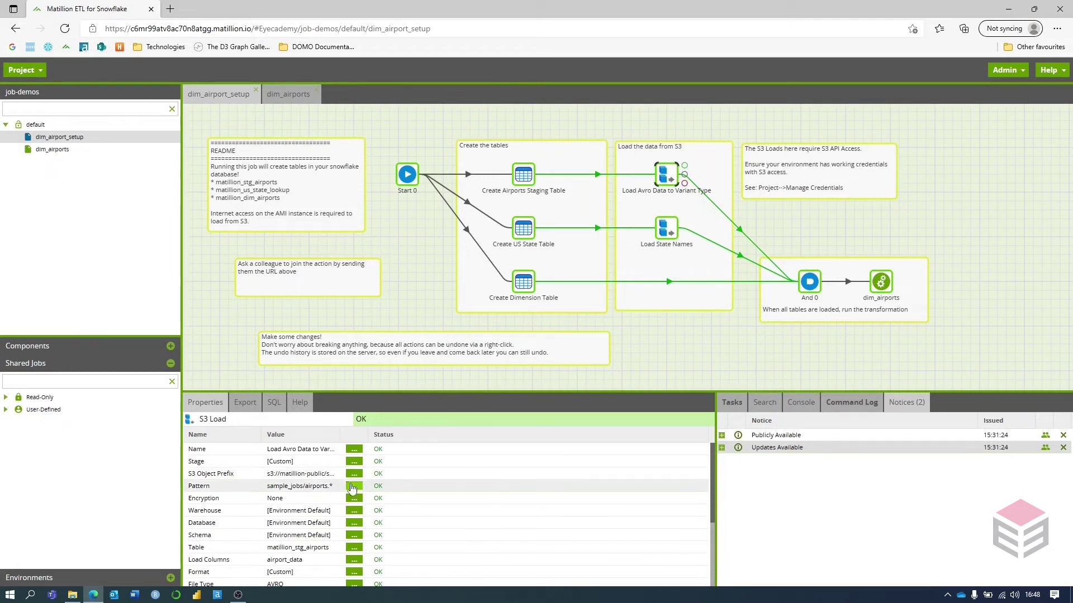
Briefly show the component list, return to Shared Jobs, and revisit the properties of Create Airports Staging Table and Load Avro Data to Variant Type
click(171, 347)
click(171, 347)
click(170, 363)
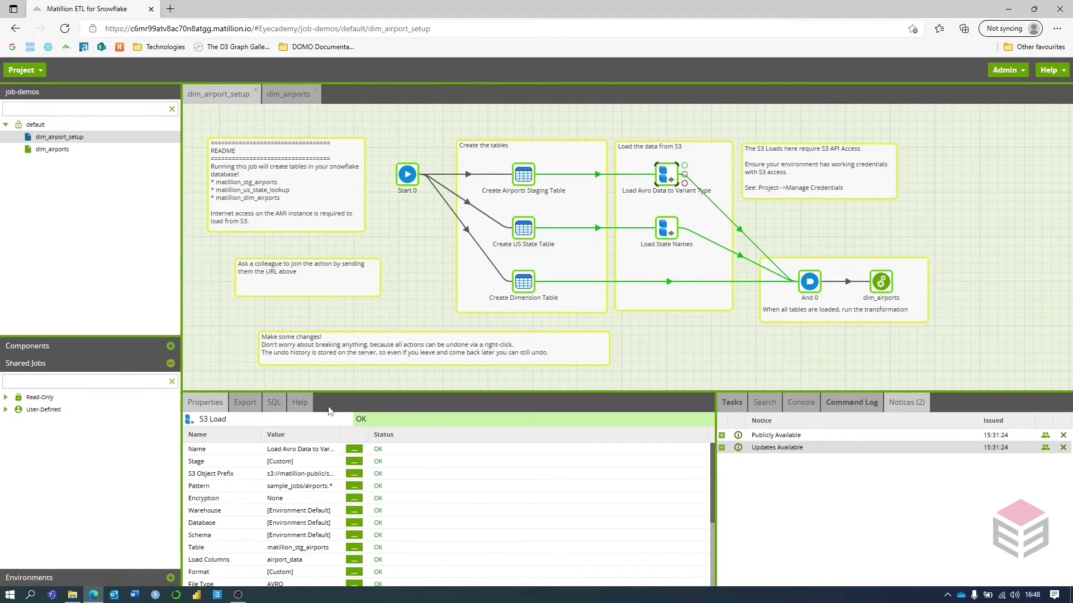
click(524, 175)
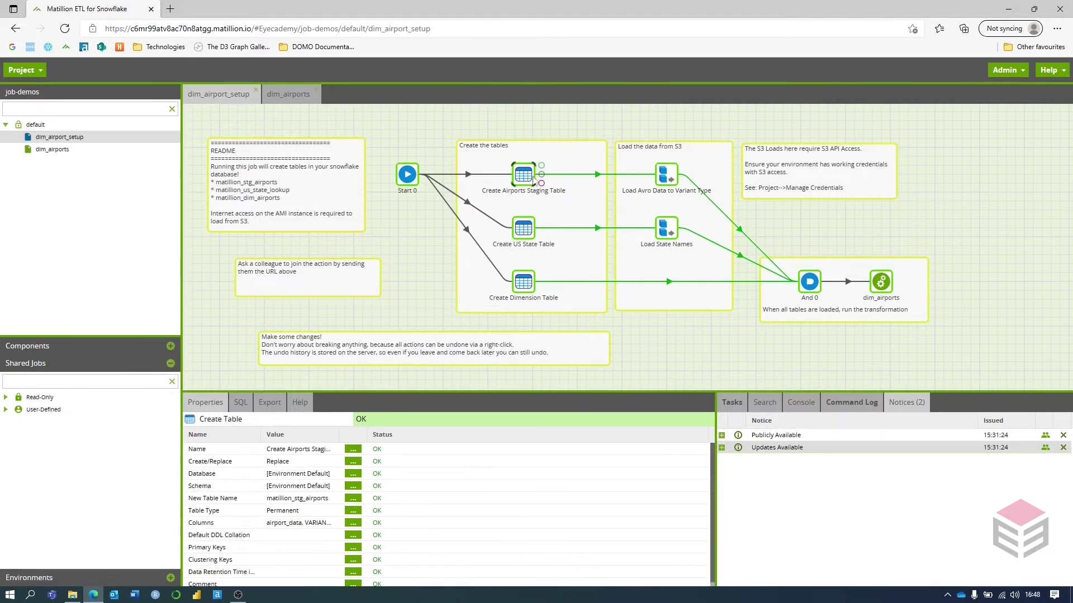
click(666, 175)
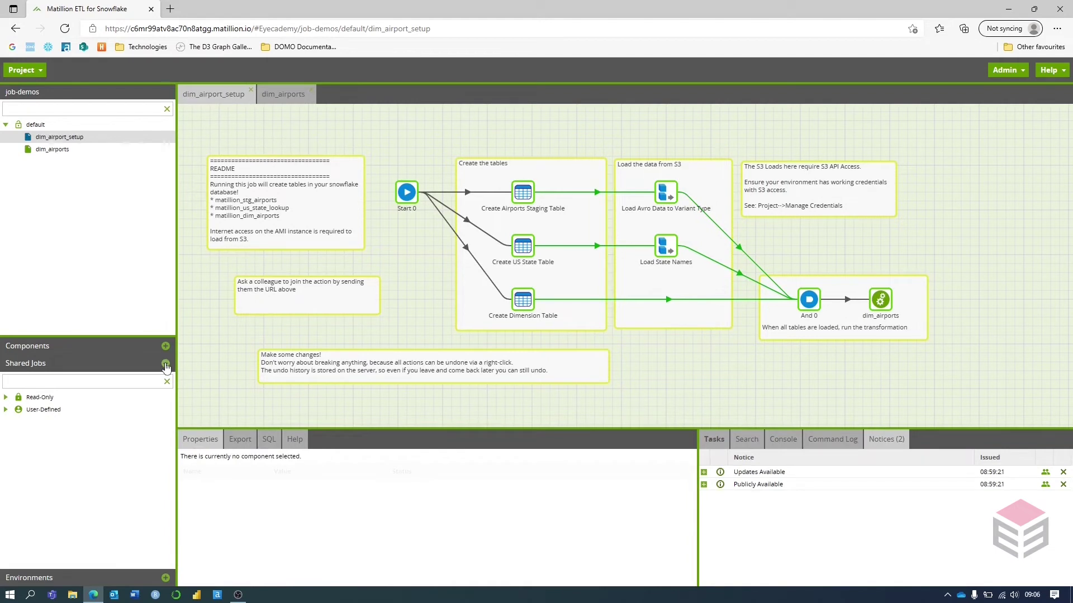
Hide the shared jobs, show the environments, and examine the schemas under job-demos_env before collapsing it
click(165, 363)
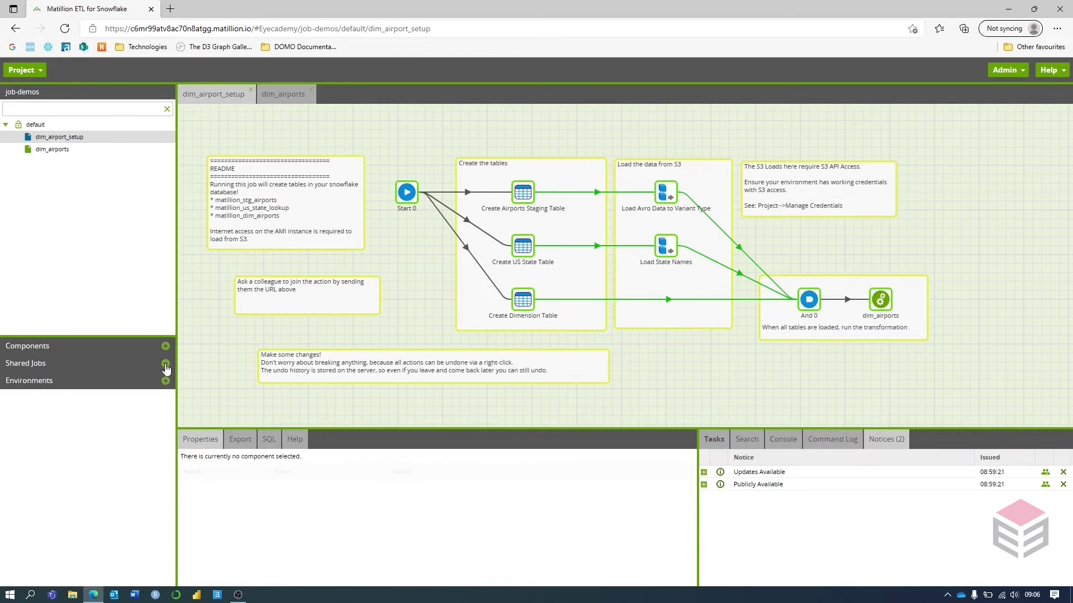
click(166, 381)
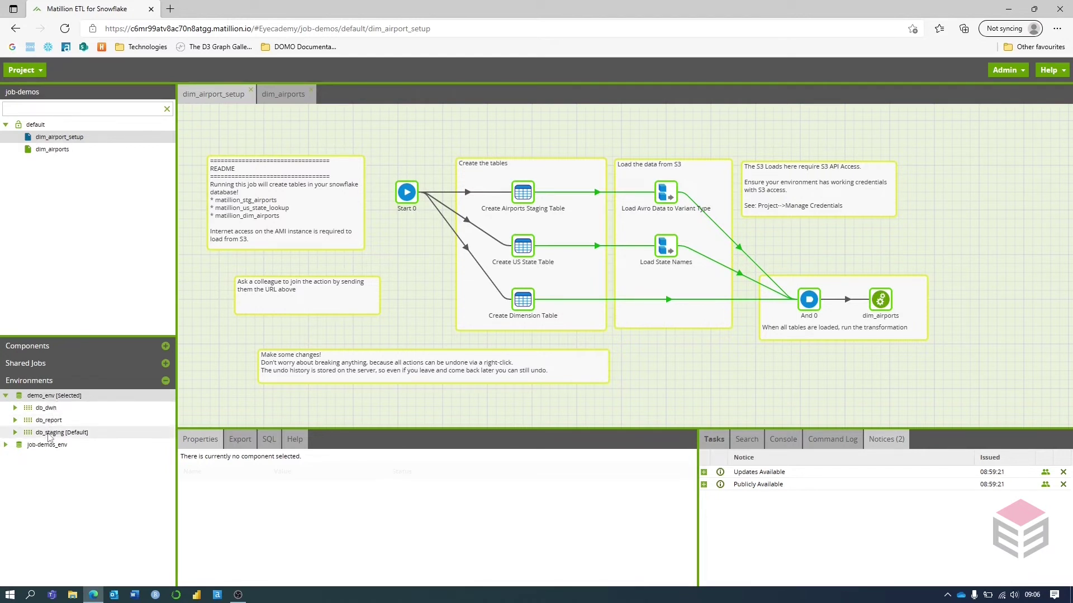
click(6, 445)
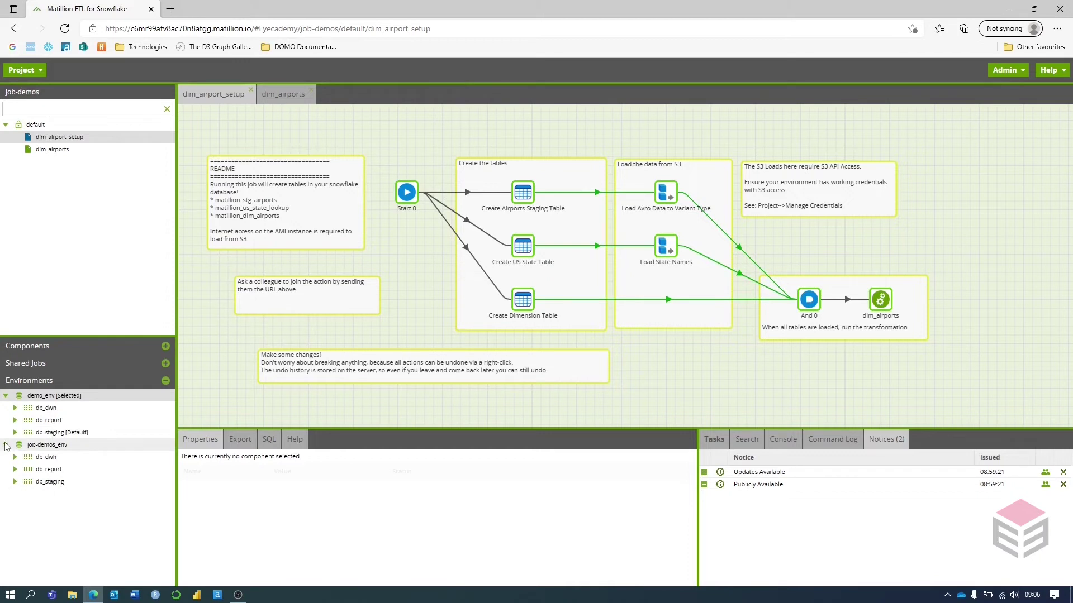
click(6, 445)
Open demo_env for editing, review its AWS connection, Snowflake connection and Snowflake defaults, and finish the wizard
right_click(48, 395)
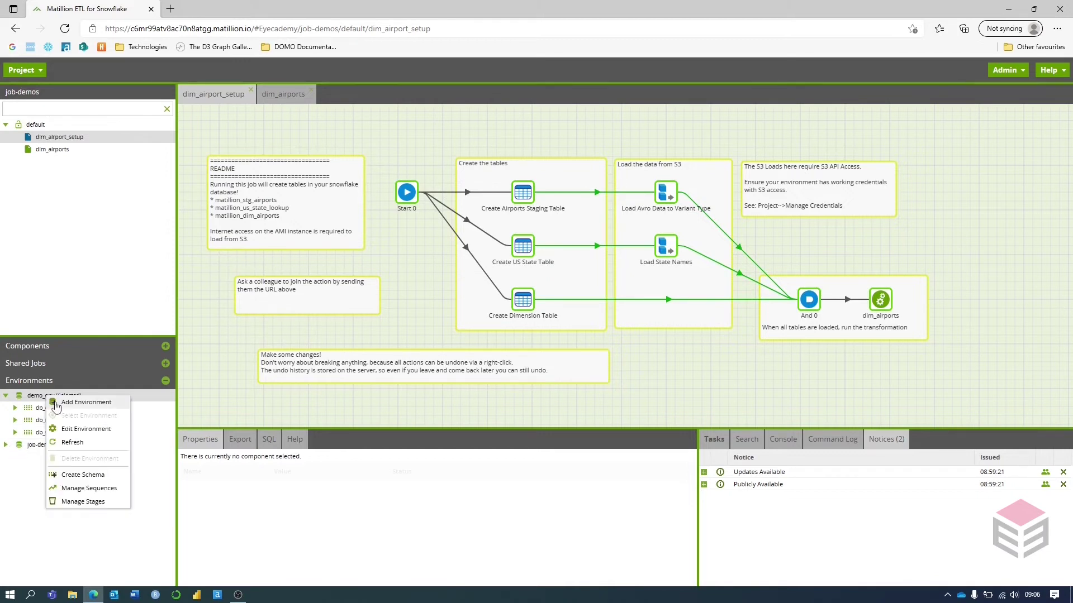
click(85, 429)
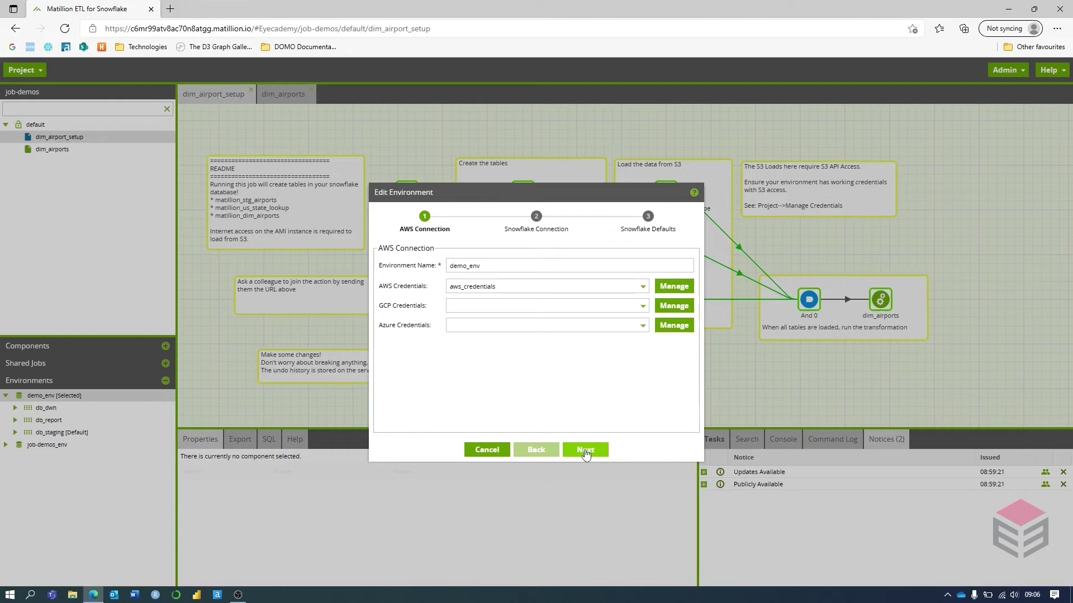
click(585, 451)
click(585, 452)
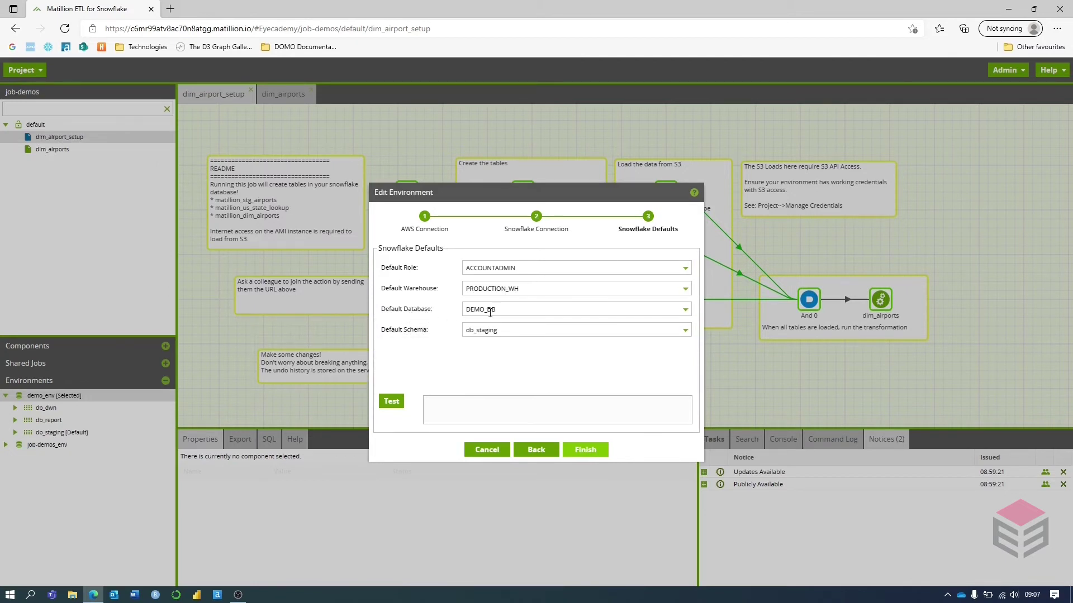
mouse_move(410, 338)
click(585, 451)
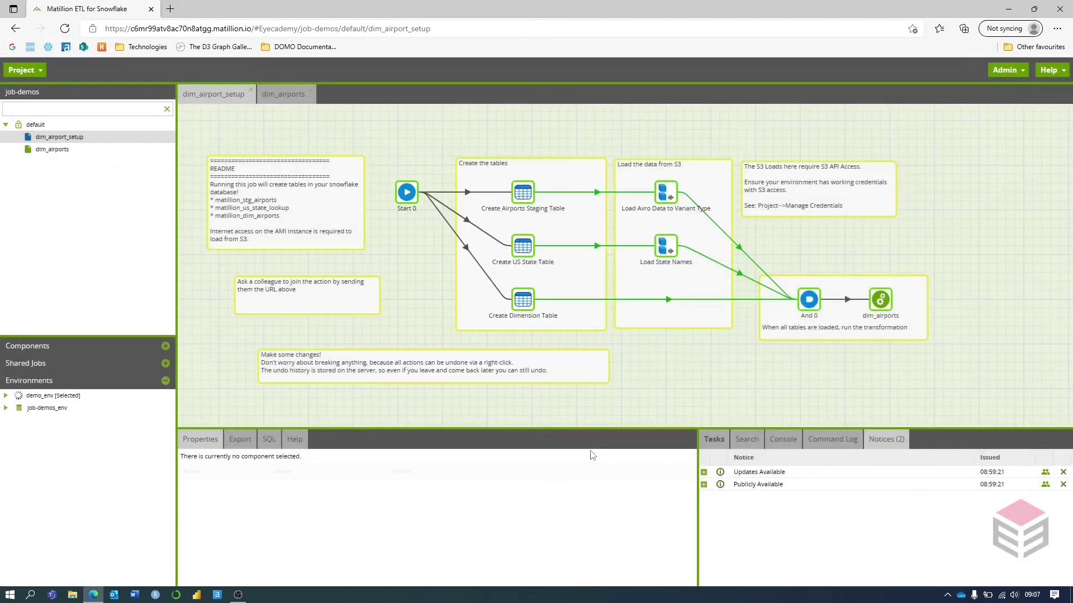
Expand demo_env and its db_dwn, db_report and db_staging schemas to view their contents, and hide the environments list
click(62, 411)
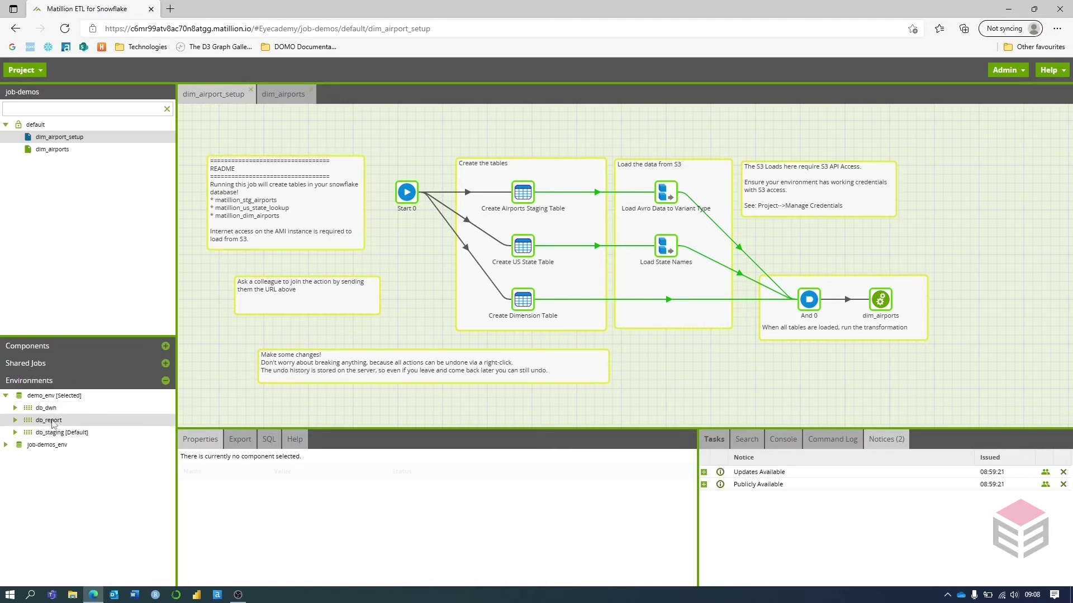
click(15, 433)
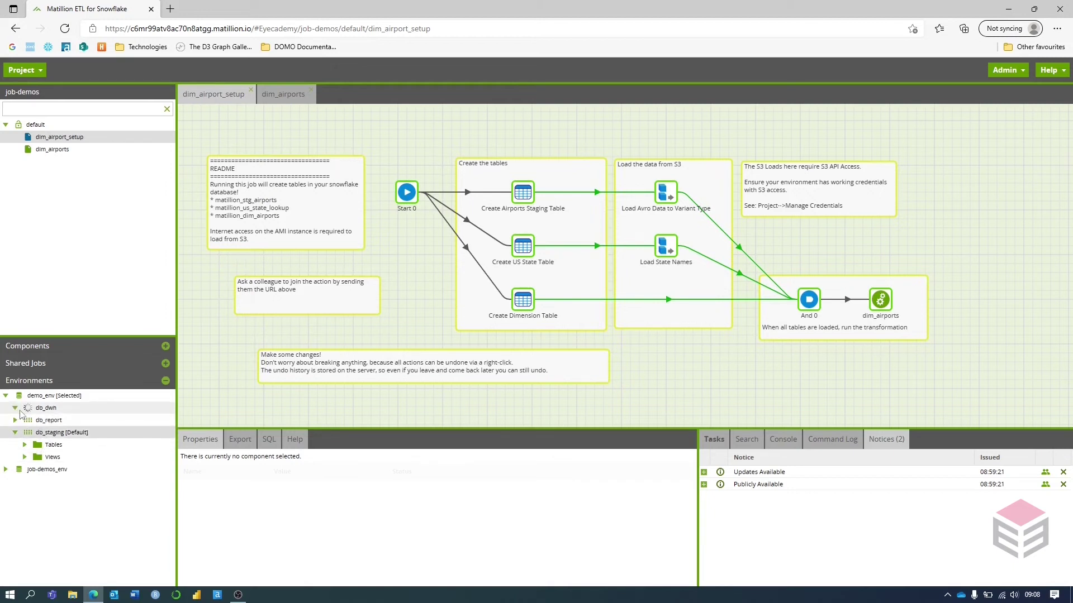
click(47, 409)
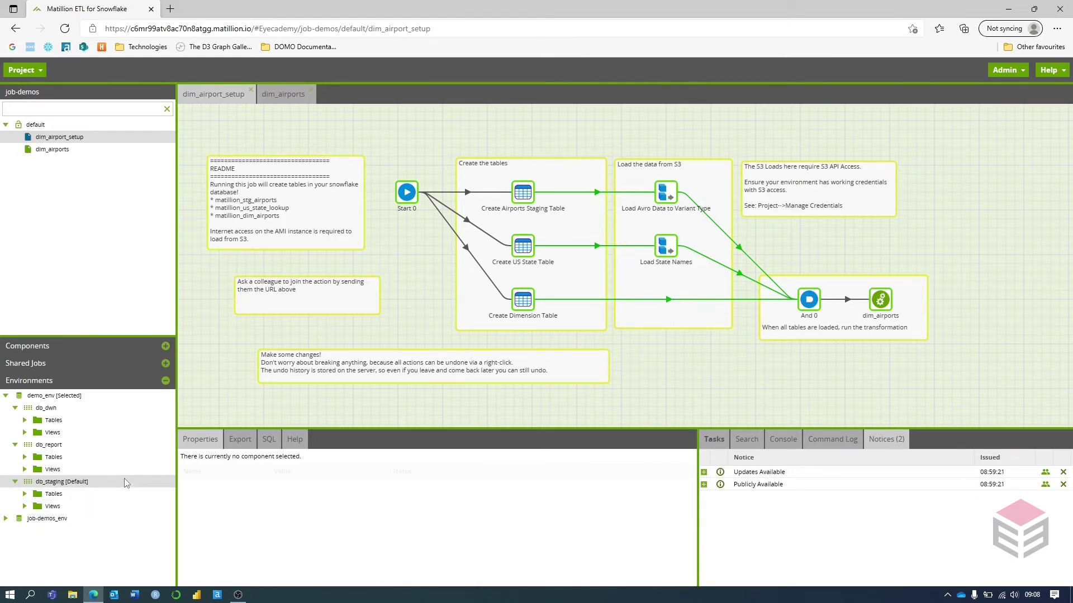
click(165, 380)
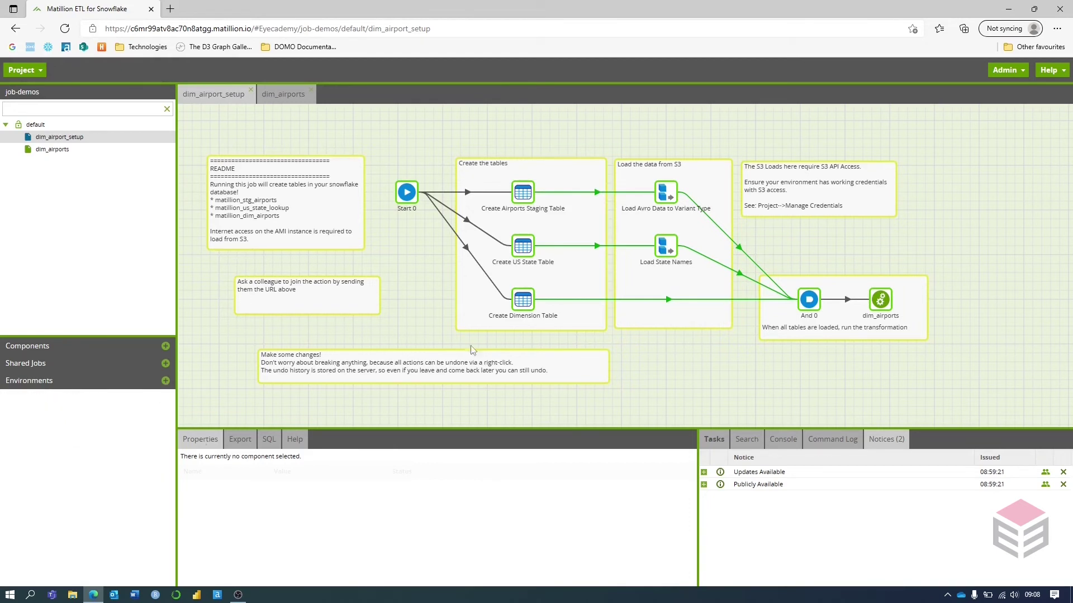
Review the properties of the Load Avro Data to Variant Type component through to its file format and error-handling settings
click(666, 192)
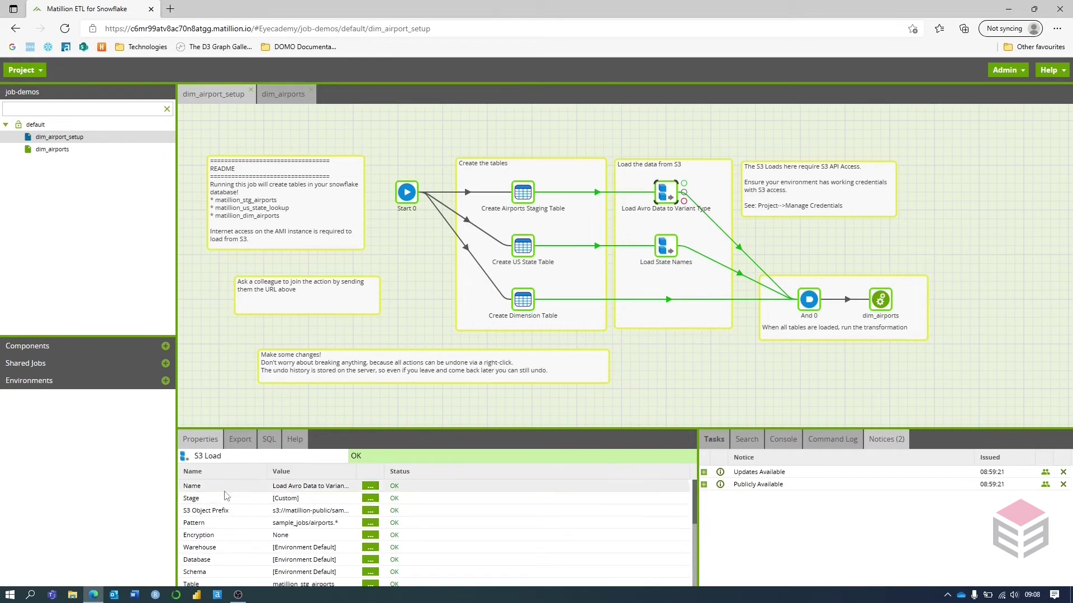
scroll(229, 503, down, 2)
scroll(234, 515, down, 2)
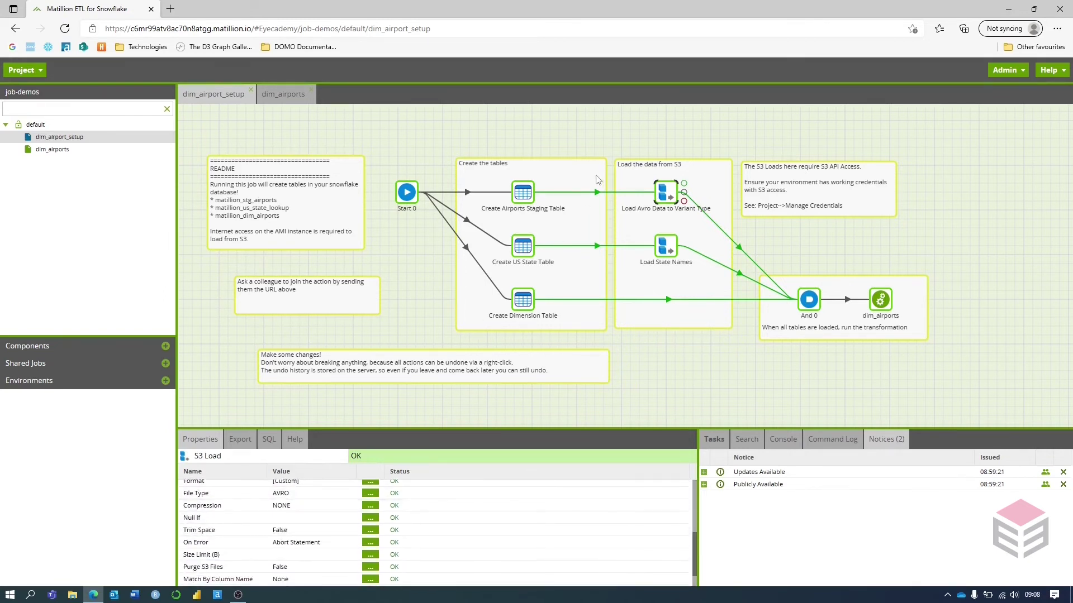
click(520, 194)
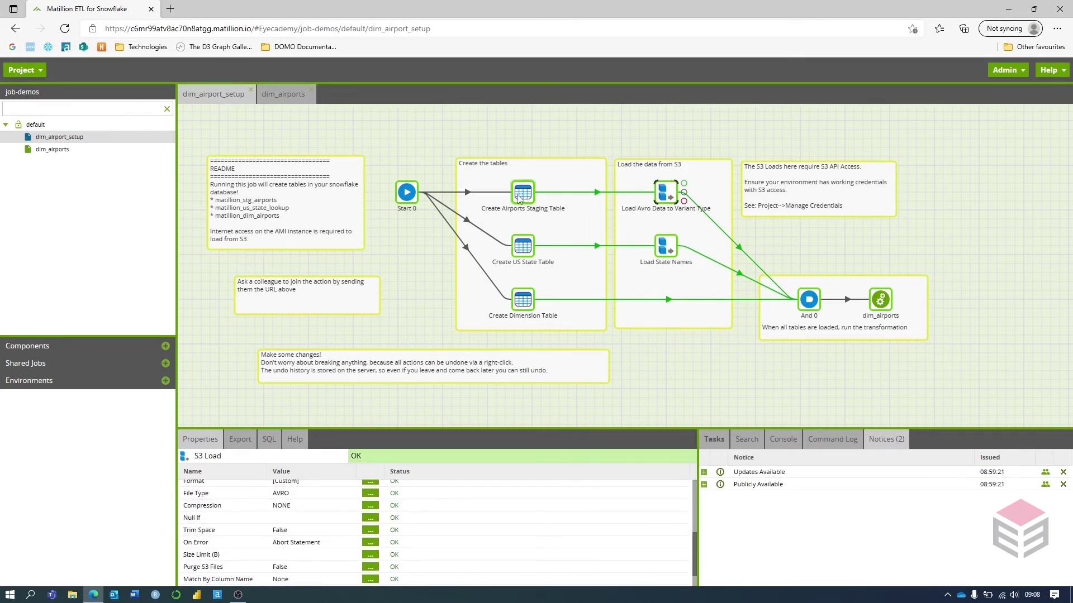
click(662, 194)
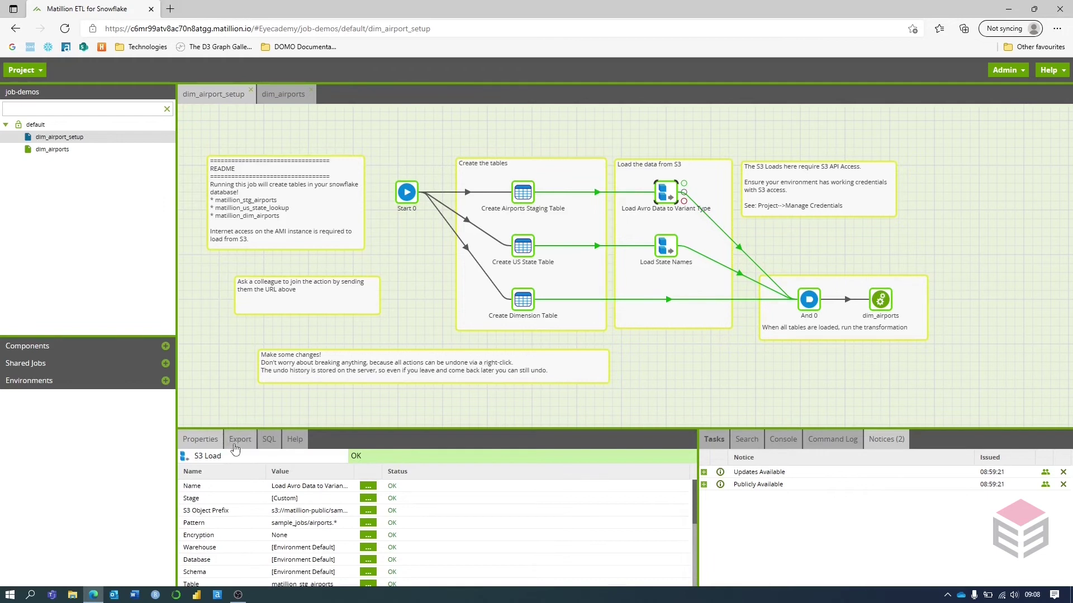
Compare the generated SQL of Load Avro Data to Variant Type with its property settings
click(268, 441)
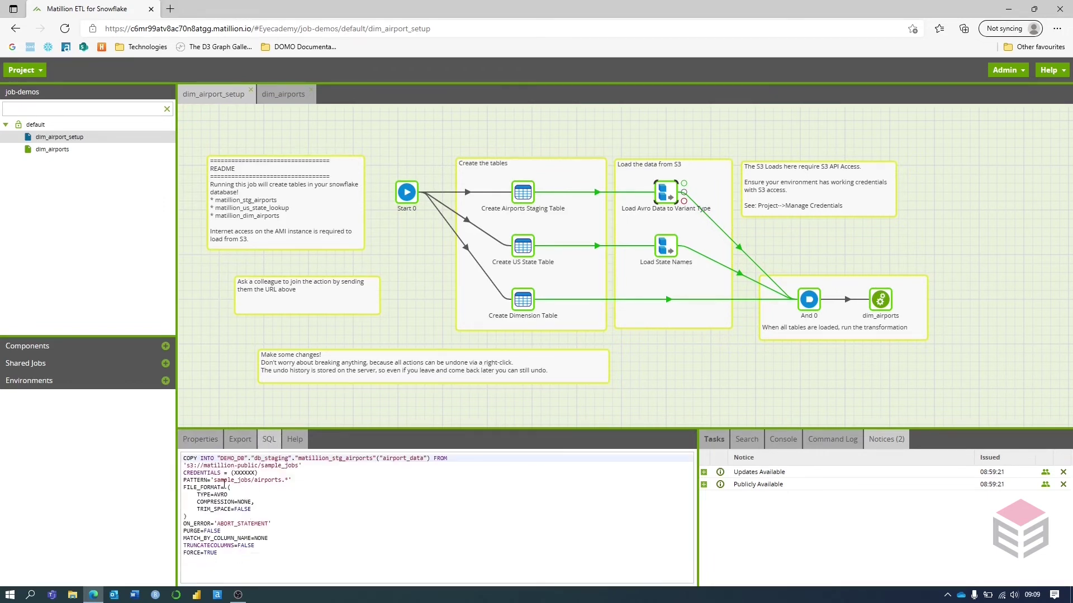
click(211, 443)
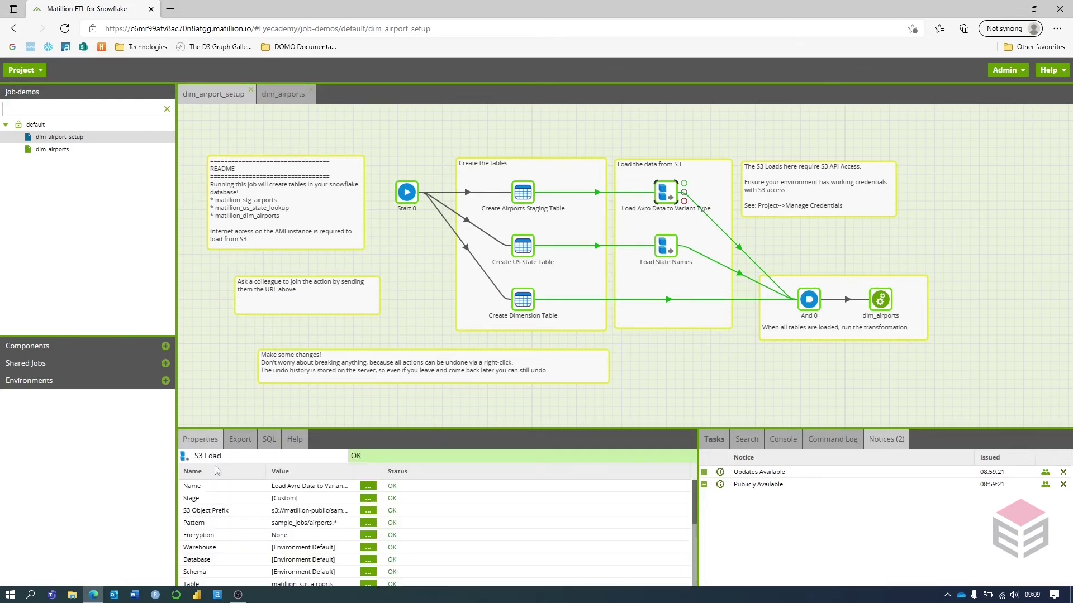
click(265, 440)
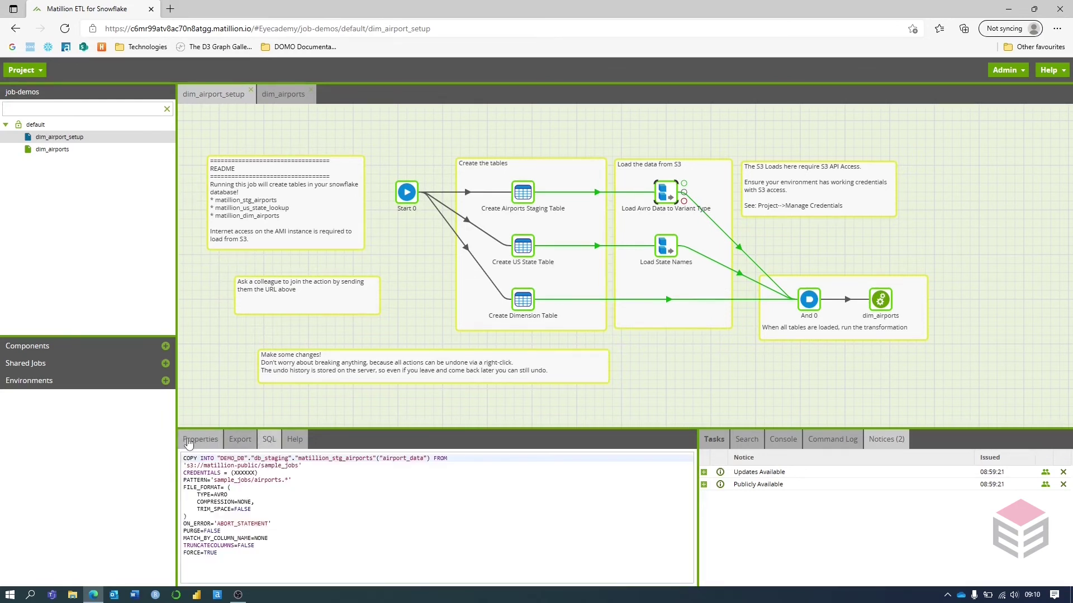
click(211, 440)
click(268, 442)
Show the SQL of Create Airports Staging Table and highlight the matillion_stg_airports table name and the airport_data VARIANT column definition
click(520, 199)
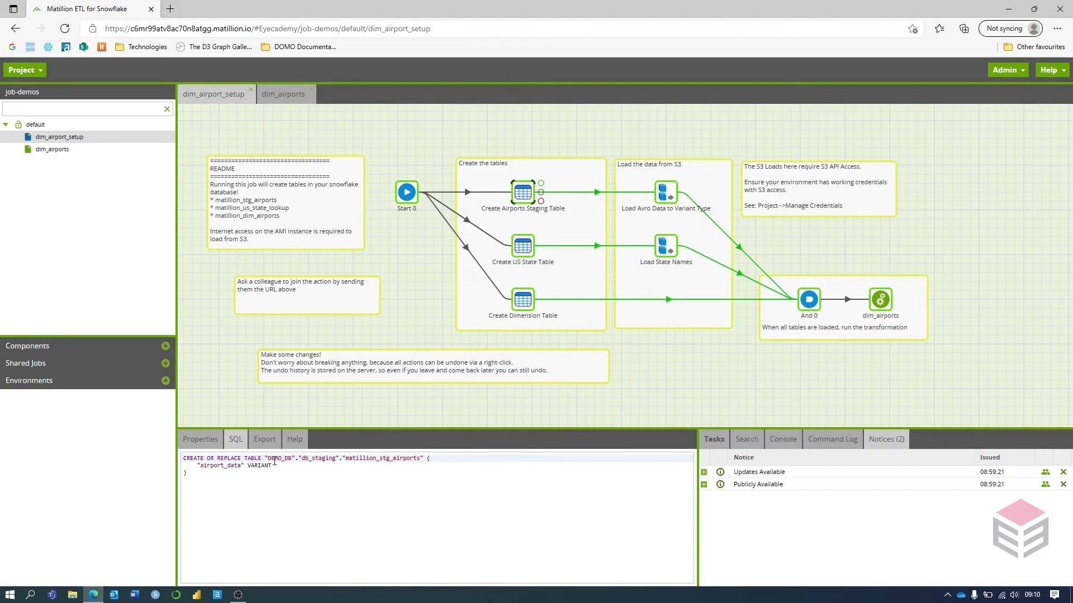
drag(269, 459, 416, 456)
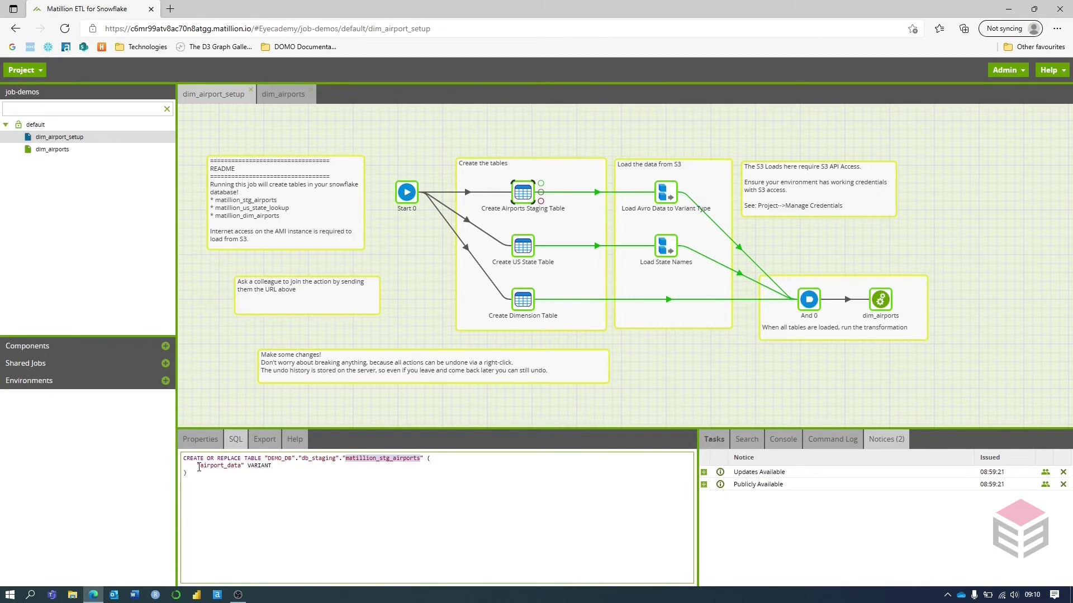
drag(199, 467, 270, 466)
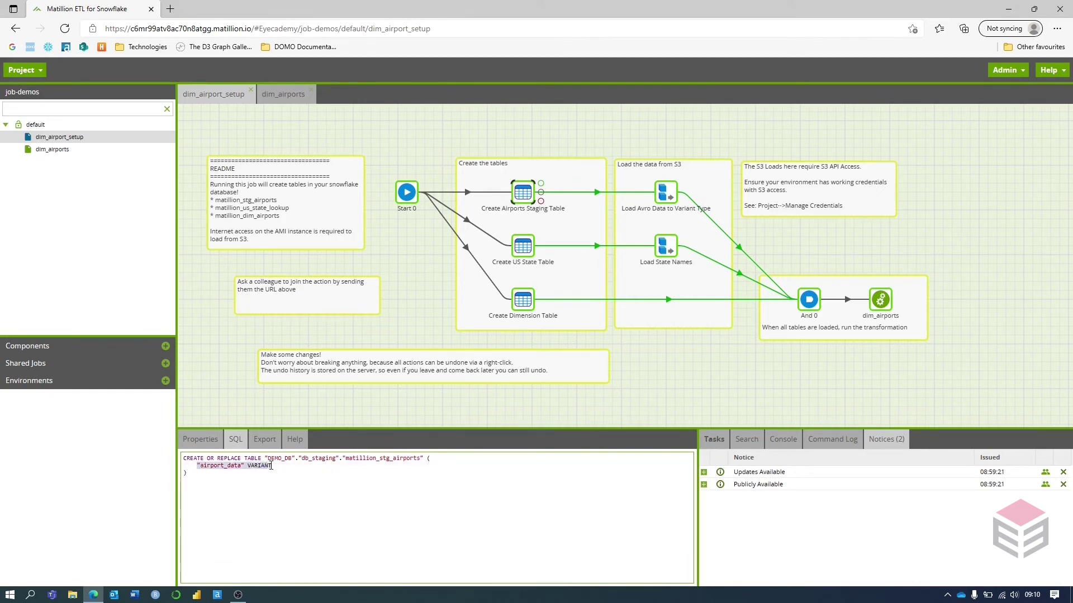
Review the Create Airports Staging Table properties and show demo_env in the environments list as the source of the default database and schema
click(200, 439)
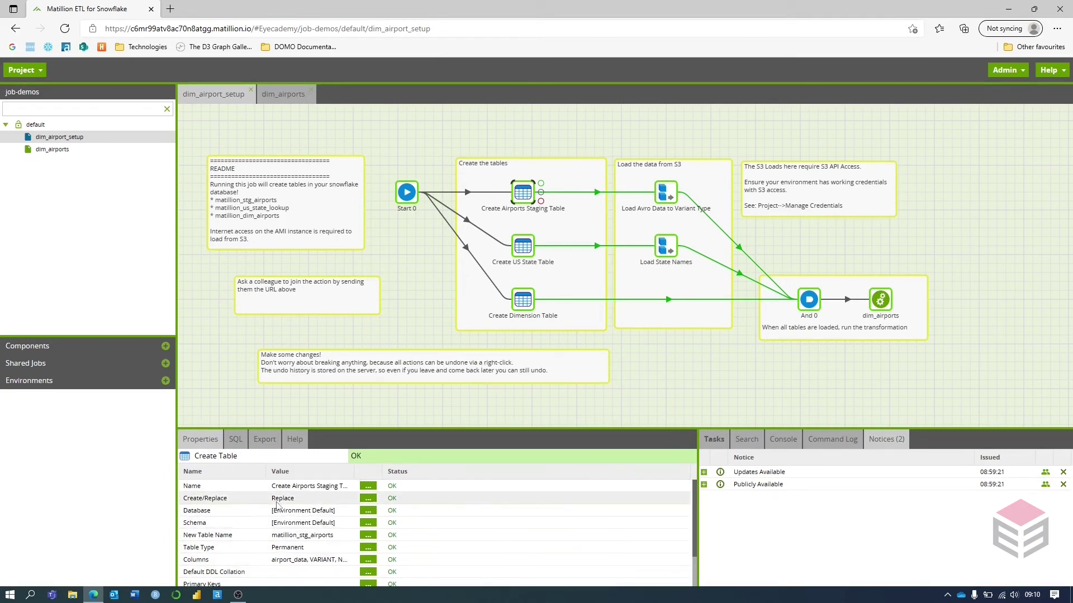
click(165, 382)
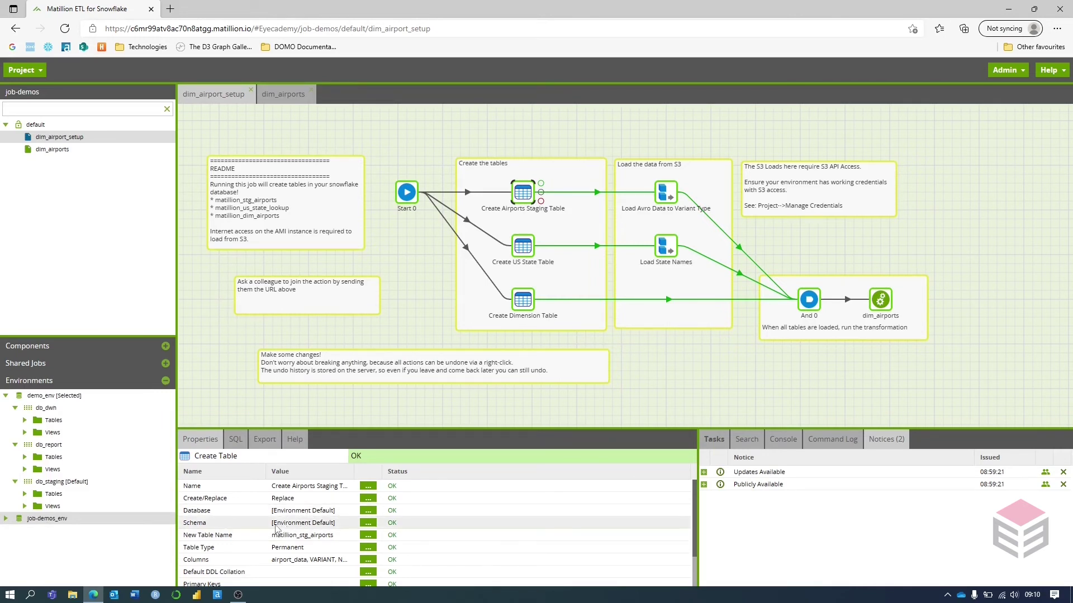
click(44, 398)
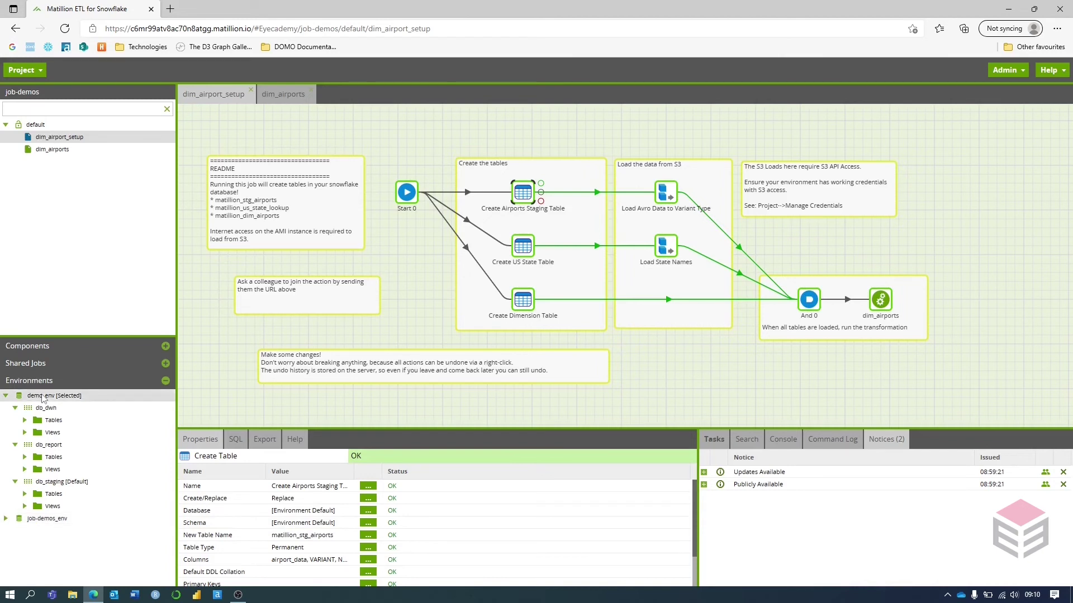
Examine the source and target choices for exporting variables from Create Airports Staging Table, cancel the editor, and find where environment variables are managed
click(263, 439)
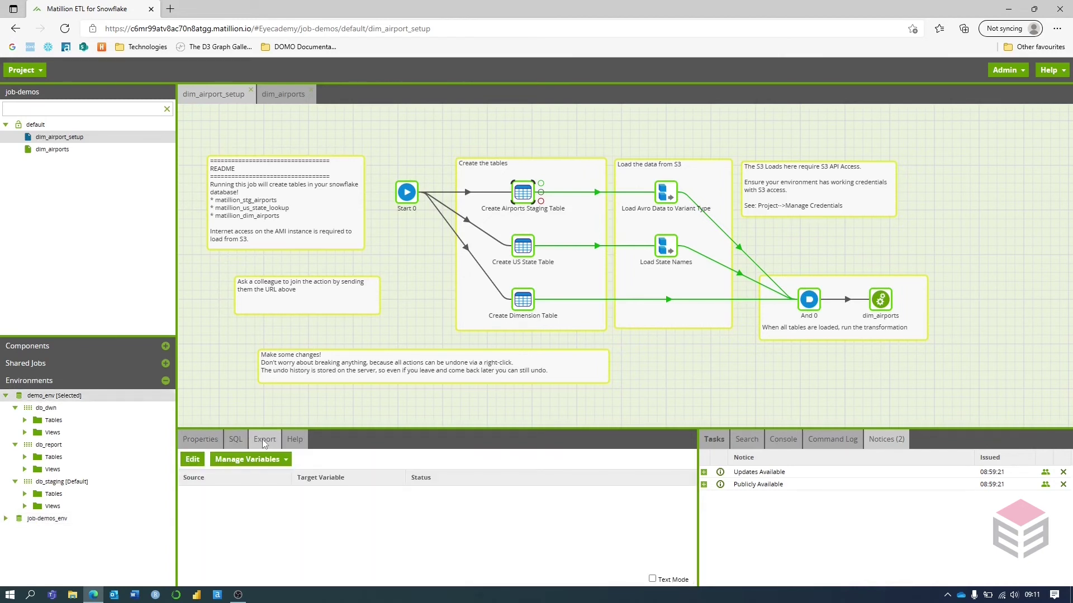
click(192, 459)
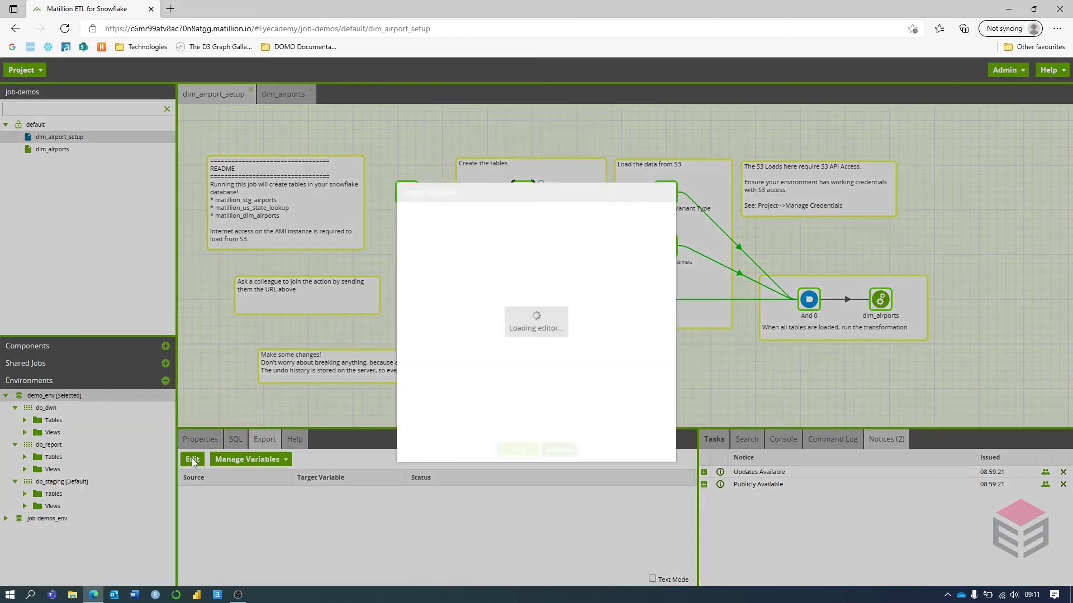
click(407, 424)
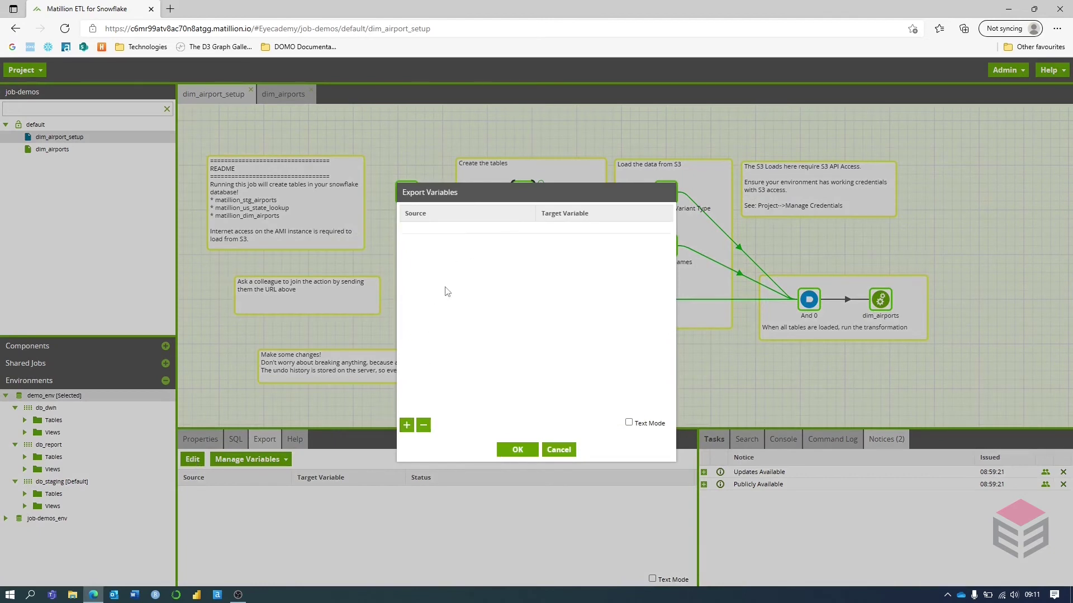
click(467, 229)
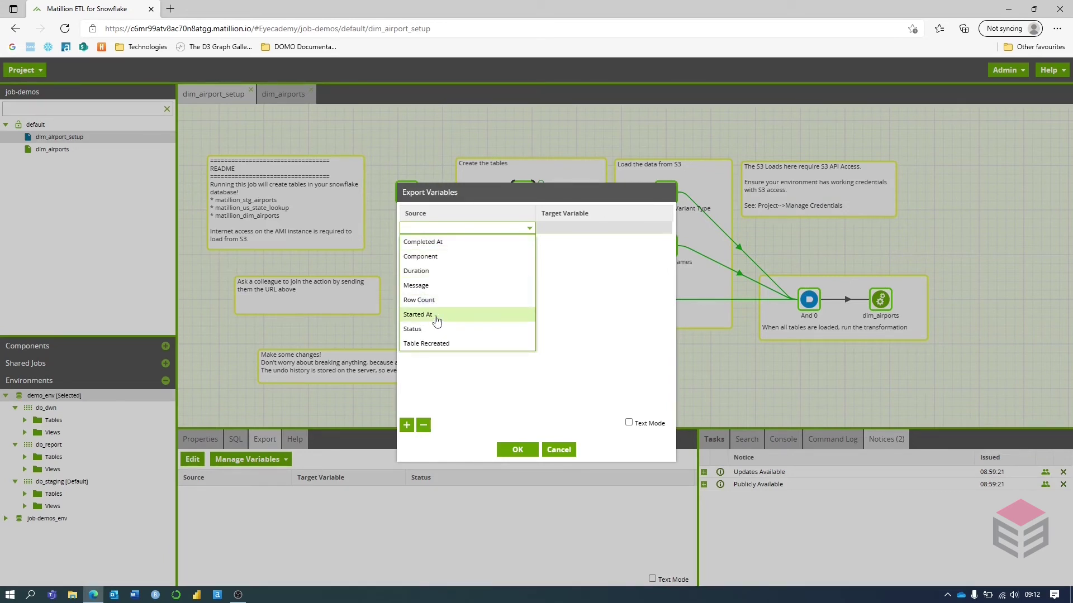
click(573, 229)
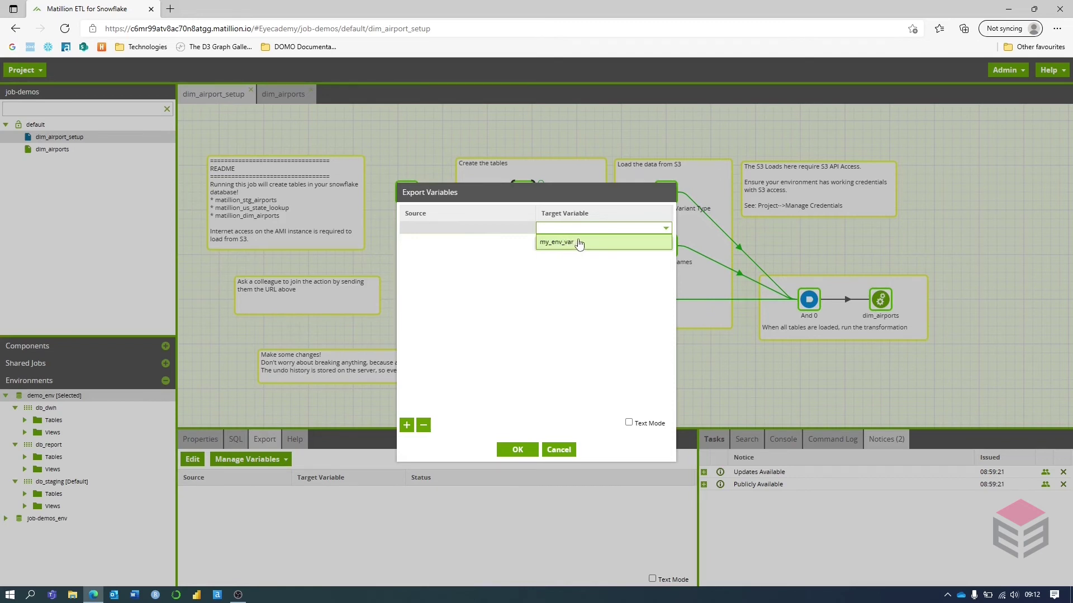
click(472, 228)
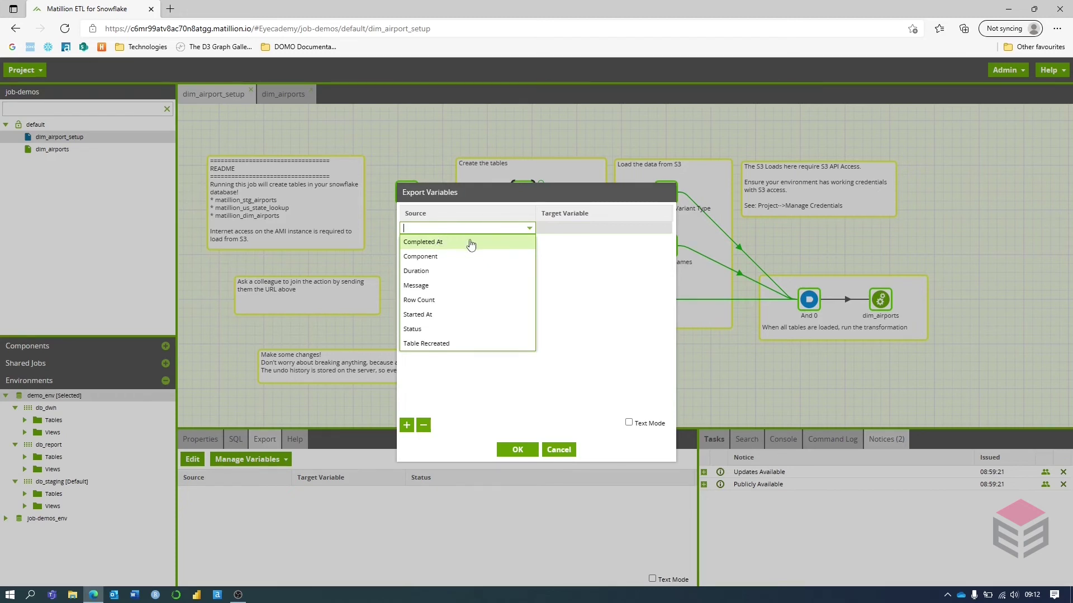
click(596, 228)
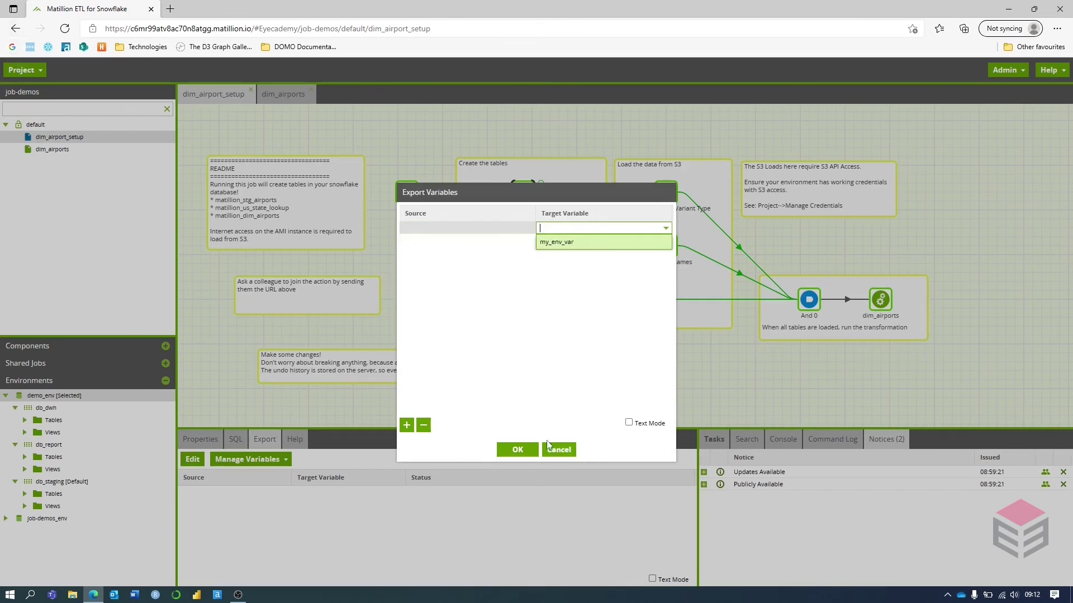
click(60, 122)
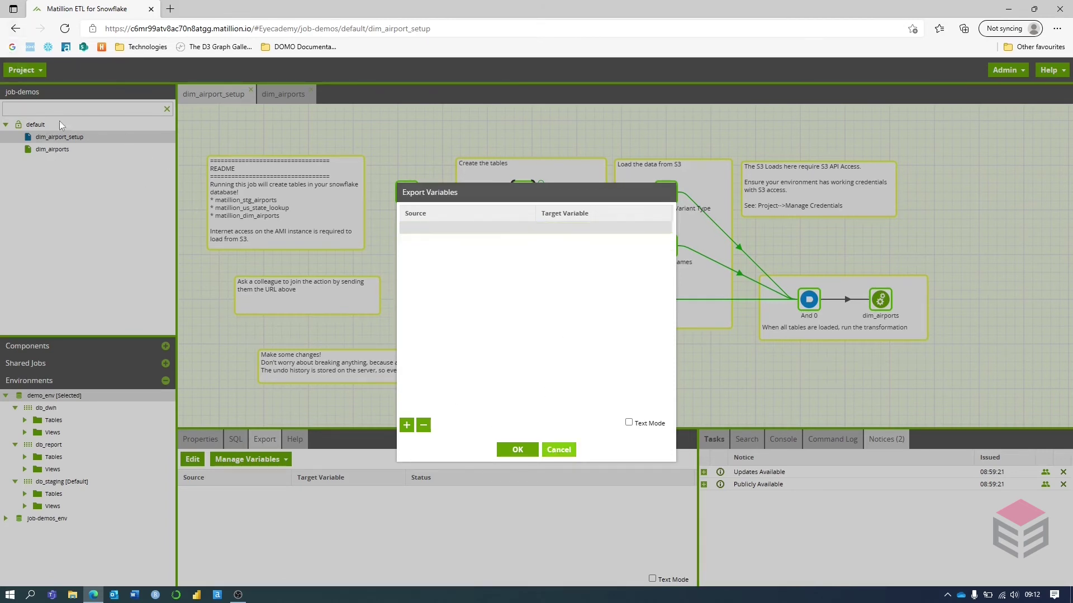
click(558, 449)
click(40, 72)
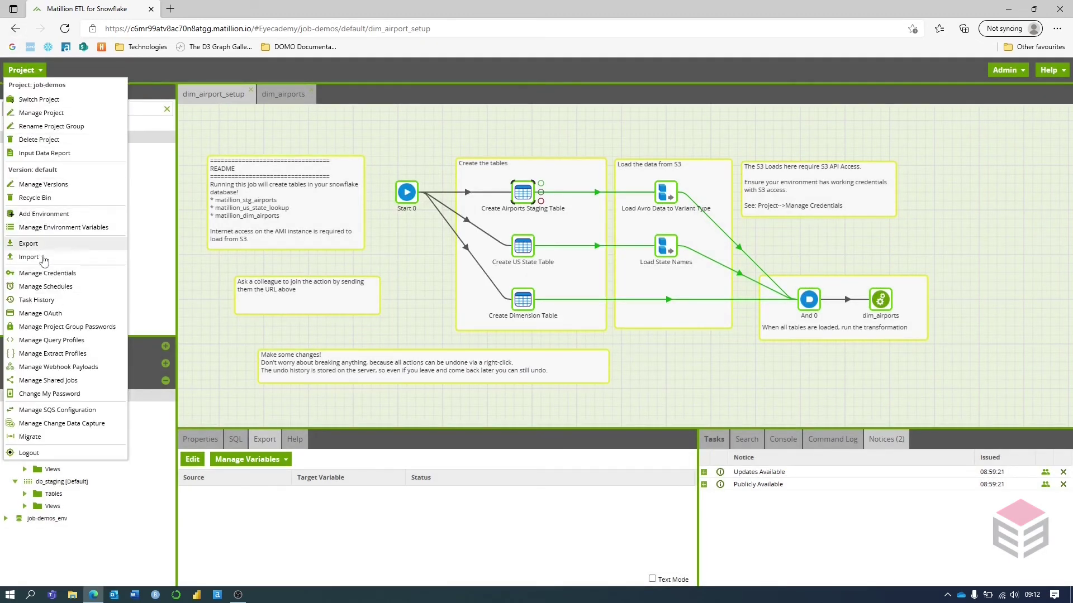
Enlarge the component details area and read the Create Table component's help through to the Table Type property
drag(269, 429, 269, 384)
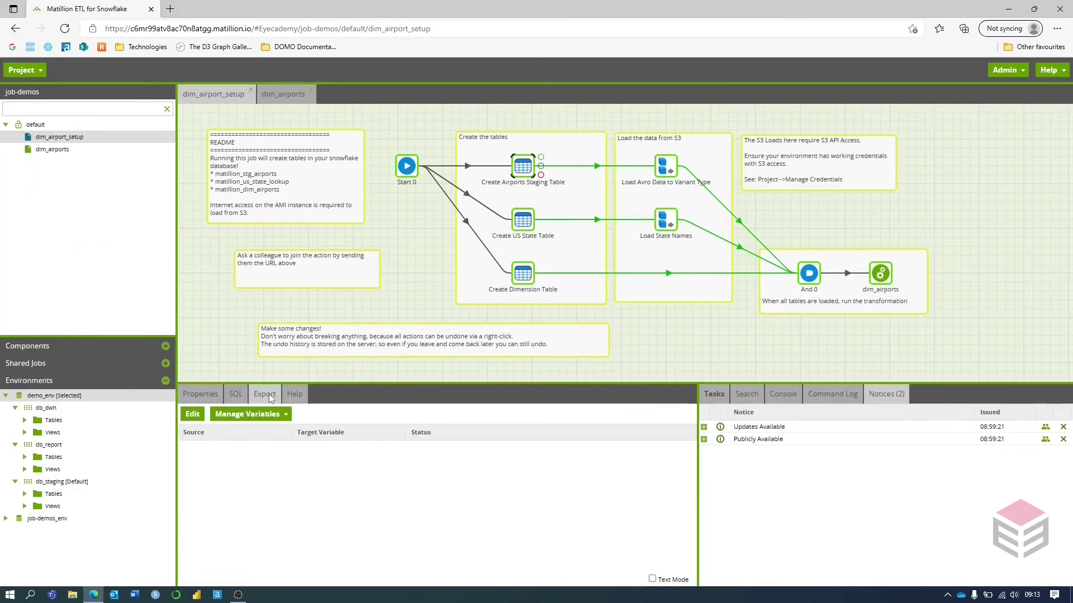
click(294, 394)
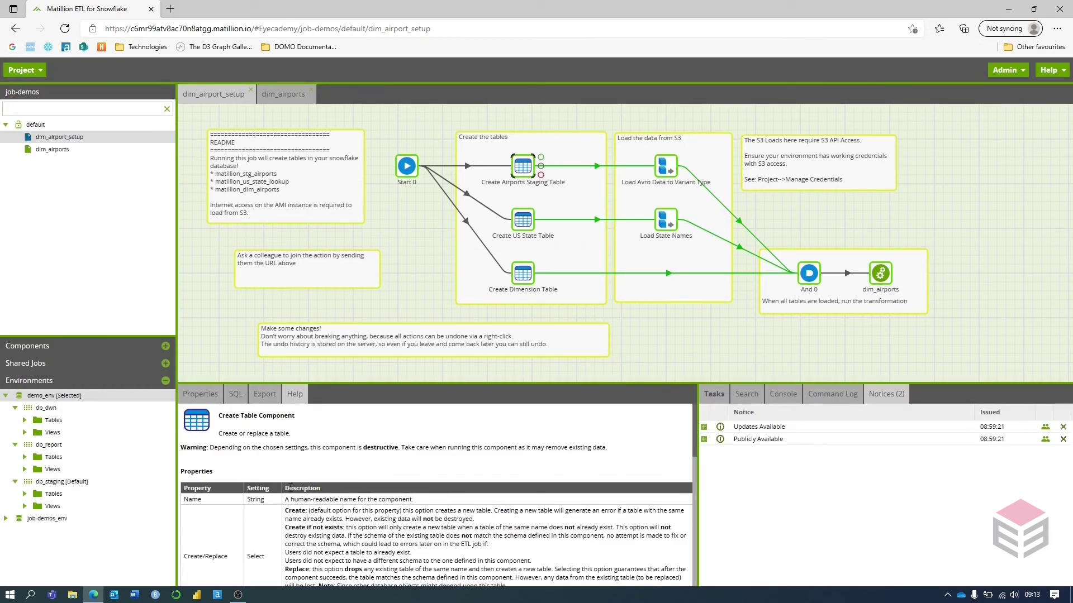
scroll(267, 539, down, 2)
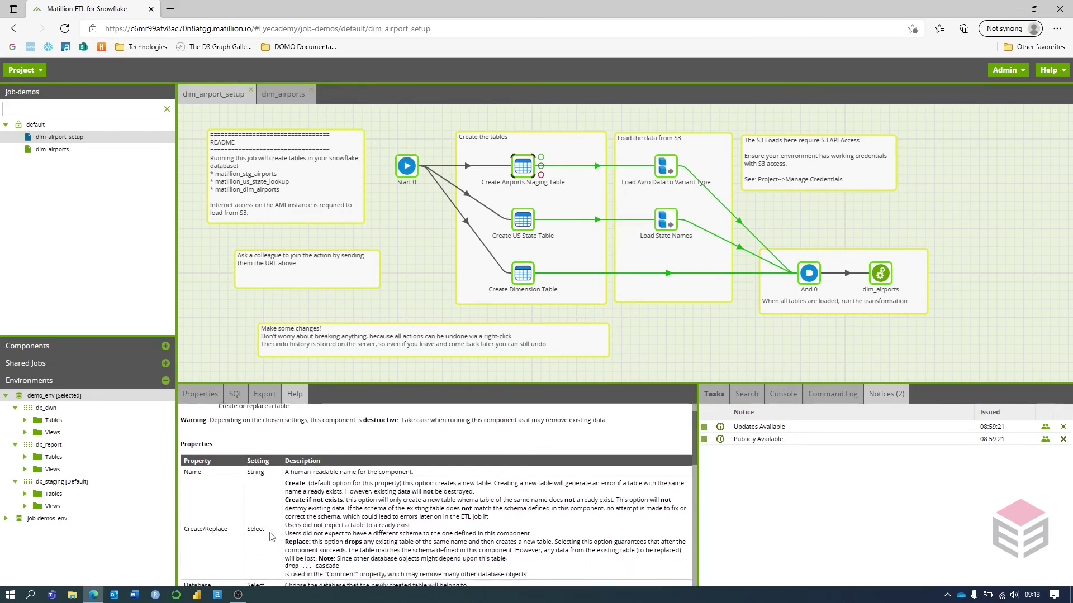
scroll(264, 541, down, 1)
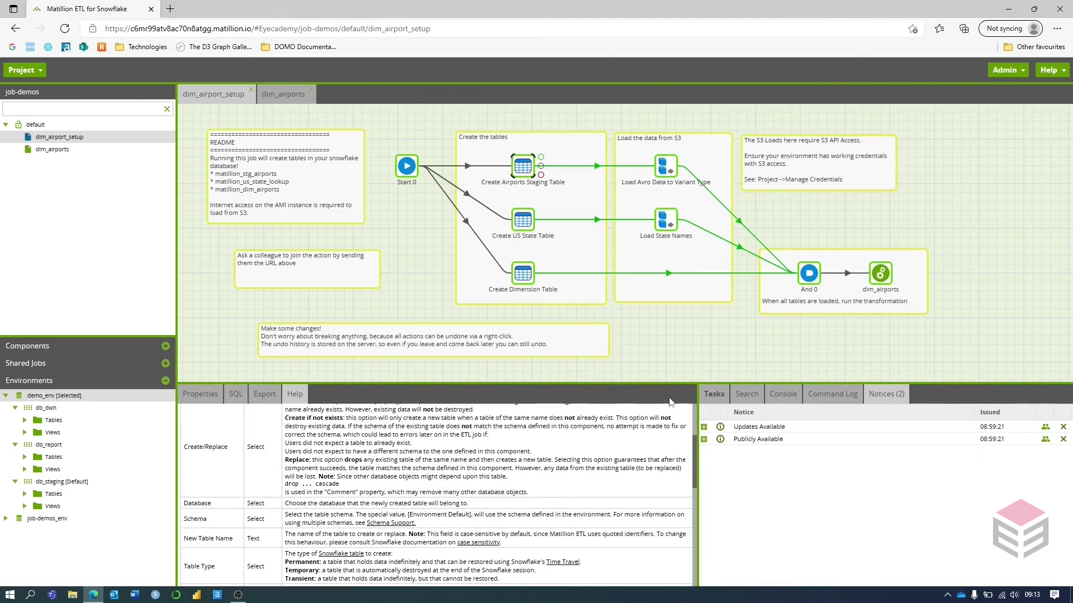
Open the full task info for the dim_airport_setup run and expand the job to view its component results
click(714, 396)
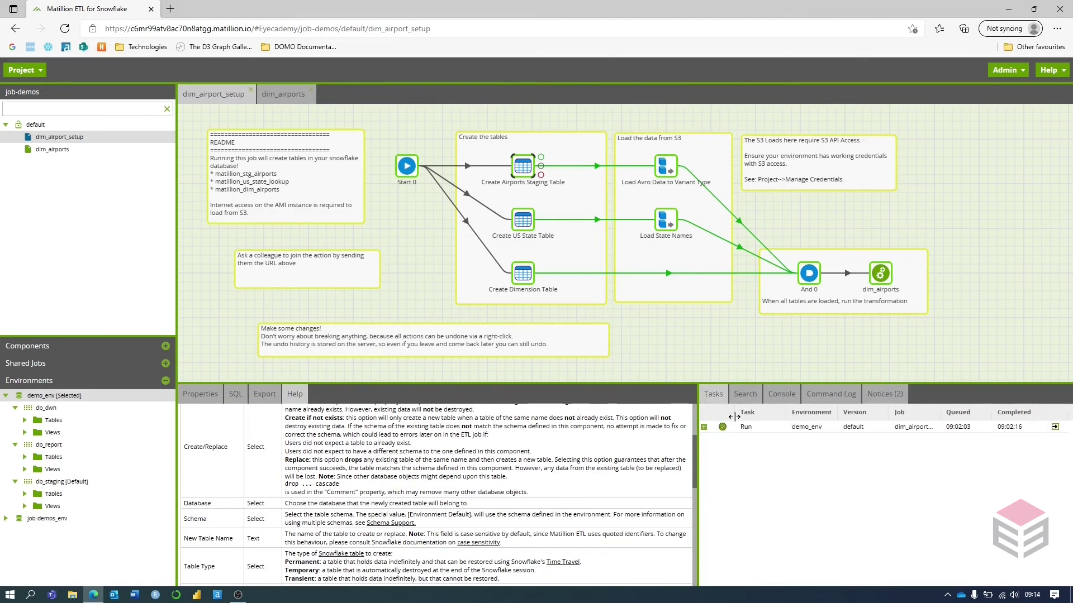
click(704, 428)
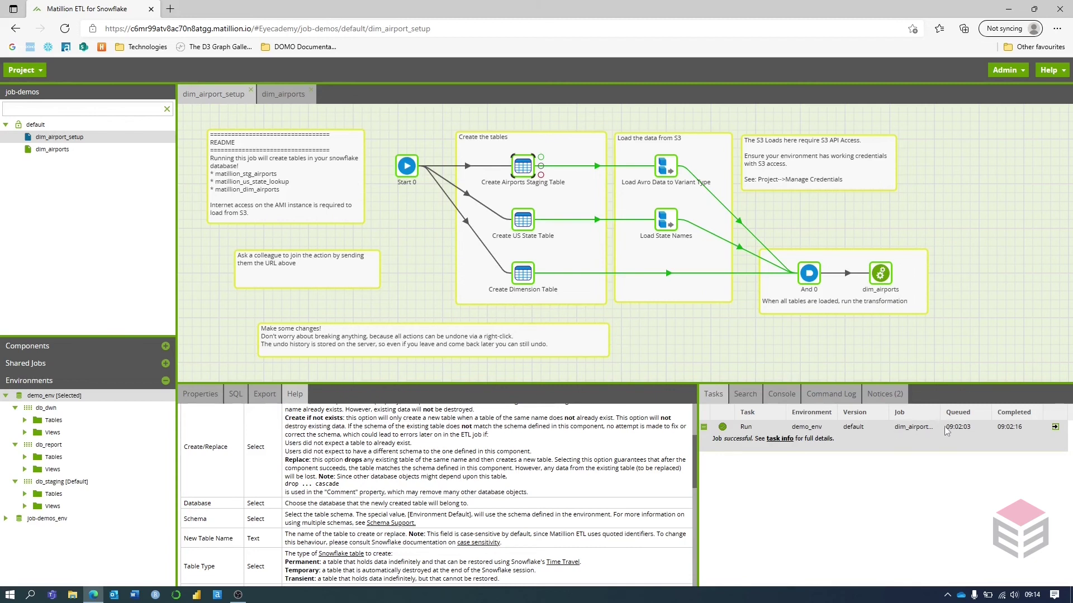
click(775, 439)
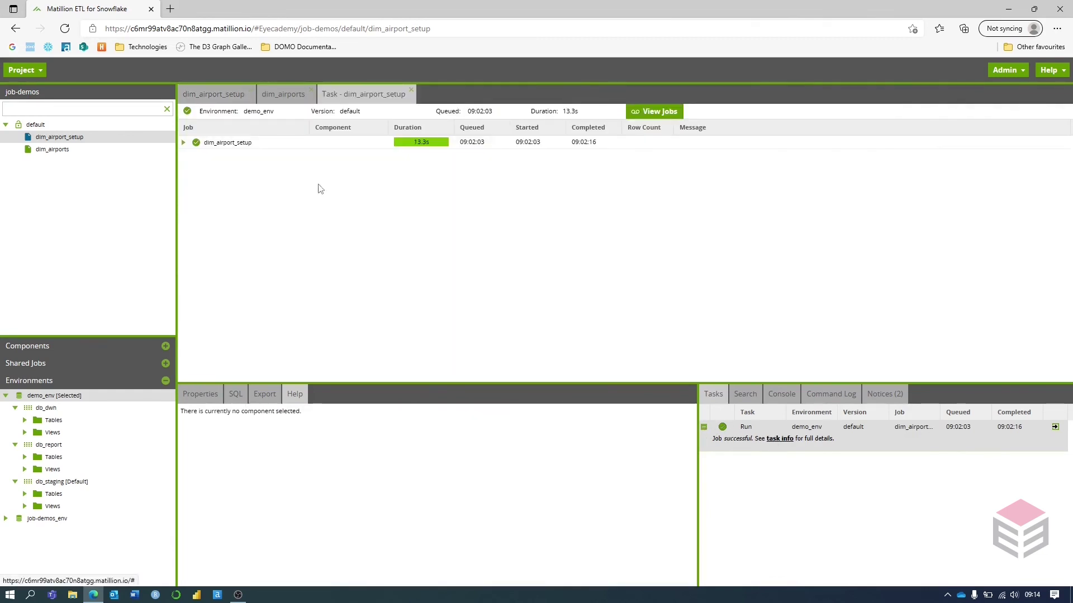
click(183, 143)
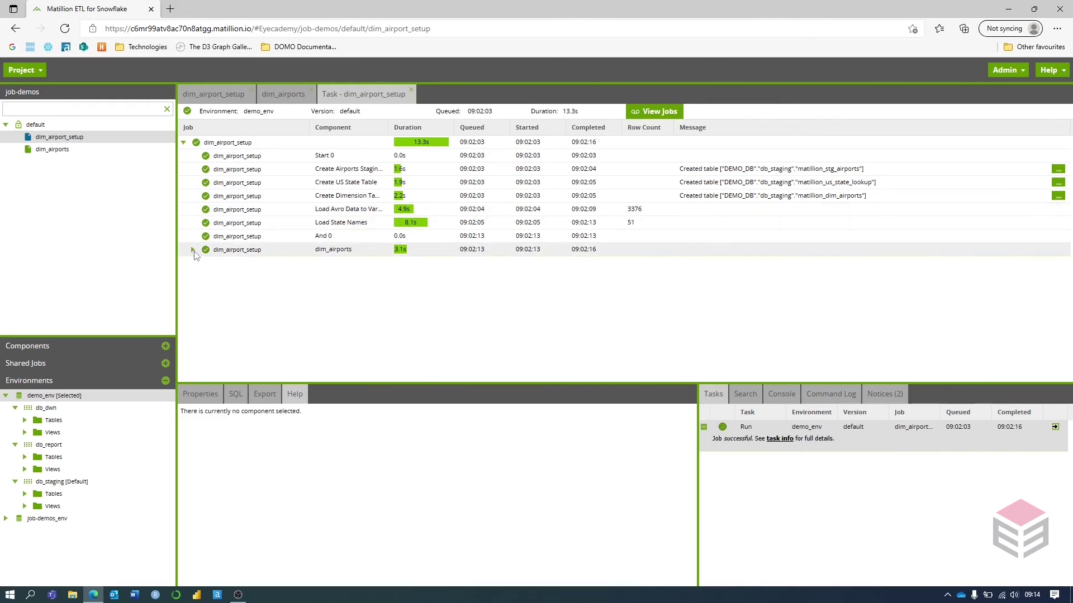
Revisit the job canvases, expand the dim_airports results in the task details to inspect Write Dimension, and close the task details
click(283, 95)
click(210, 94)
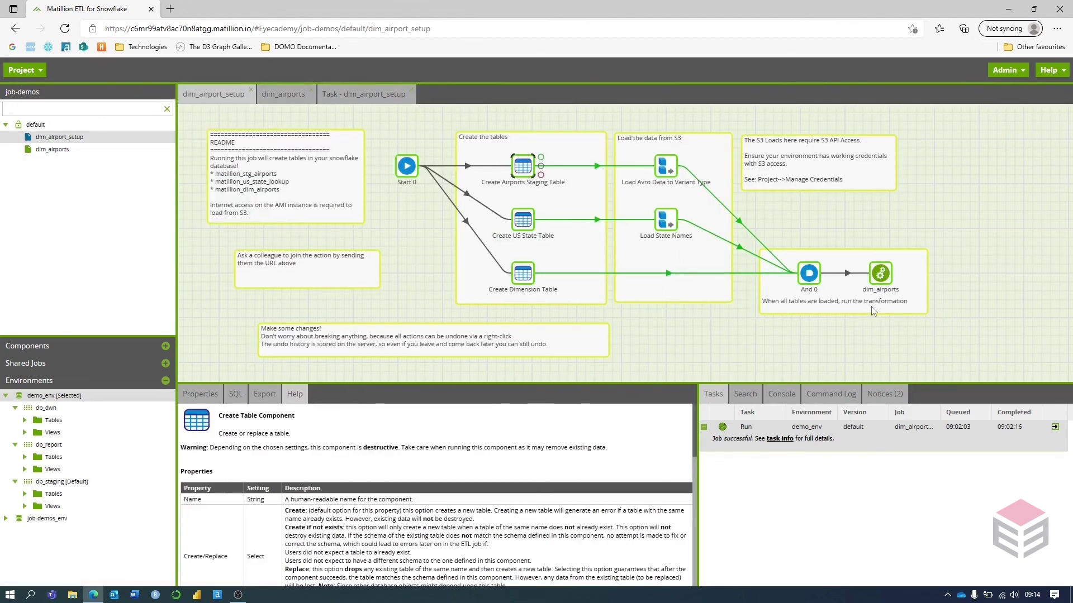
click(363, 95)
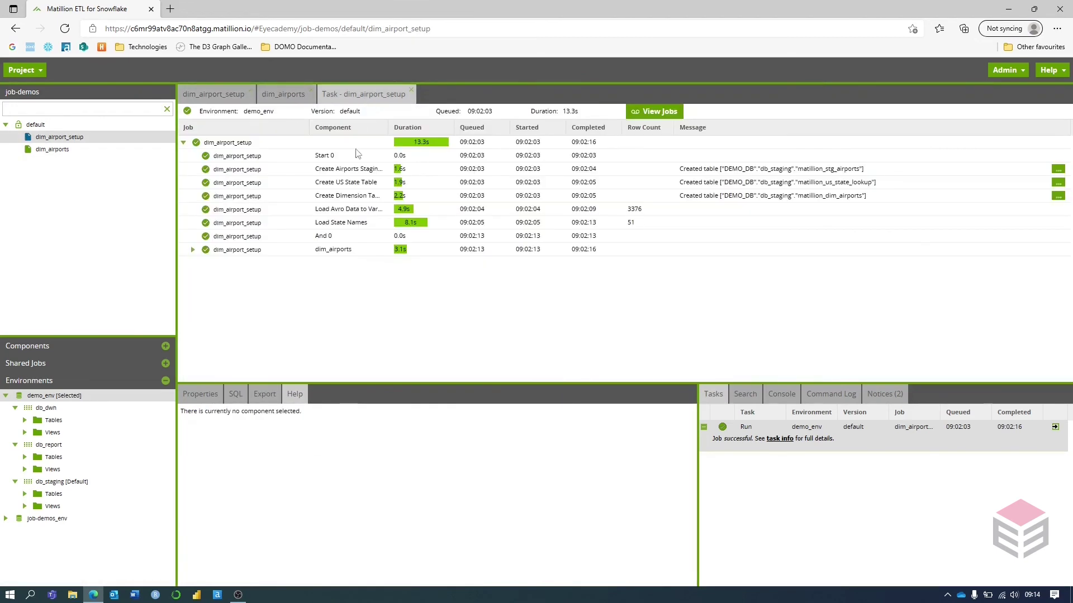
click(192, 251)
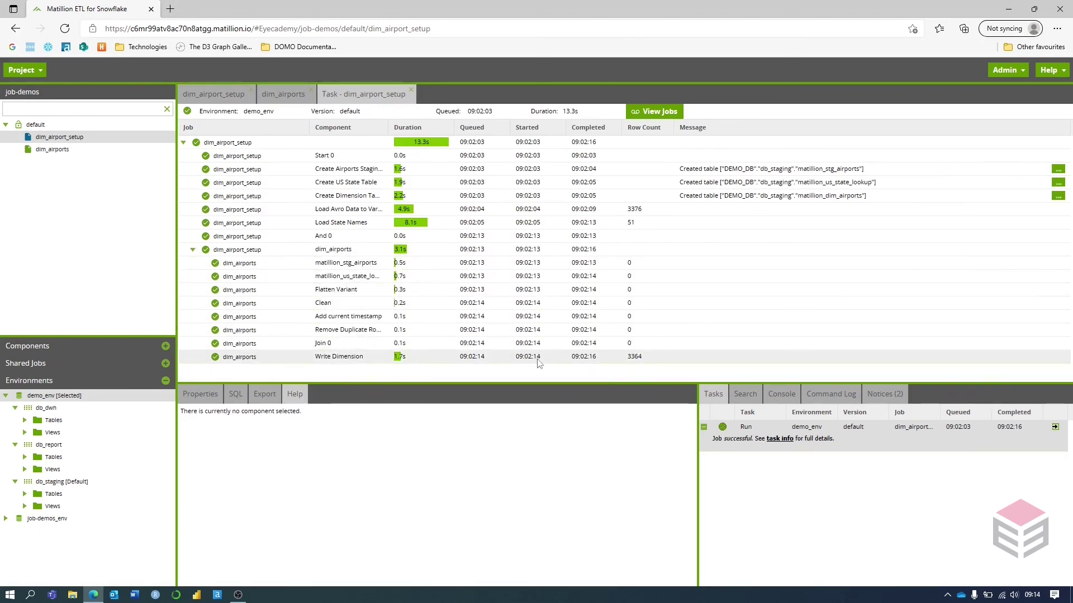
click(637, 360)
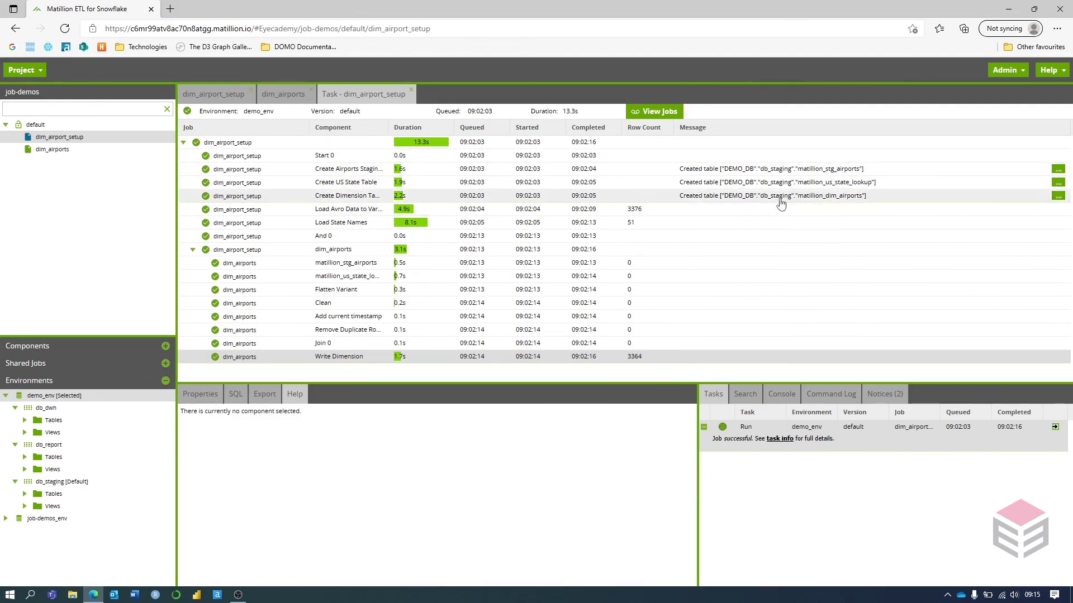
click(411, 90)
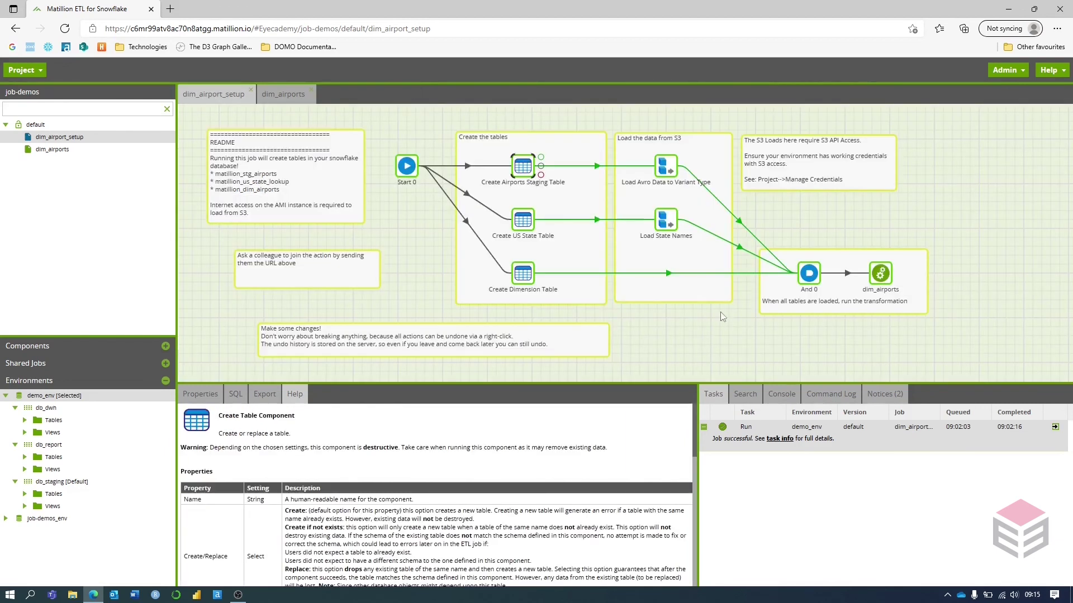
Search the project's jobs for "s3" and go through the matching notes and S3 Load component to locate them in dim_airport_setup
click(746, 395)
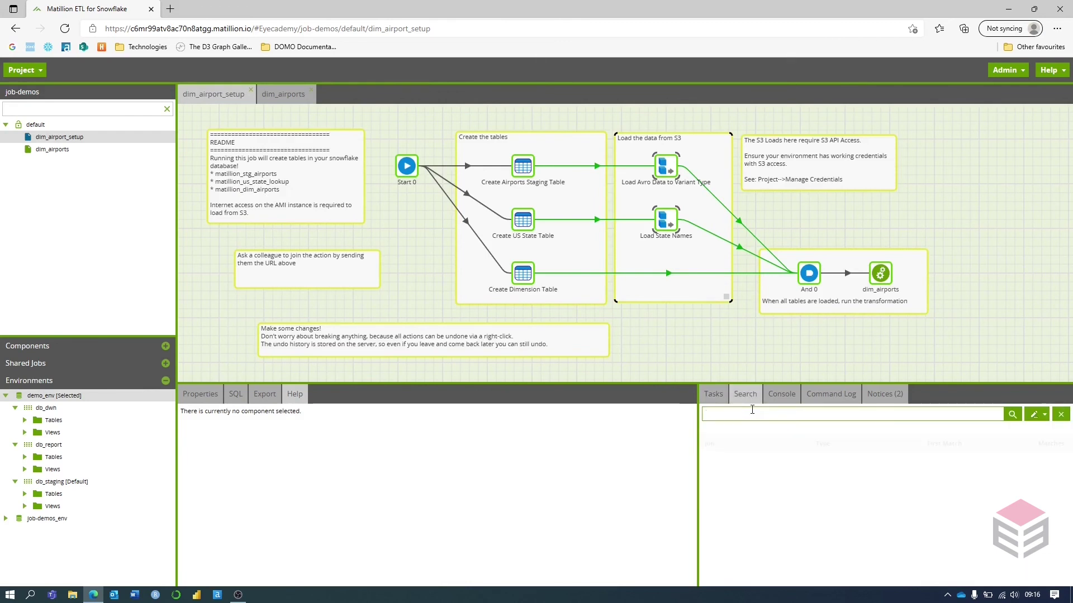
text(s3)
key(Return)
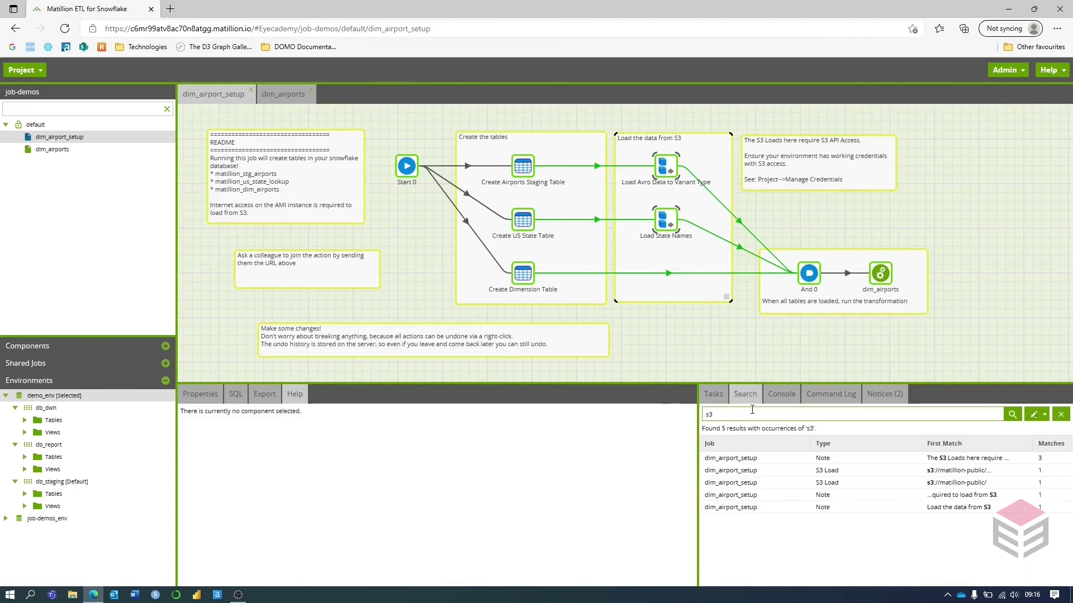
click(767, 460)
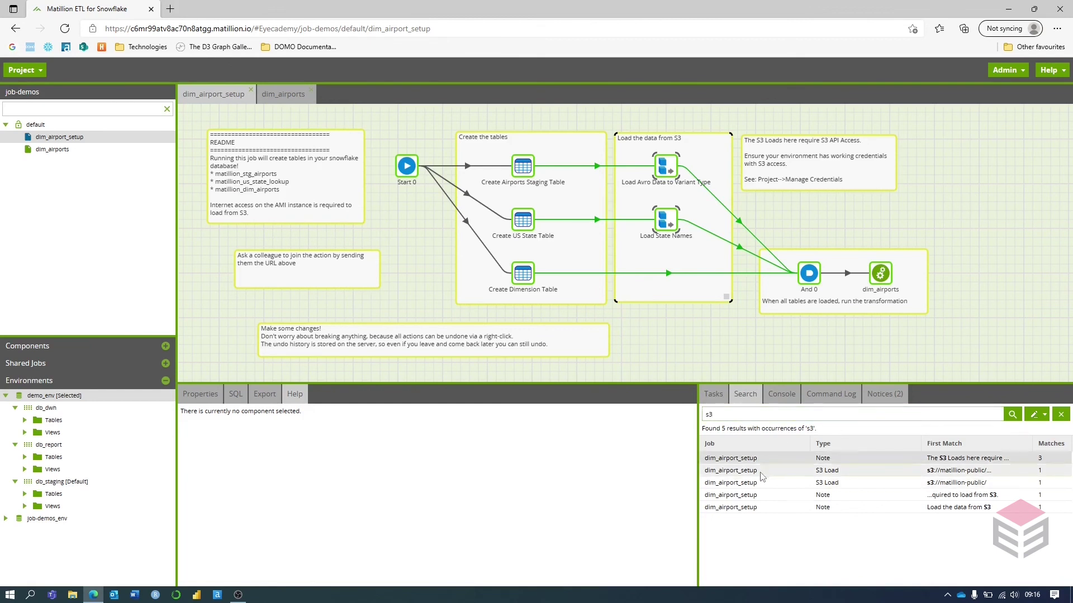
click(762, 473)
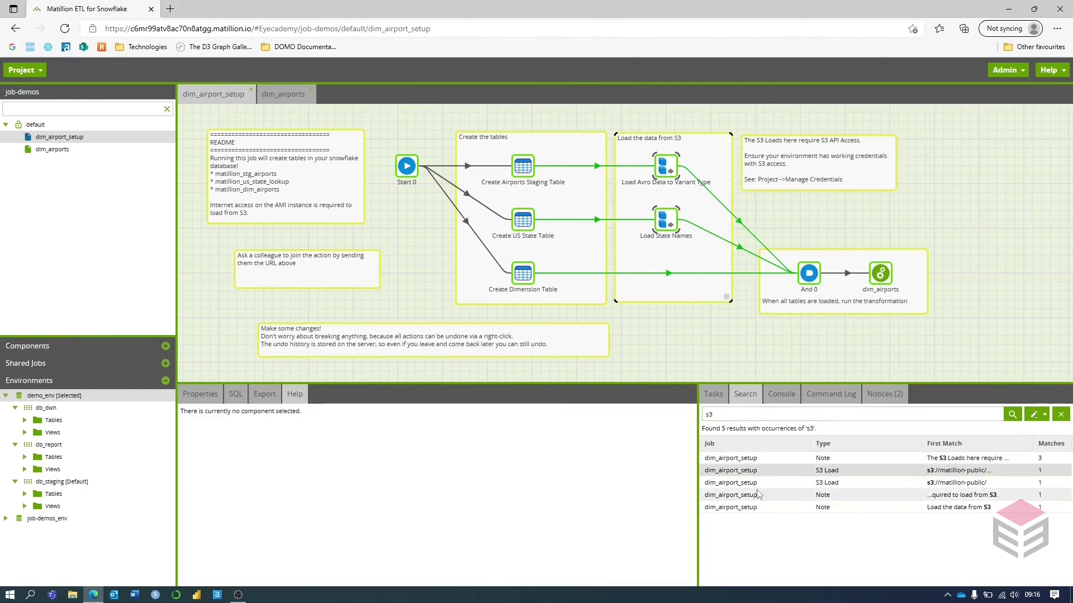
click(759, 494)
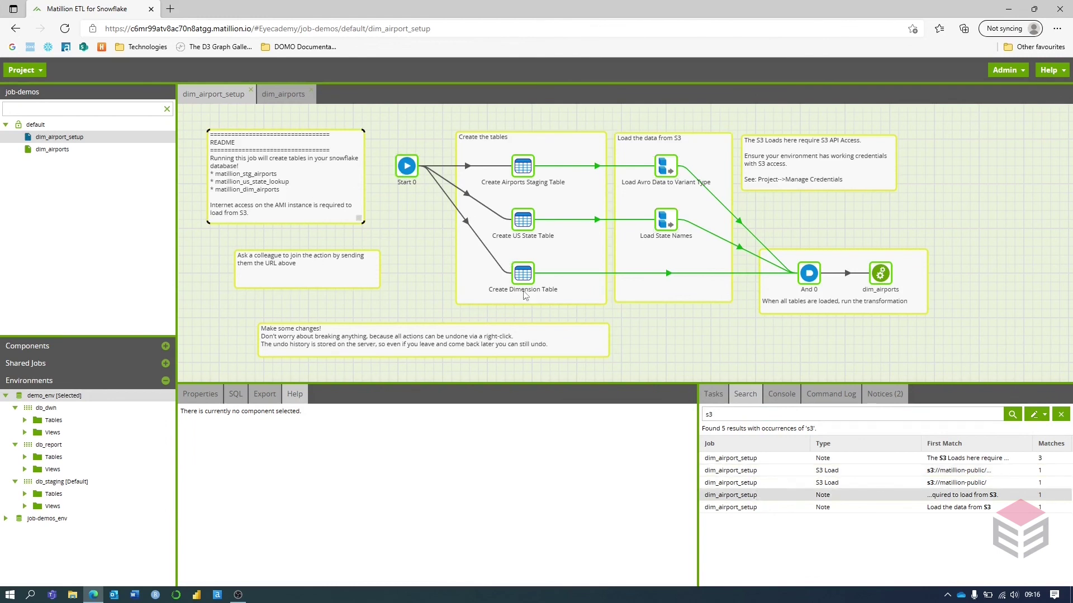
click(794, 508)
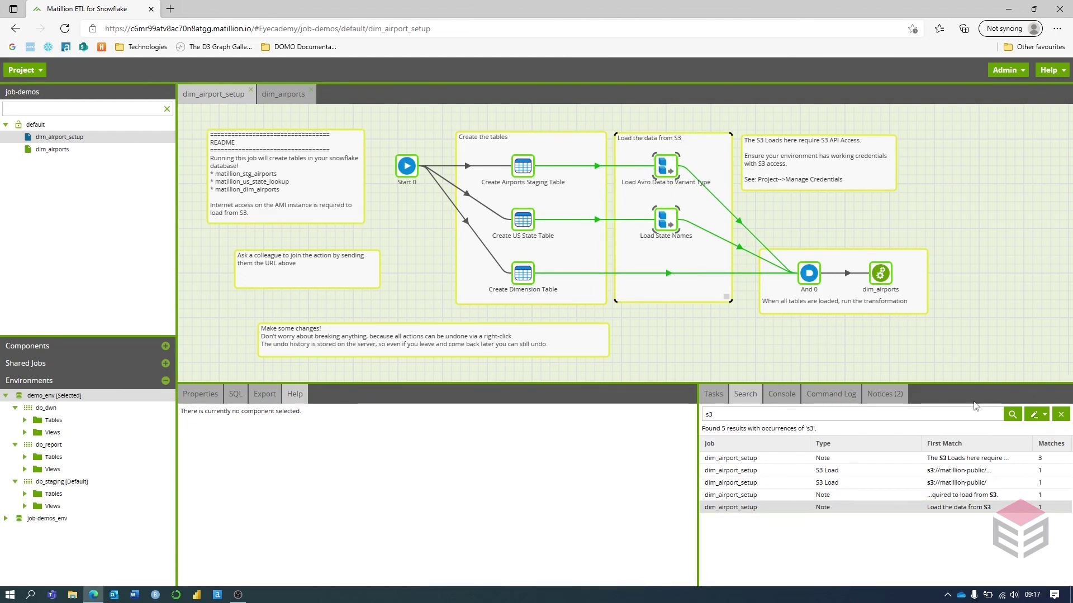
click(748, 398)
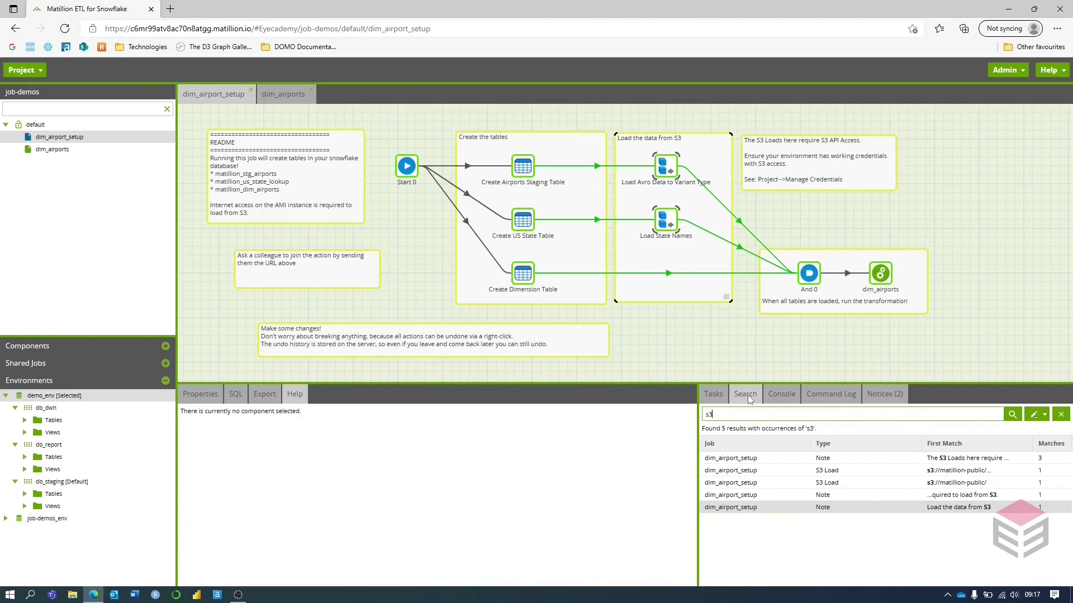
Review the session messages in the Console and the task entry in the Command Log
click(781, 395)
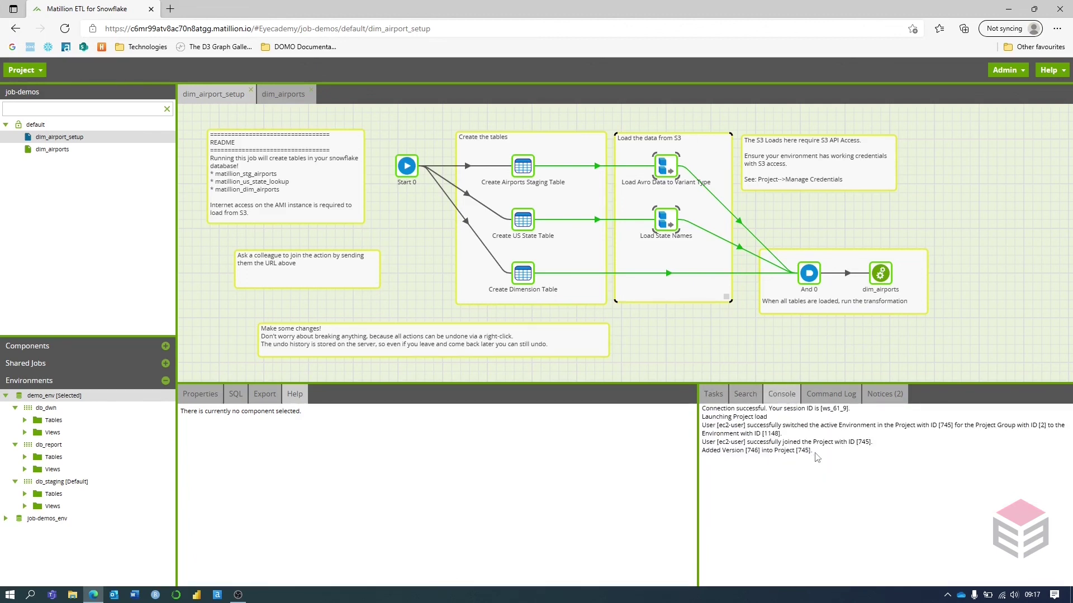
drag(818, 457, 843, 401)
click(837, 392)
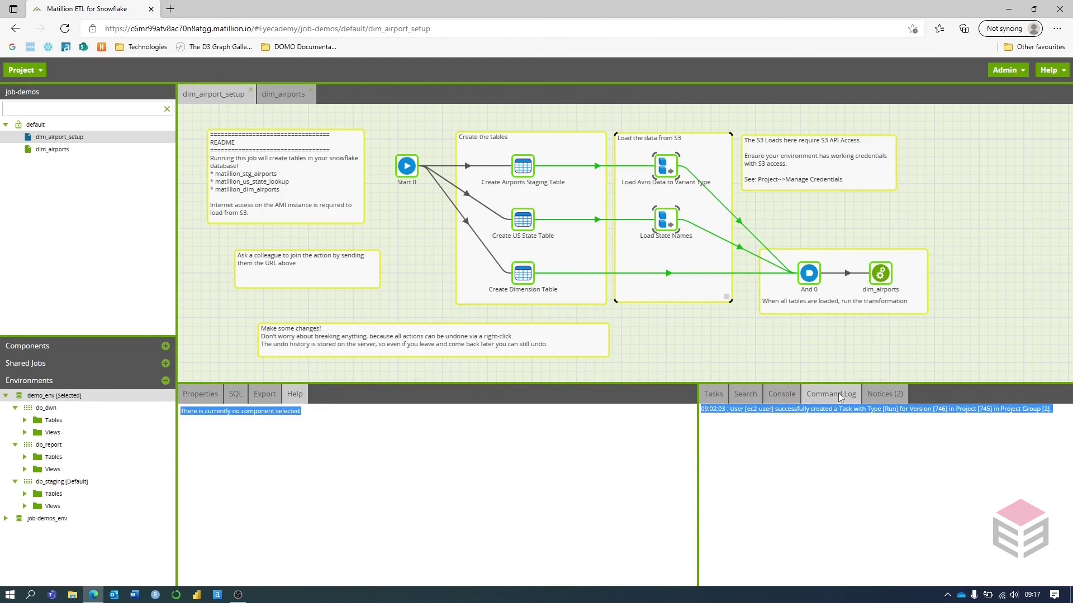
click(838, 397)
Read the Updates Available and Publicly Available notices in full, and collapse both
click(888, 395)
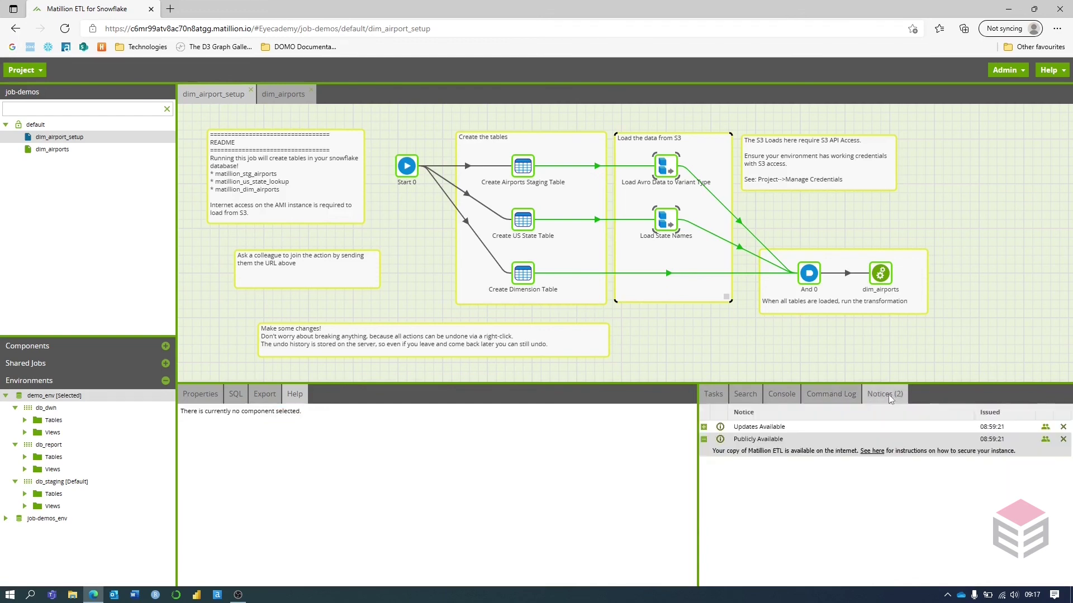
click(704, 440)
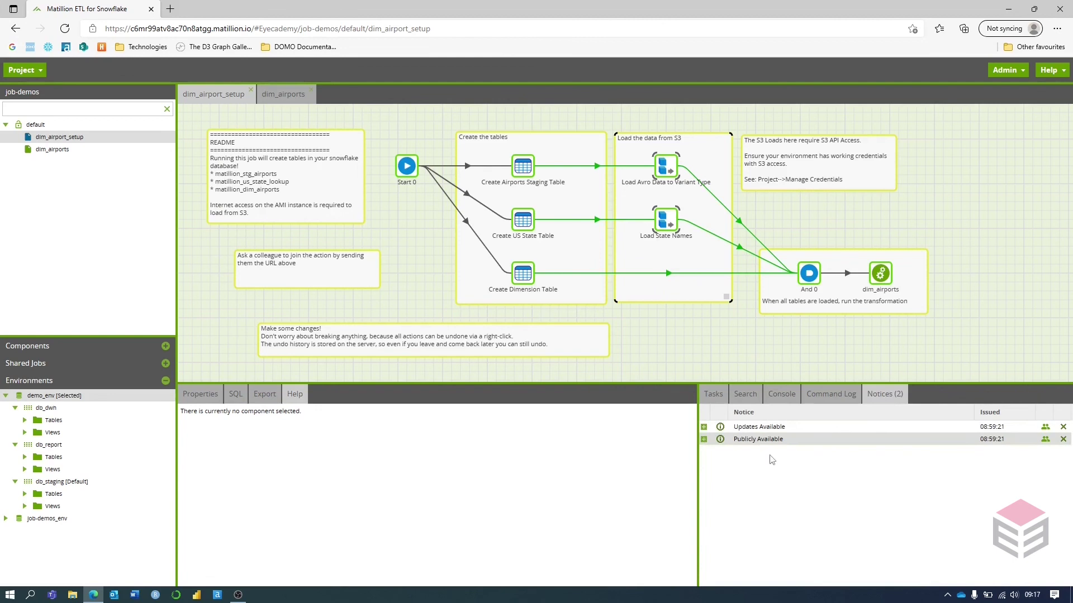
click(704, 426)
click(704, 427)
click(704, 439)
click(704, 427)
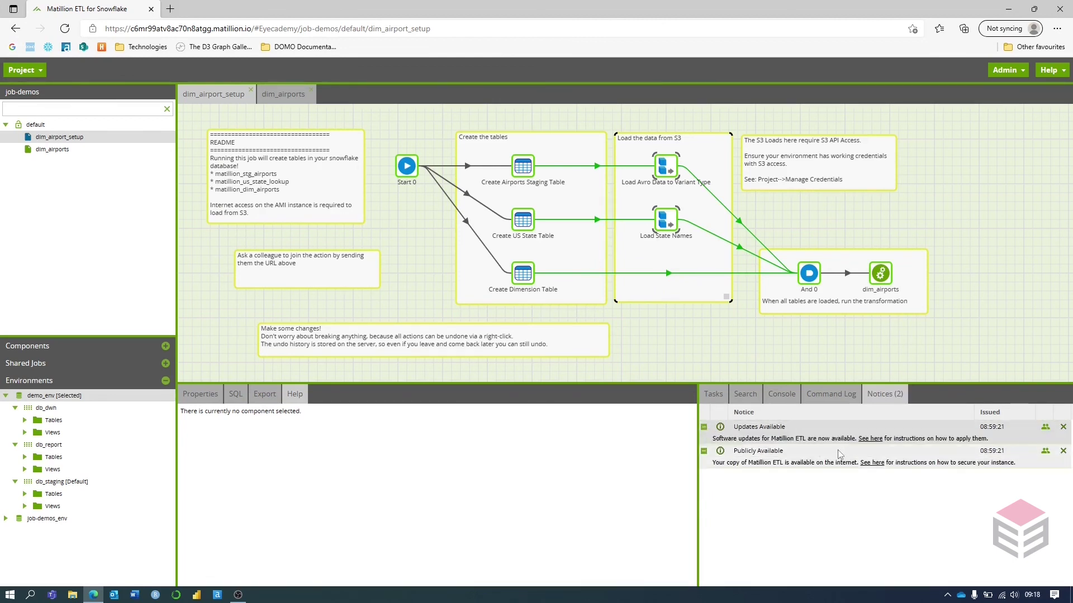
click(704, 427)
click(704, 439)
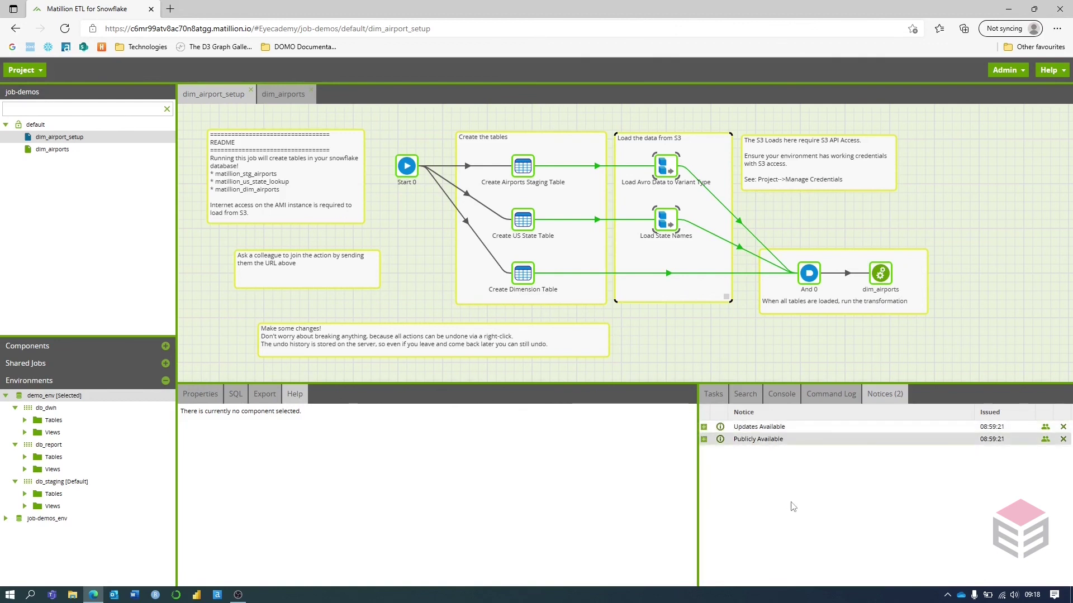